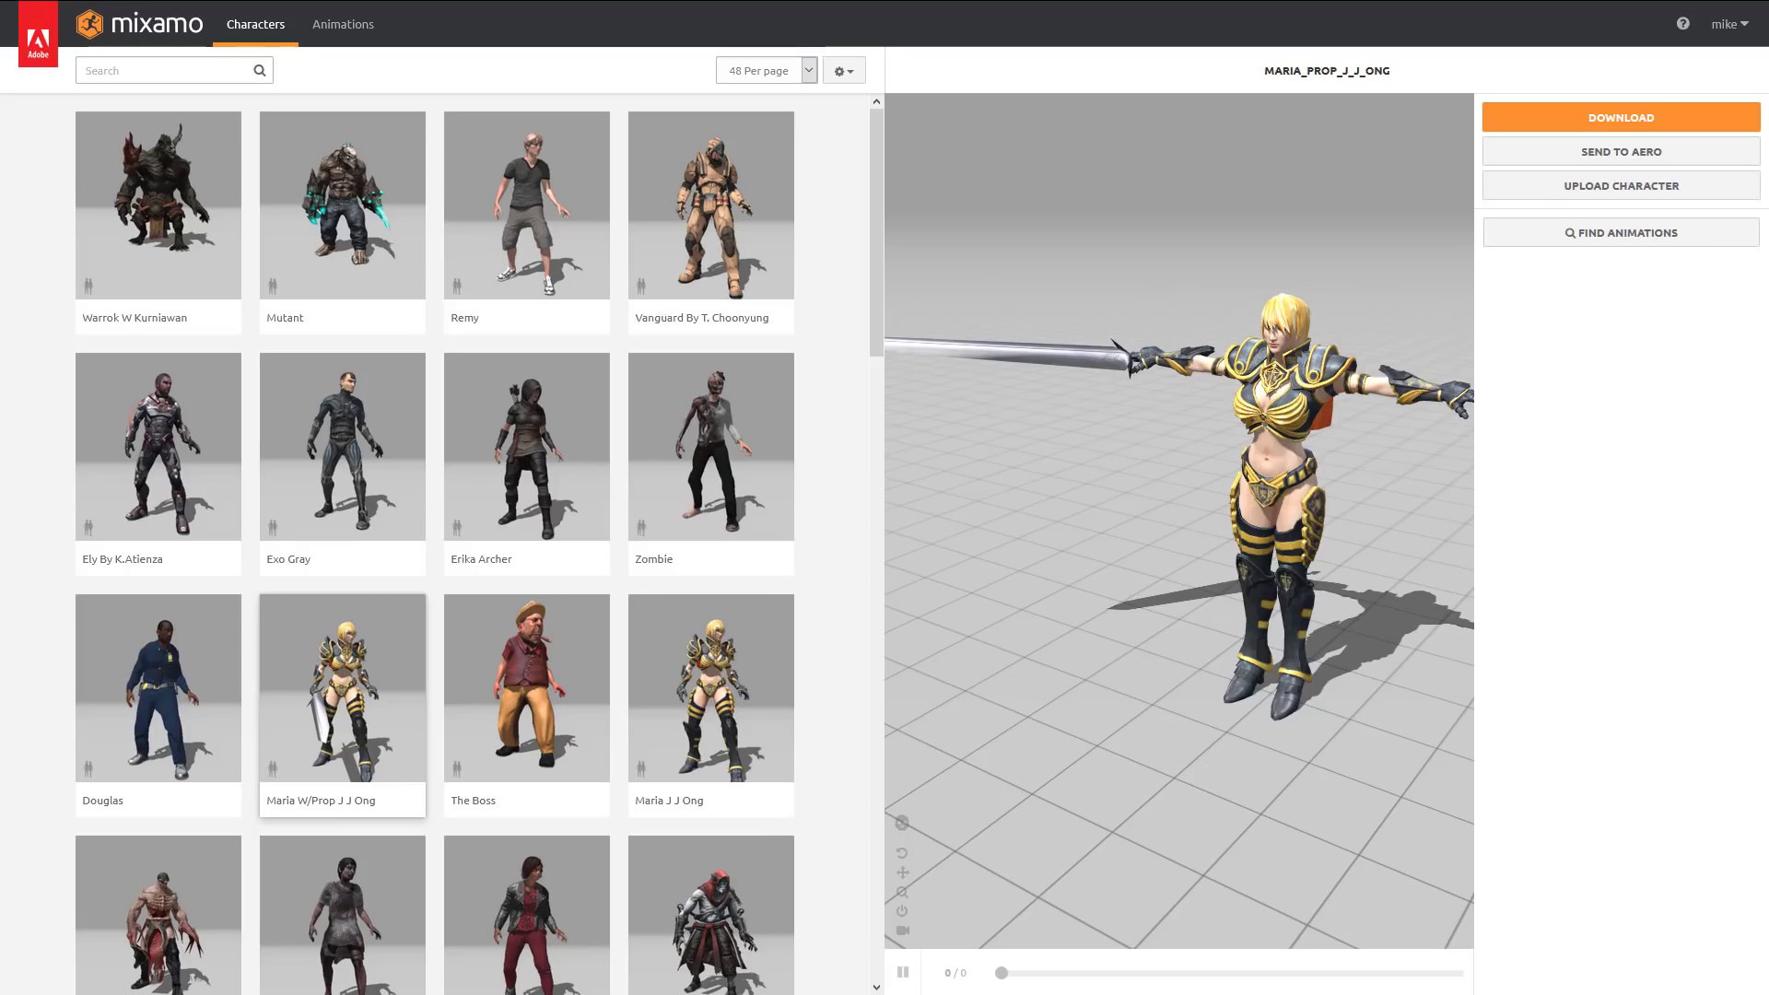
Step: Bring up the Maria W/Prop J J Ong character in T-pose on Mixamo's Characters page
mouse_move(866, 7)
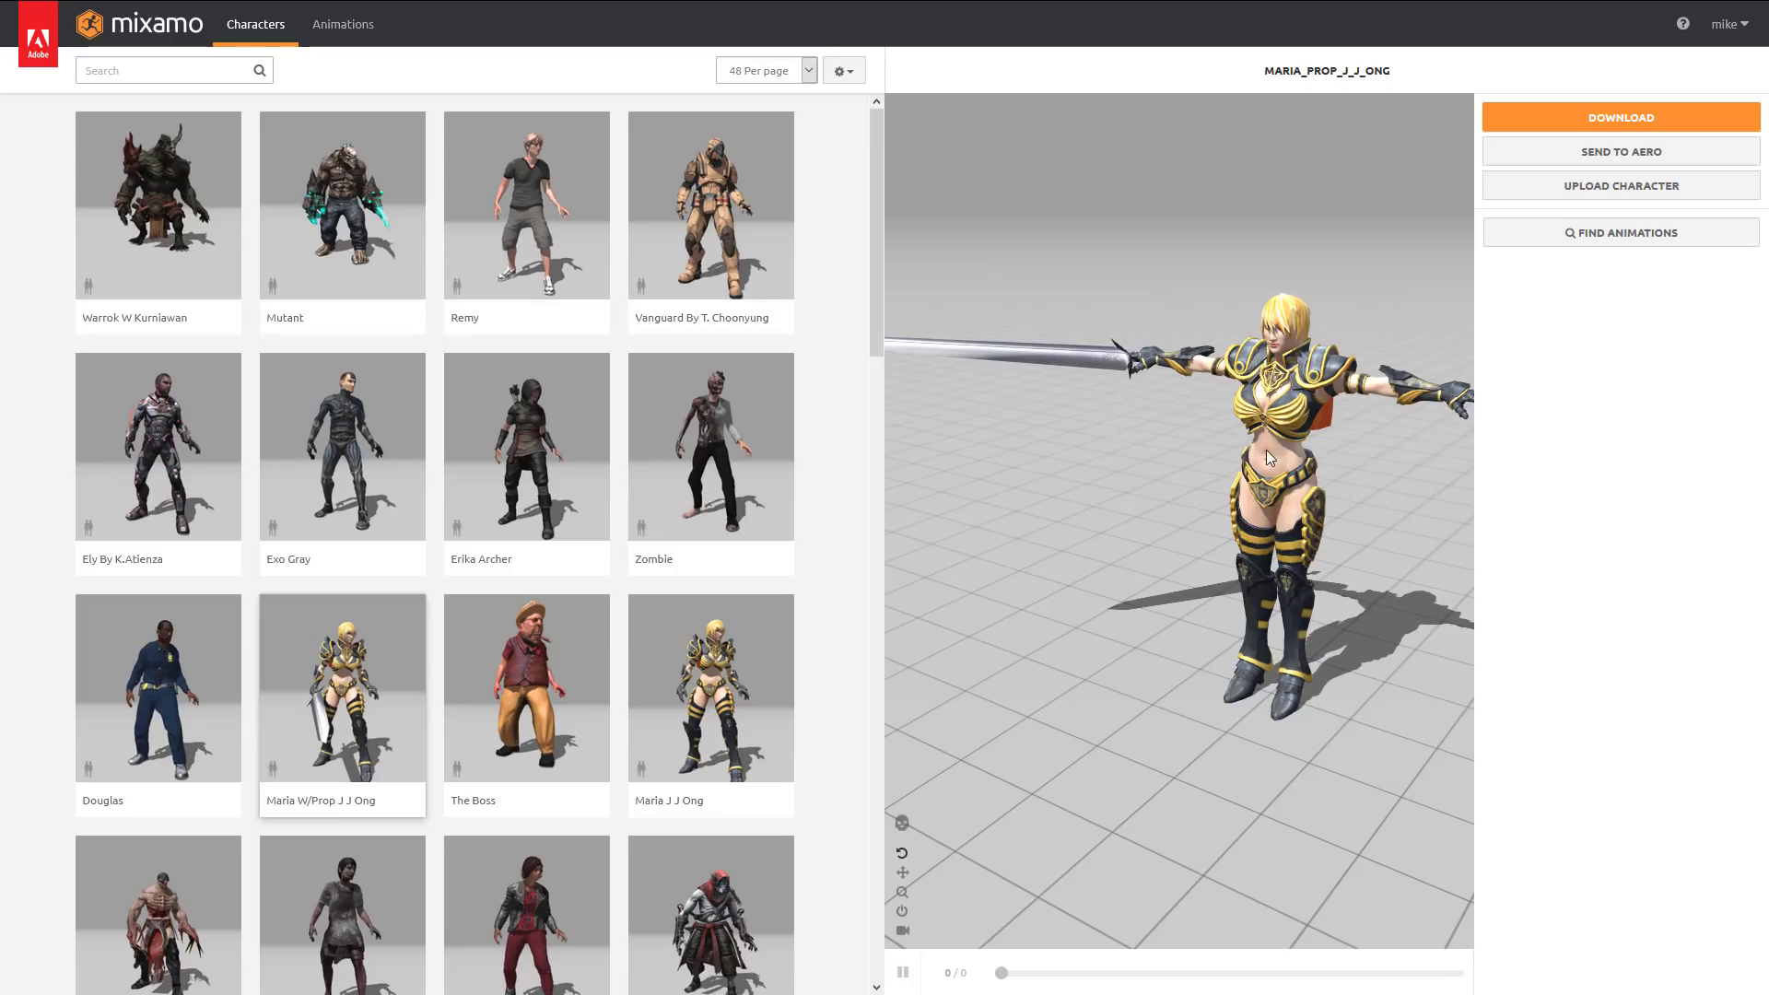
Step: Check that Maria's download settings are FBX in T-pose, then close them without downloading
click(1621, 120)
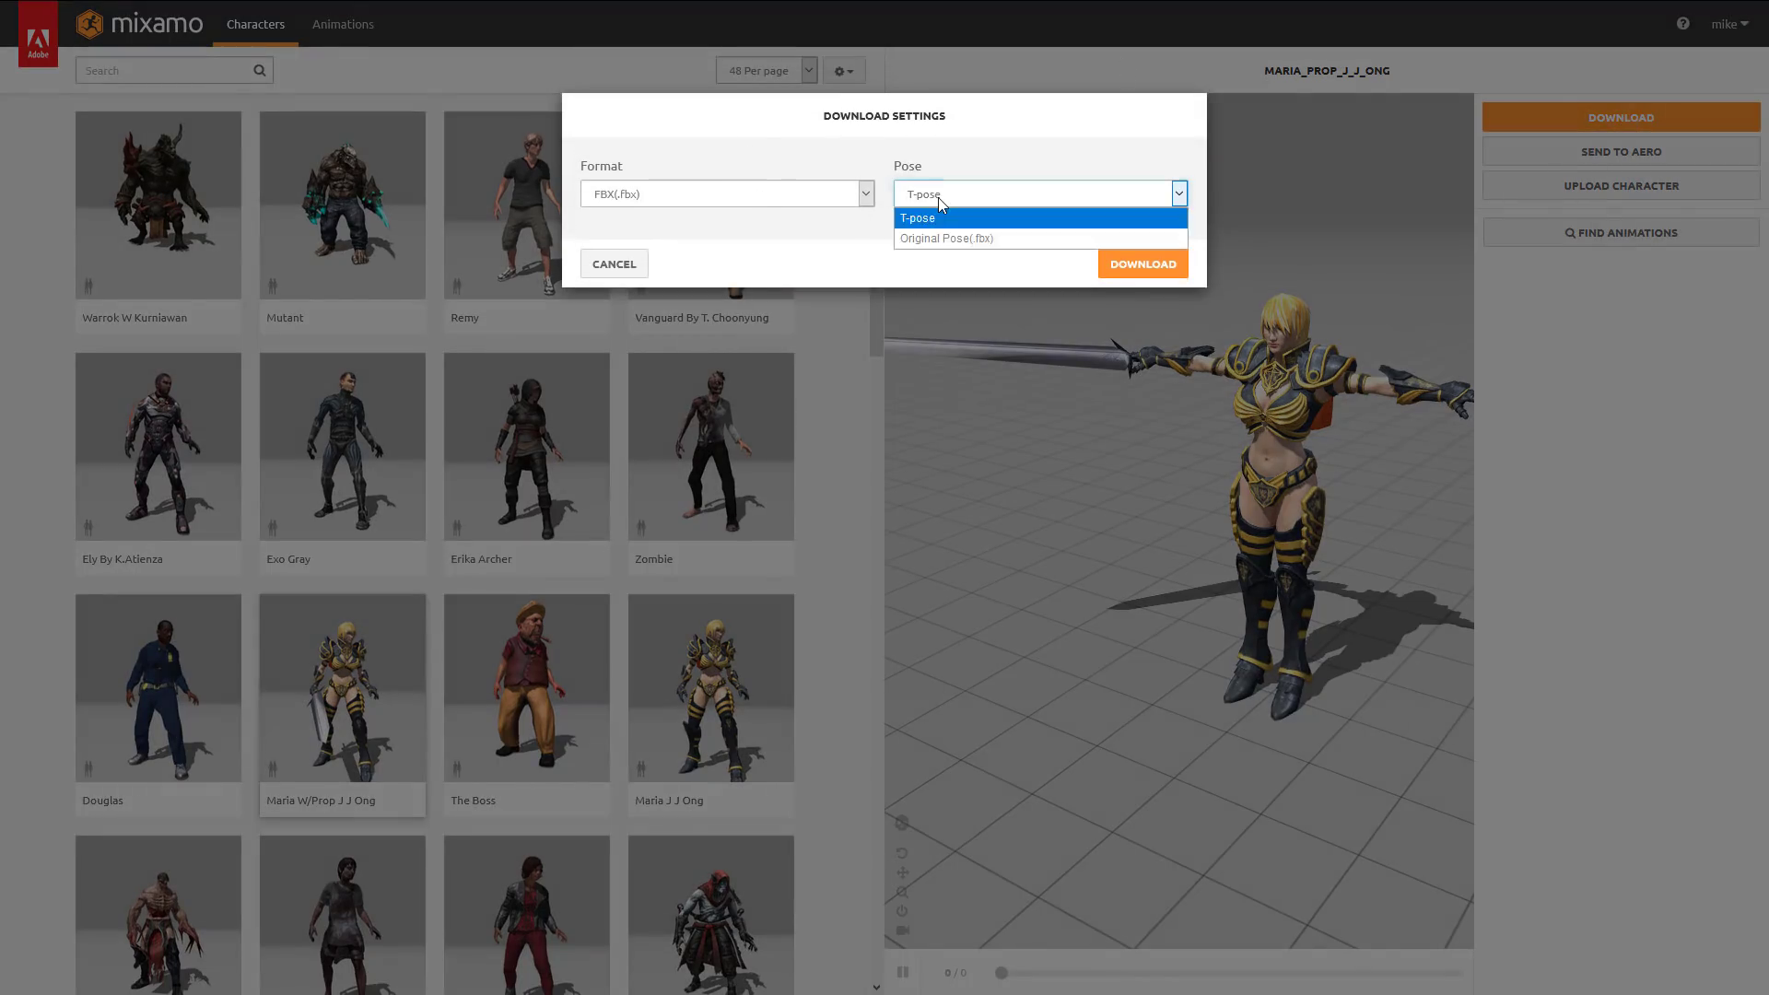
click(938, 217)
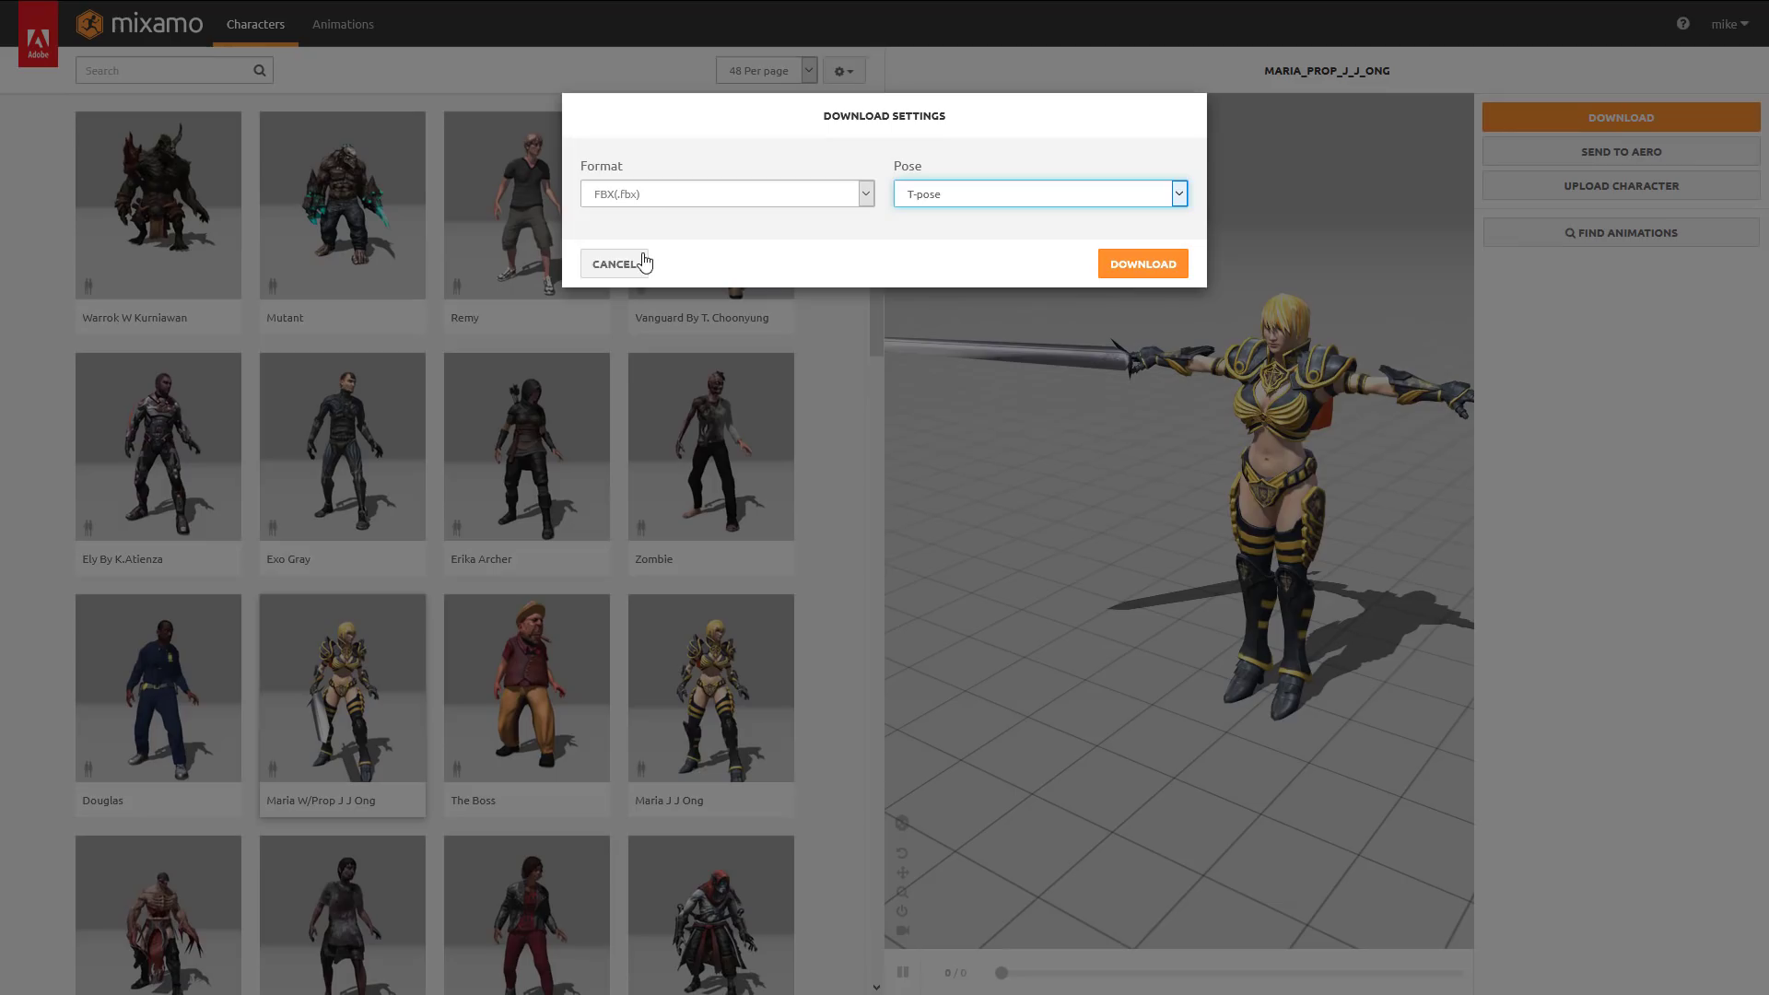
click(1133, 268)
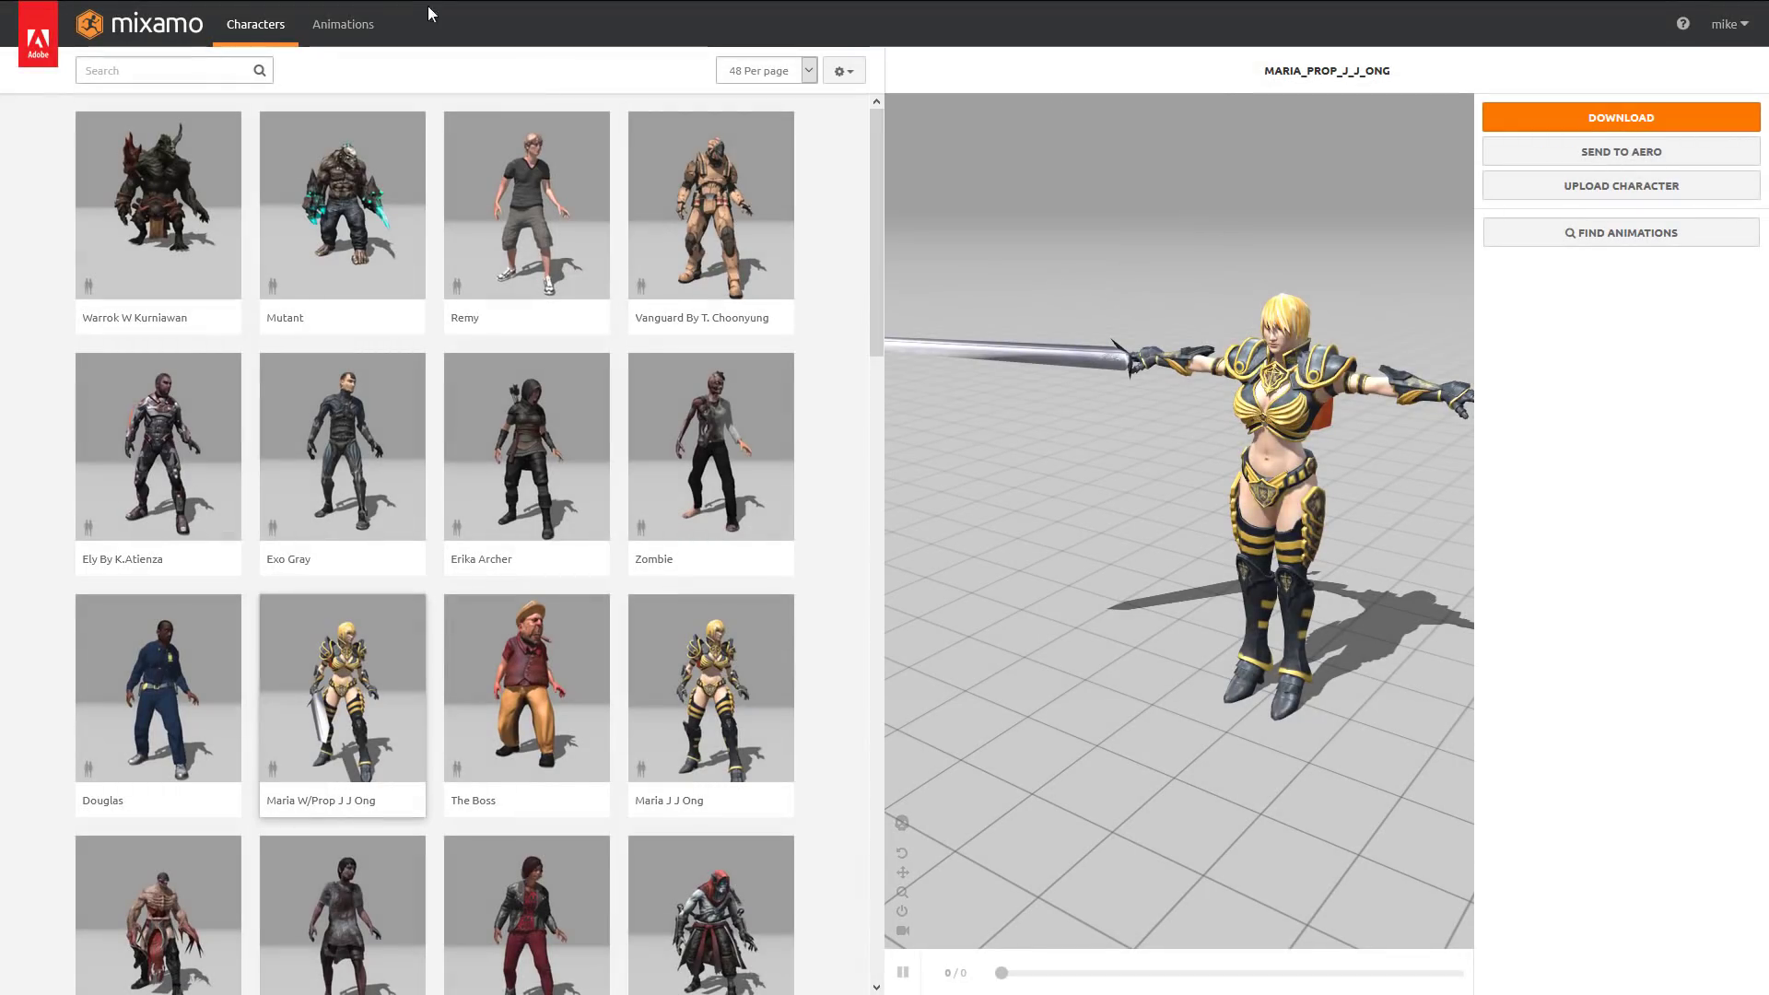
Step: Search the Mixamo animation library for 'sword' and preview Great Sword Idle on Maria
click(327, 26)
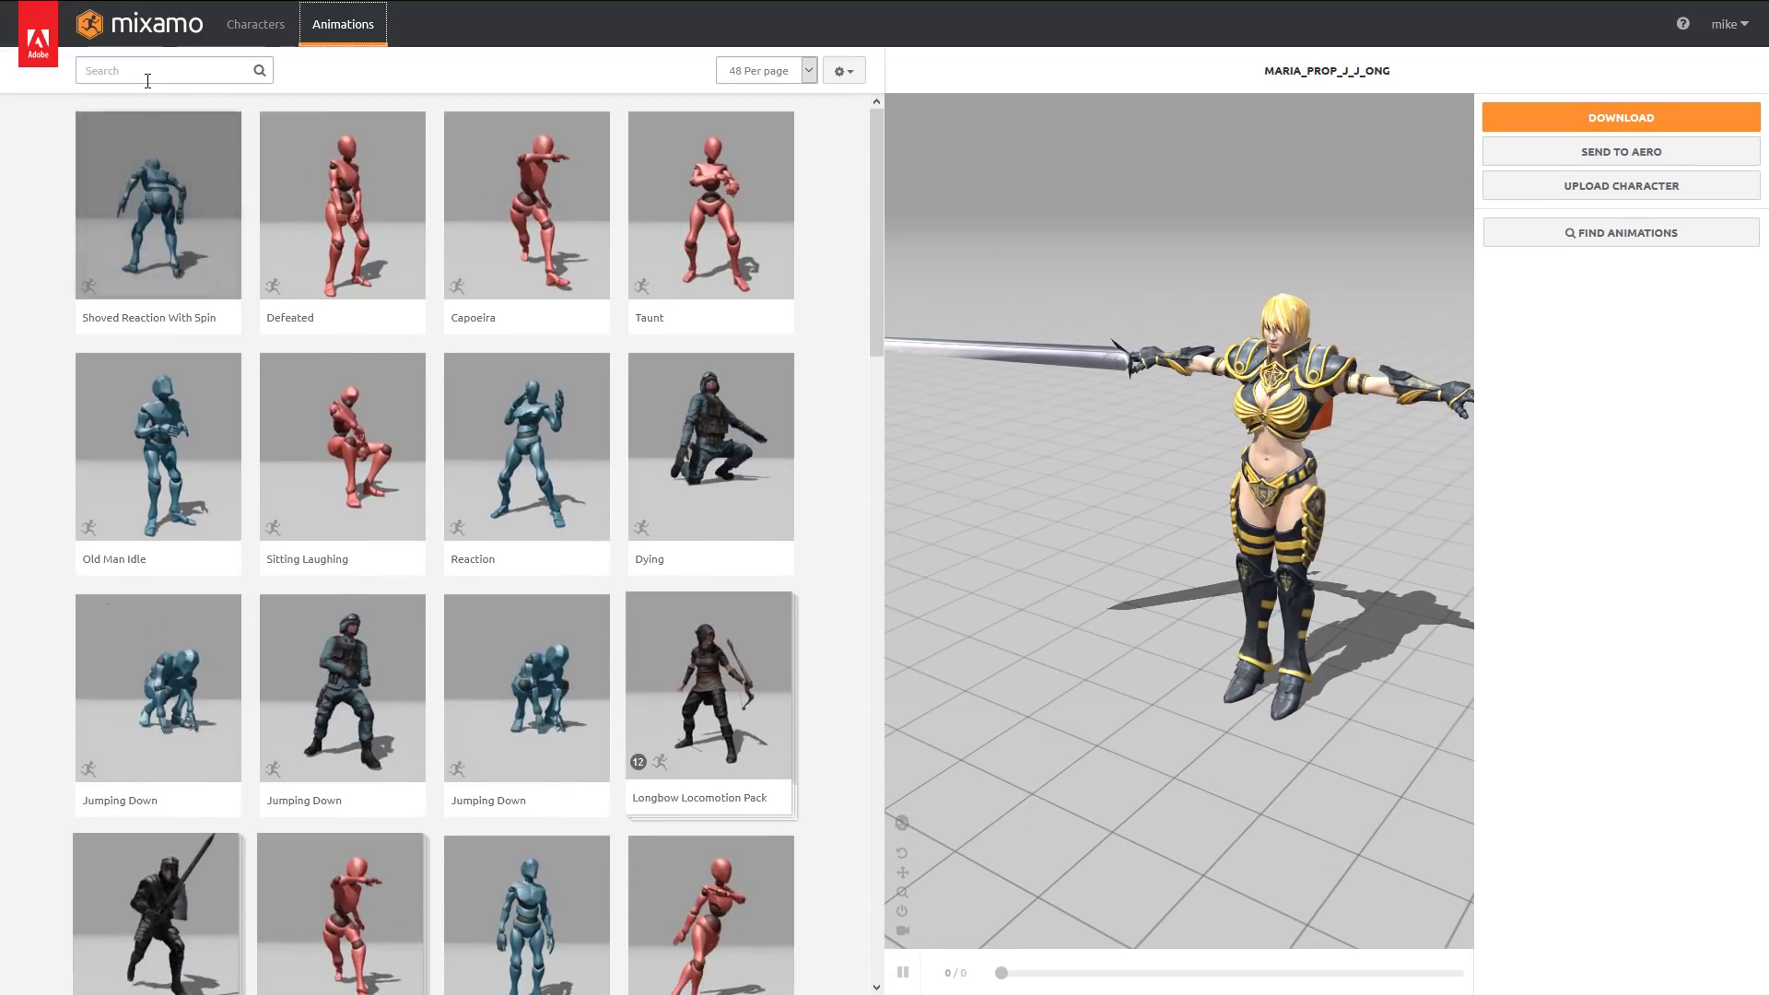
click(149, 73)
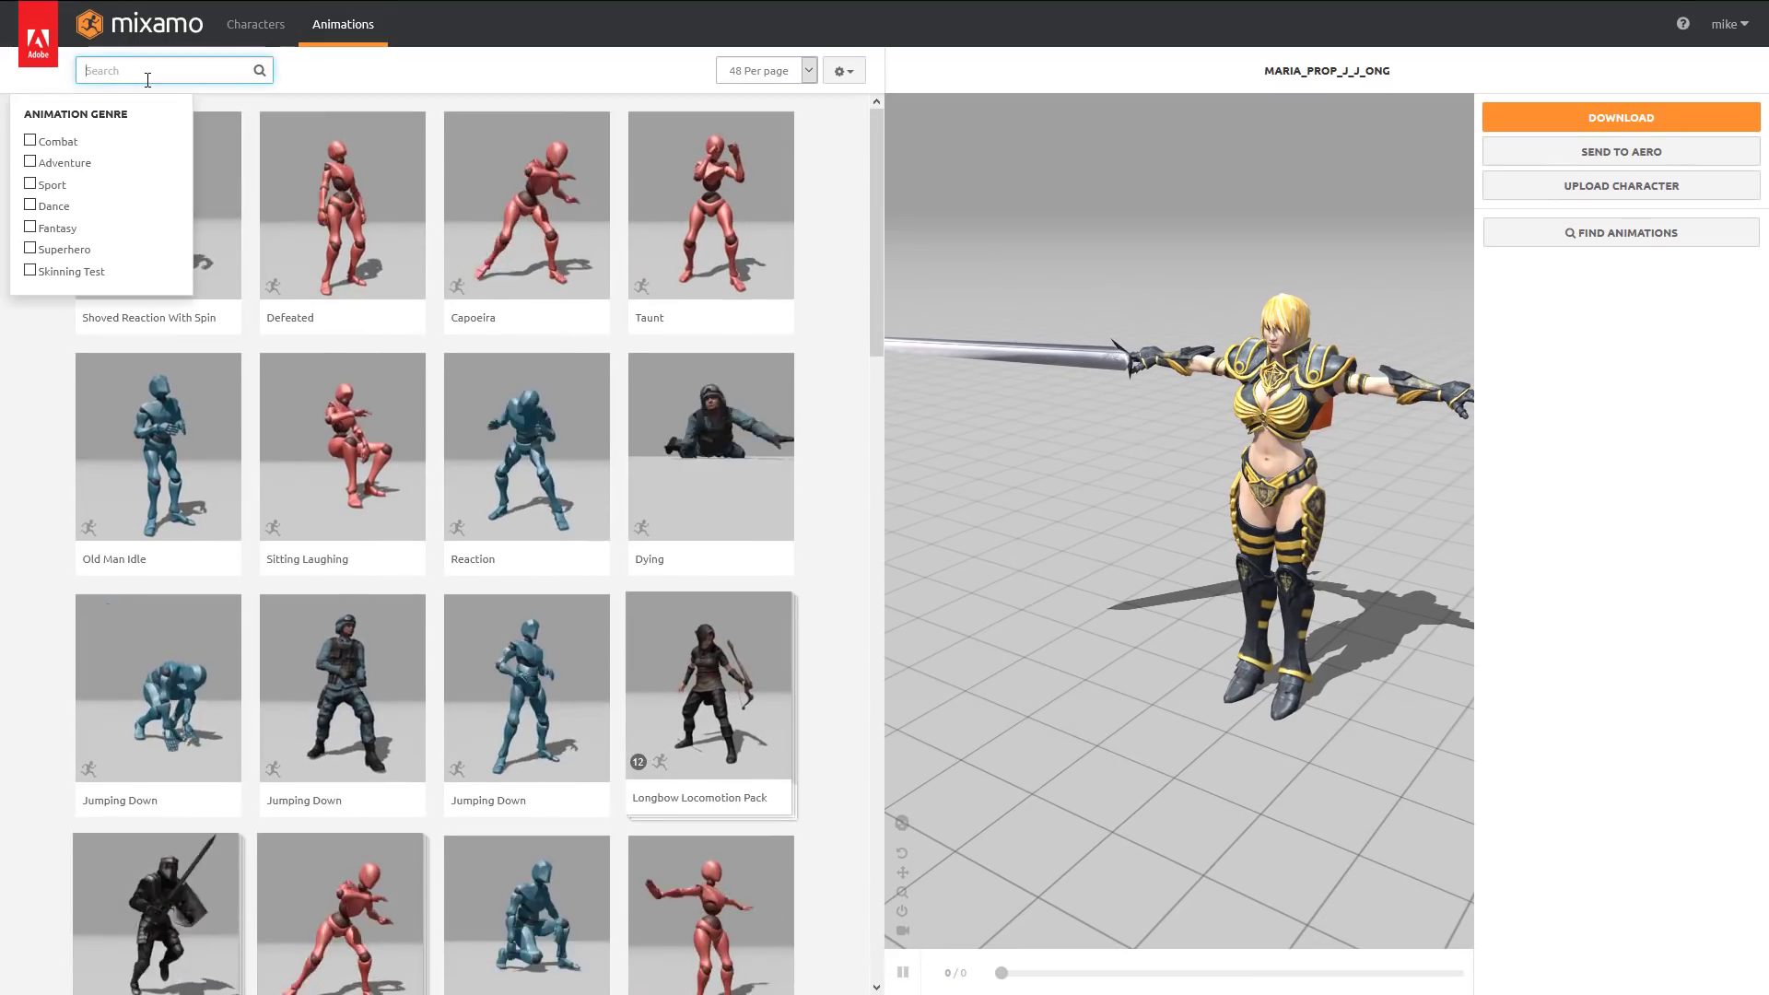
key(Return)
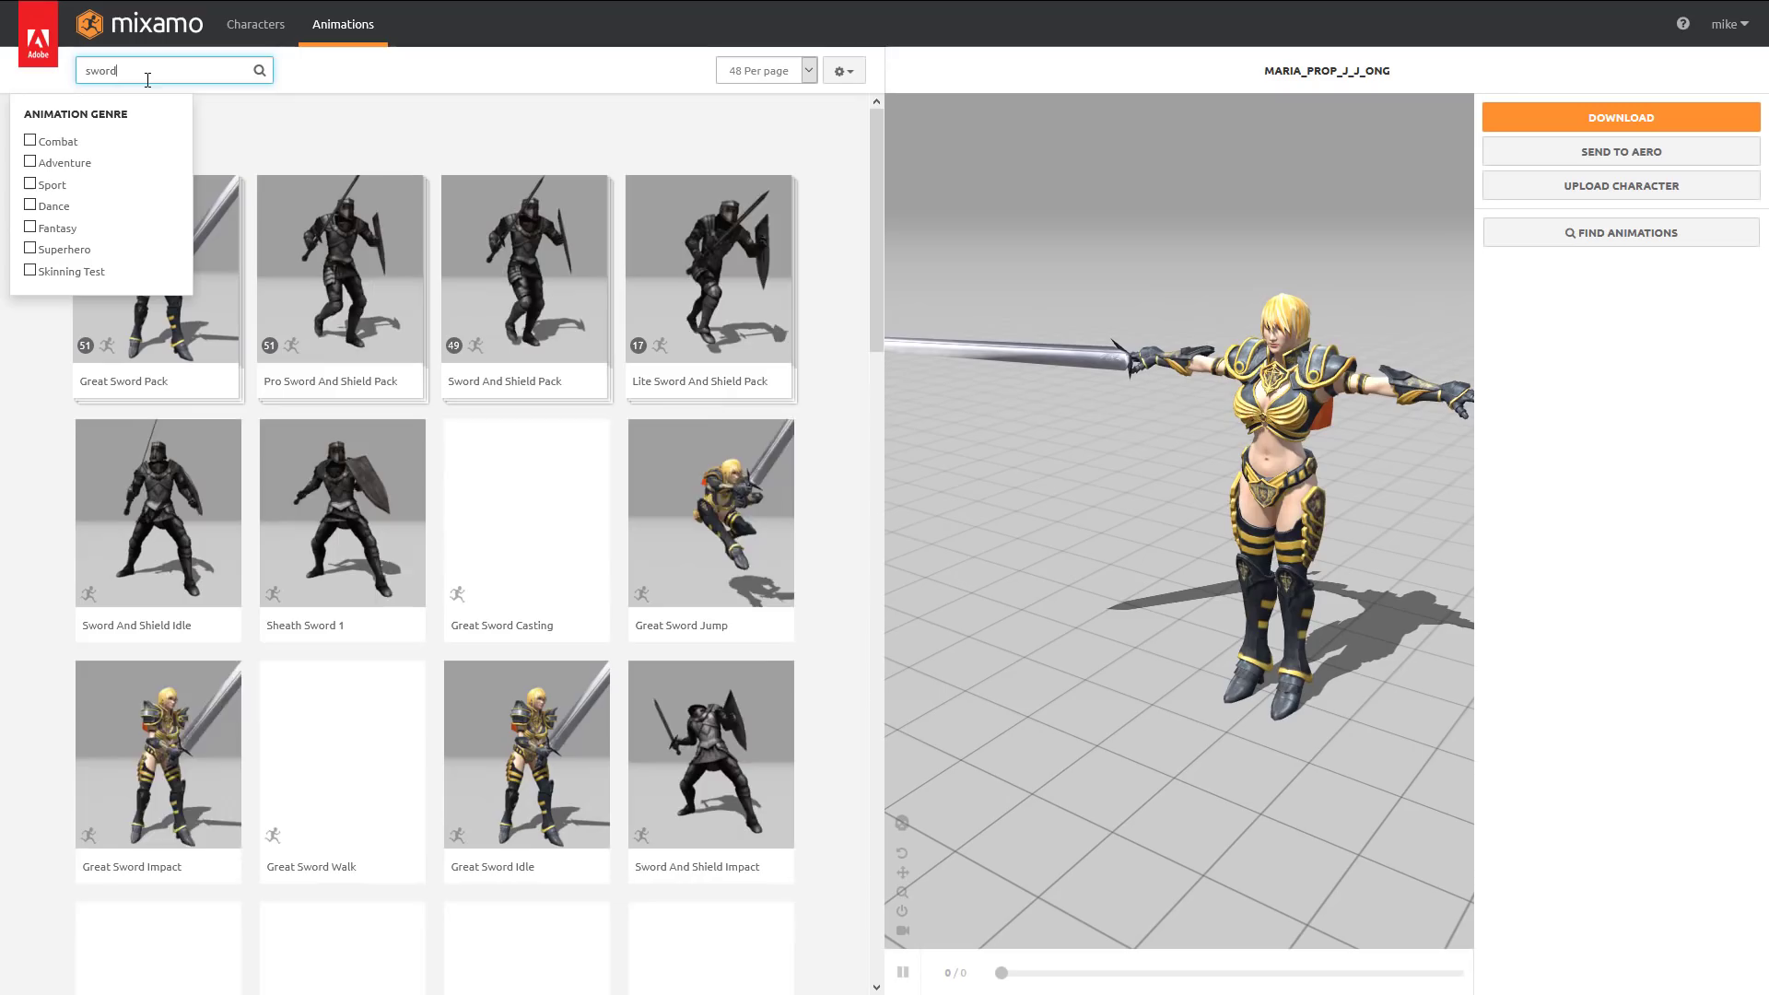
scroll(495, 554, down, 2)
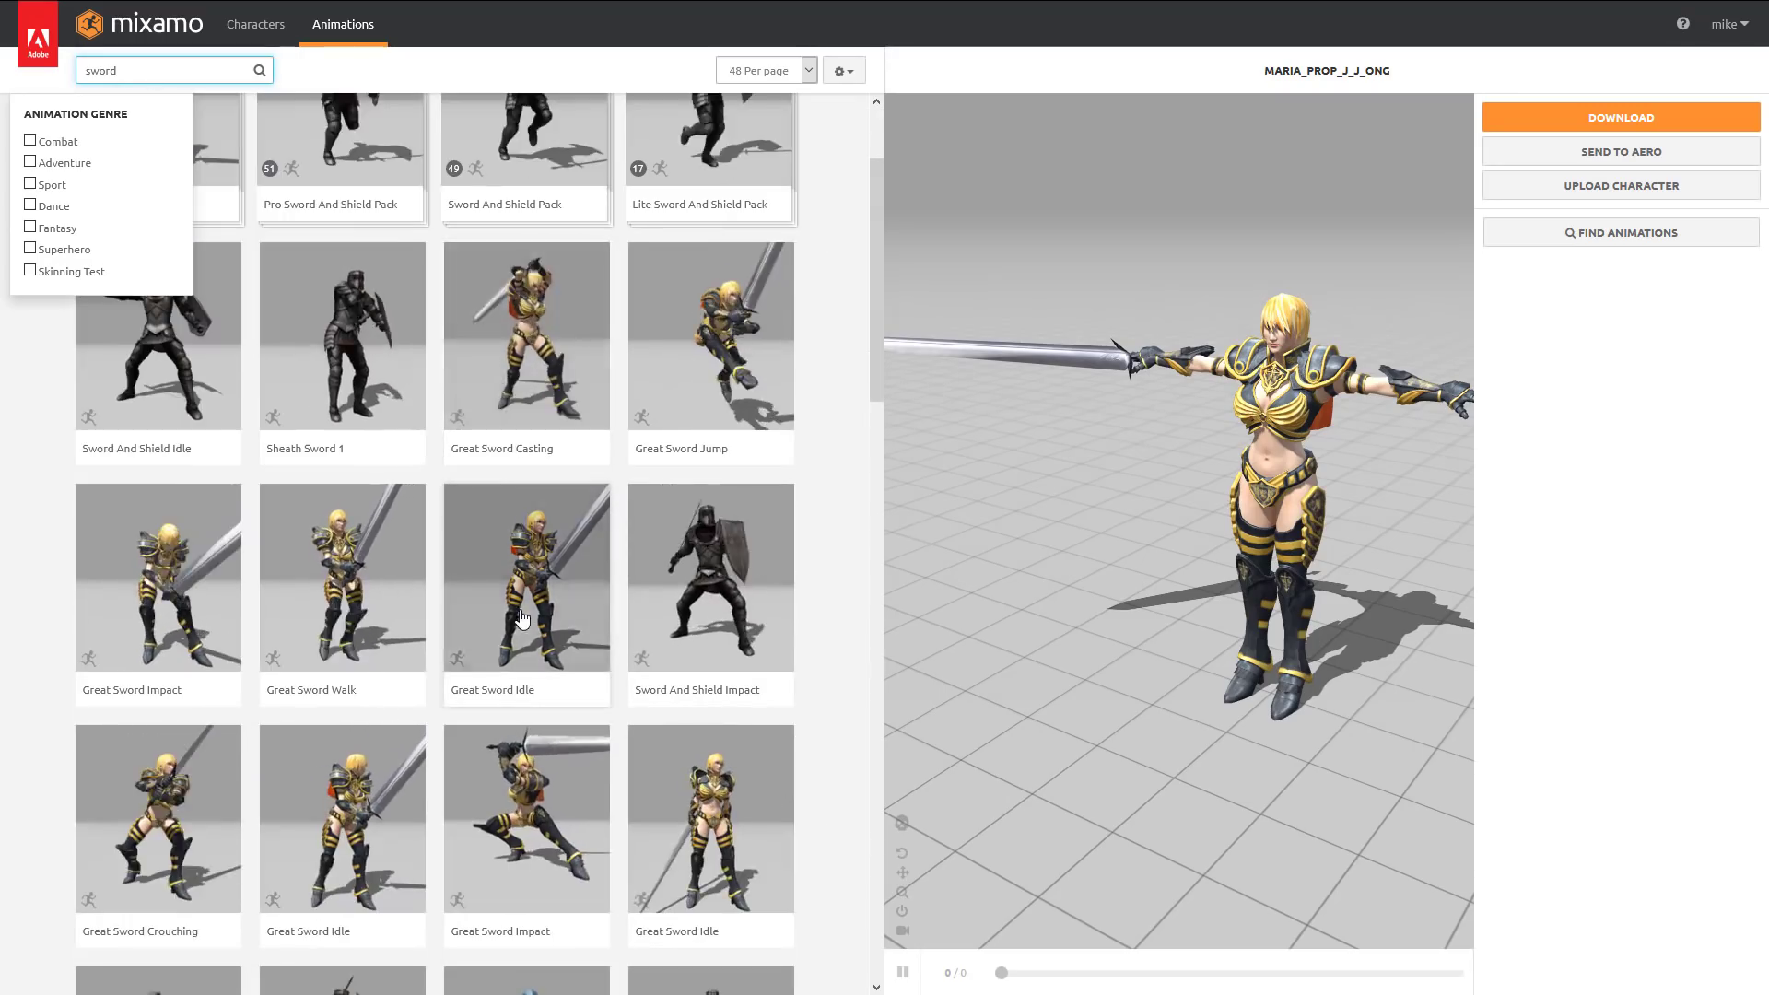
scroll(410, 640, down, 2)
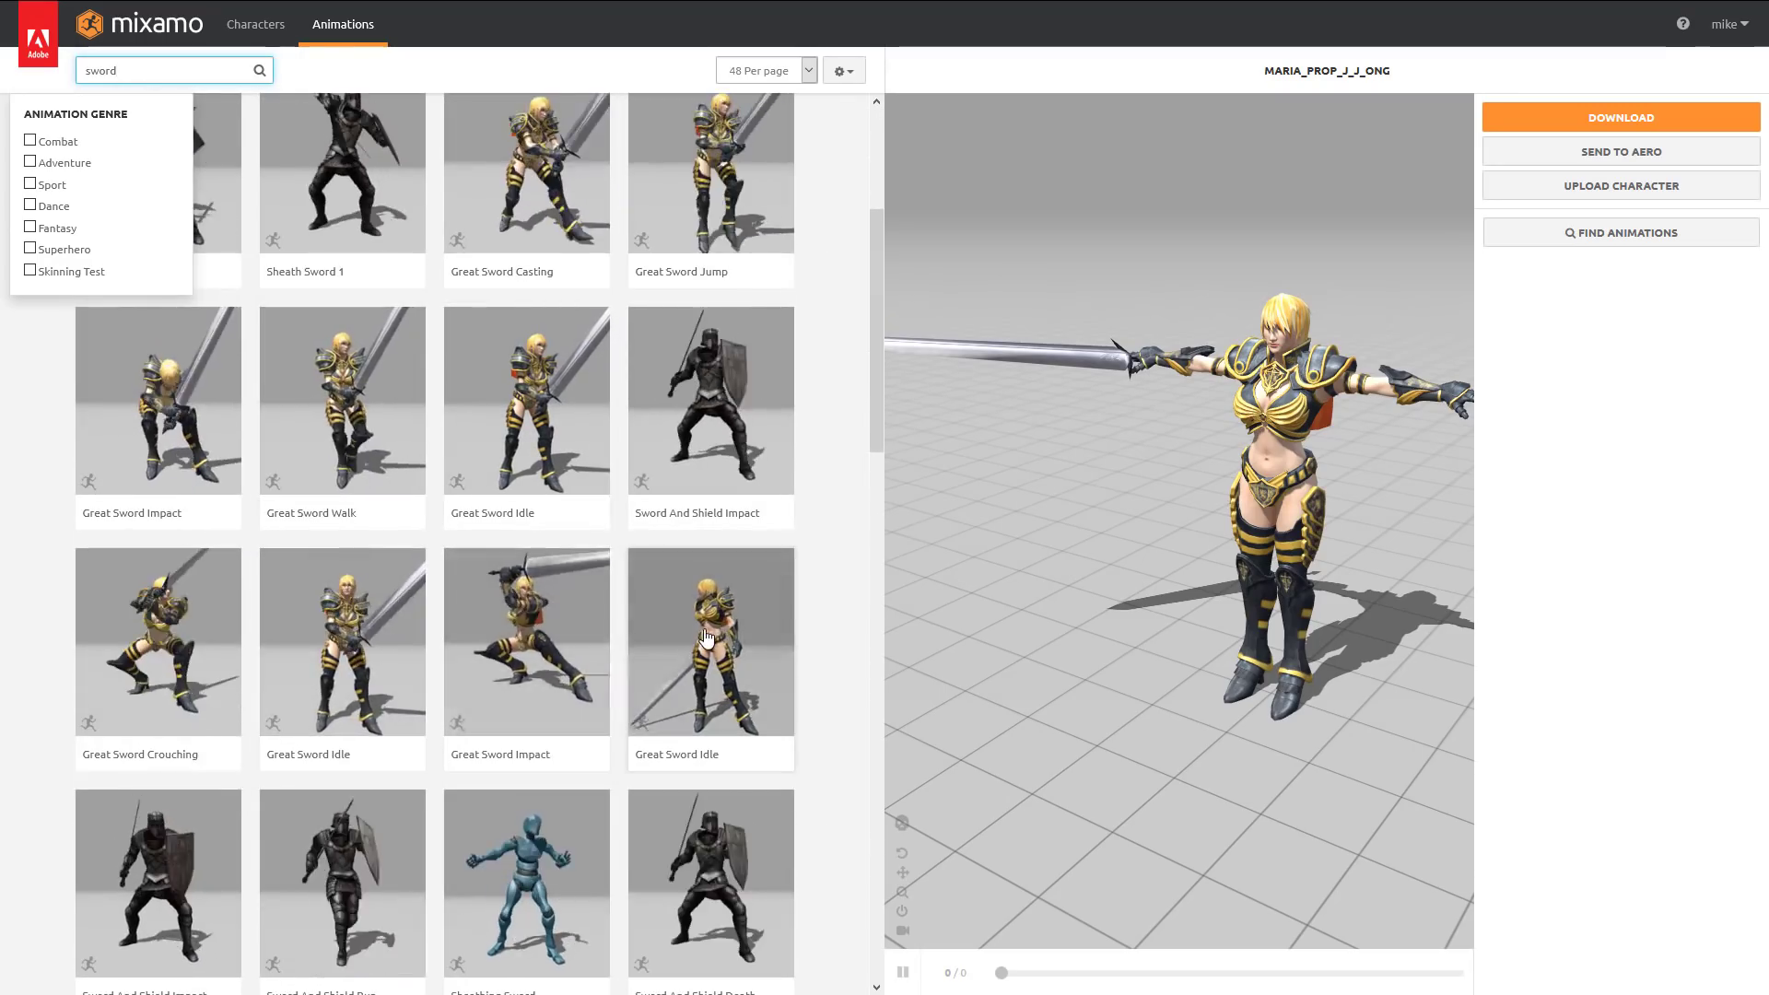
click(707, 639)
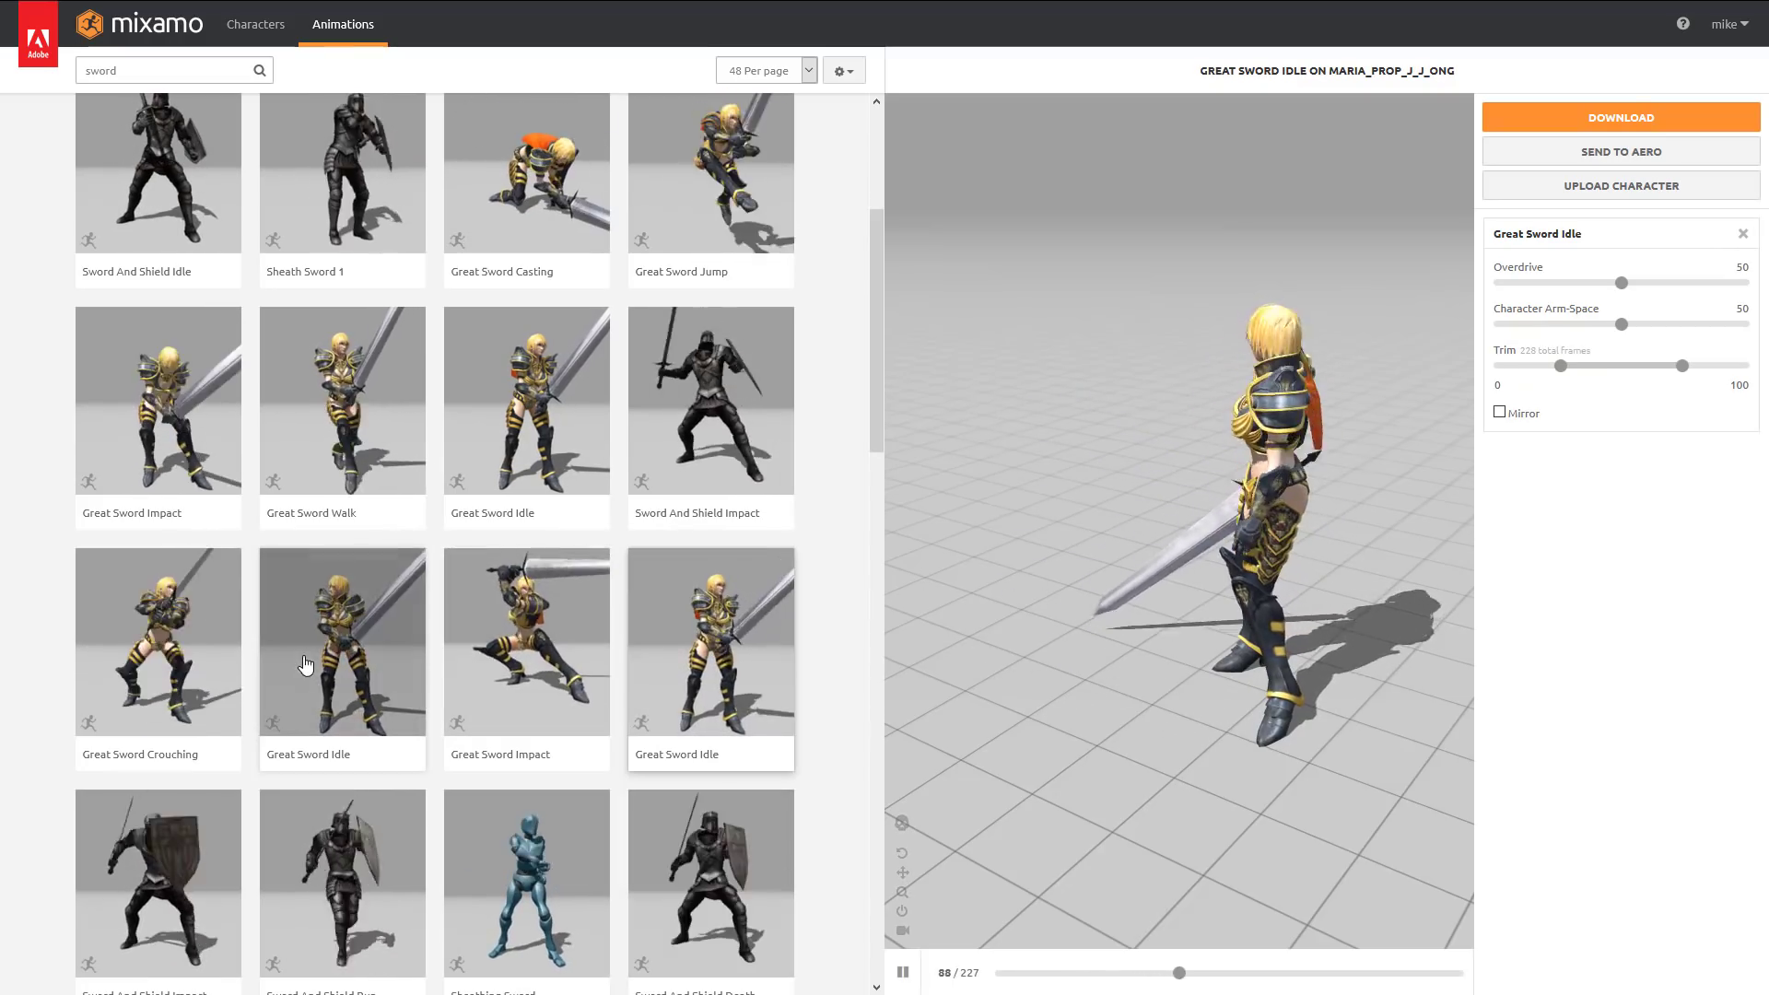
Step: Preview Great Sword Walk with In Place on, set its download to Without Skin, then cancel
click(387, 433)
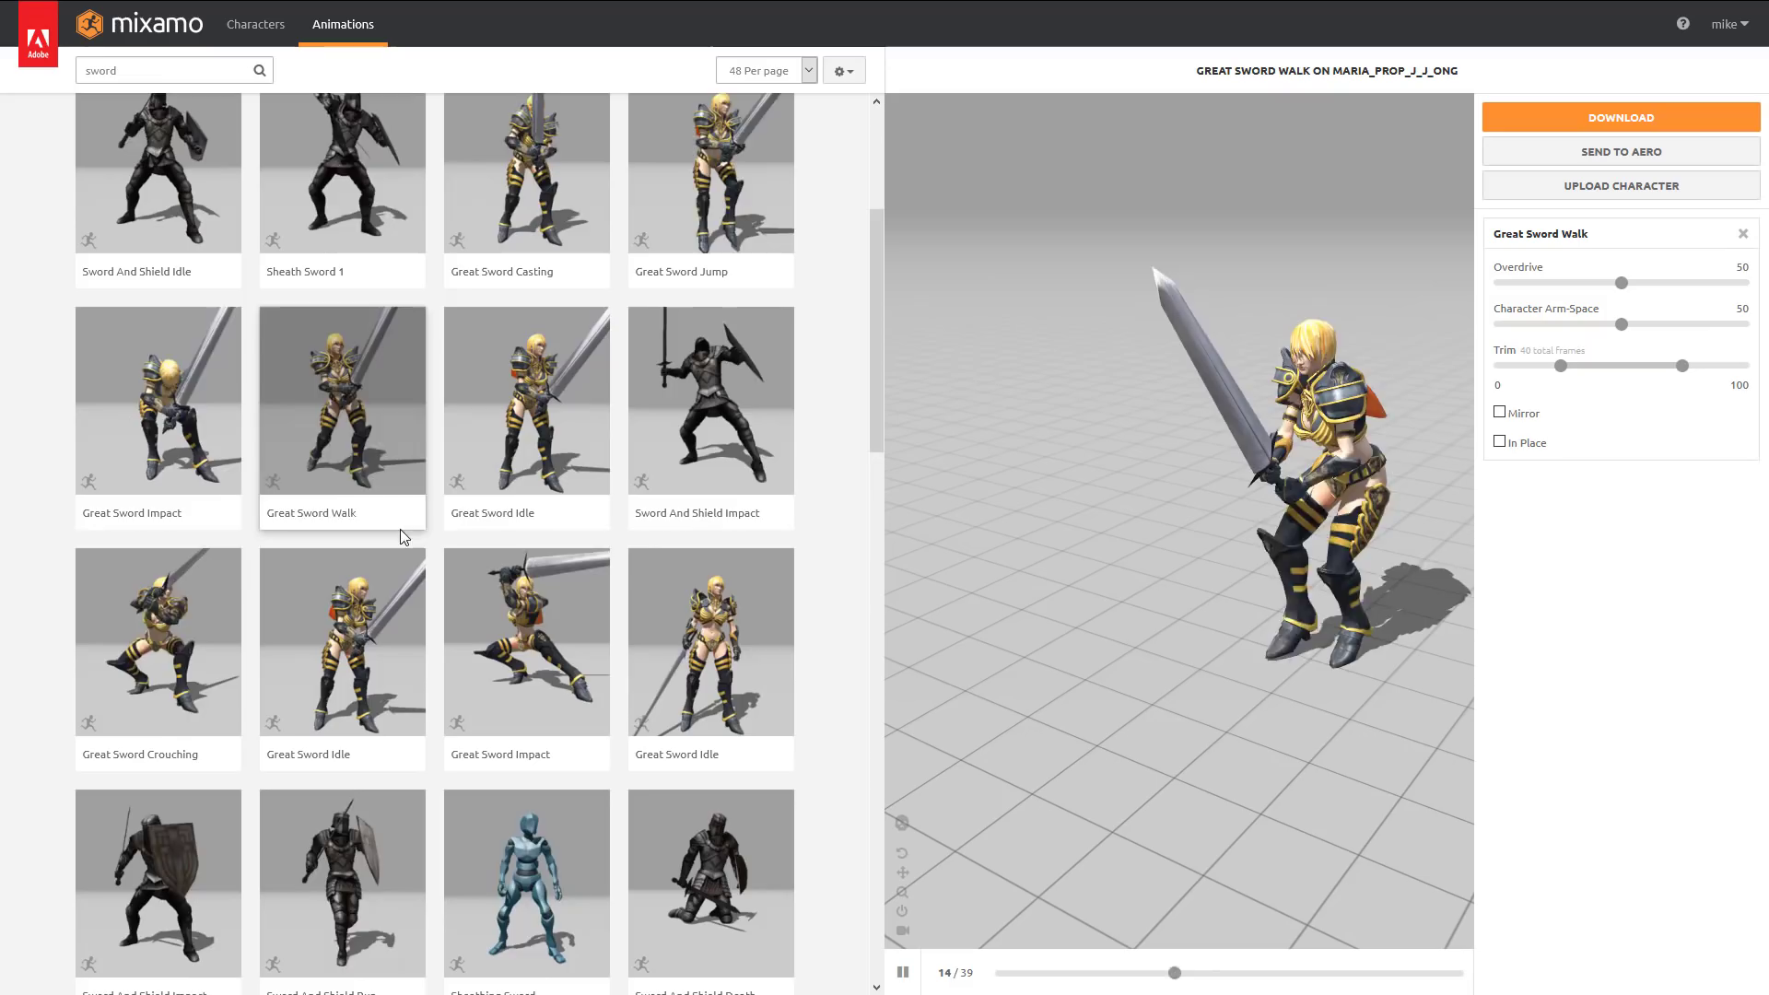
click(1499, 443)
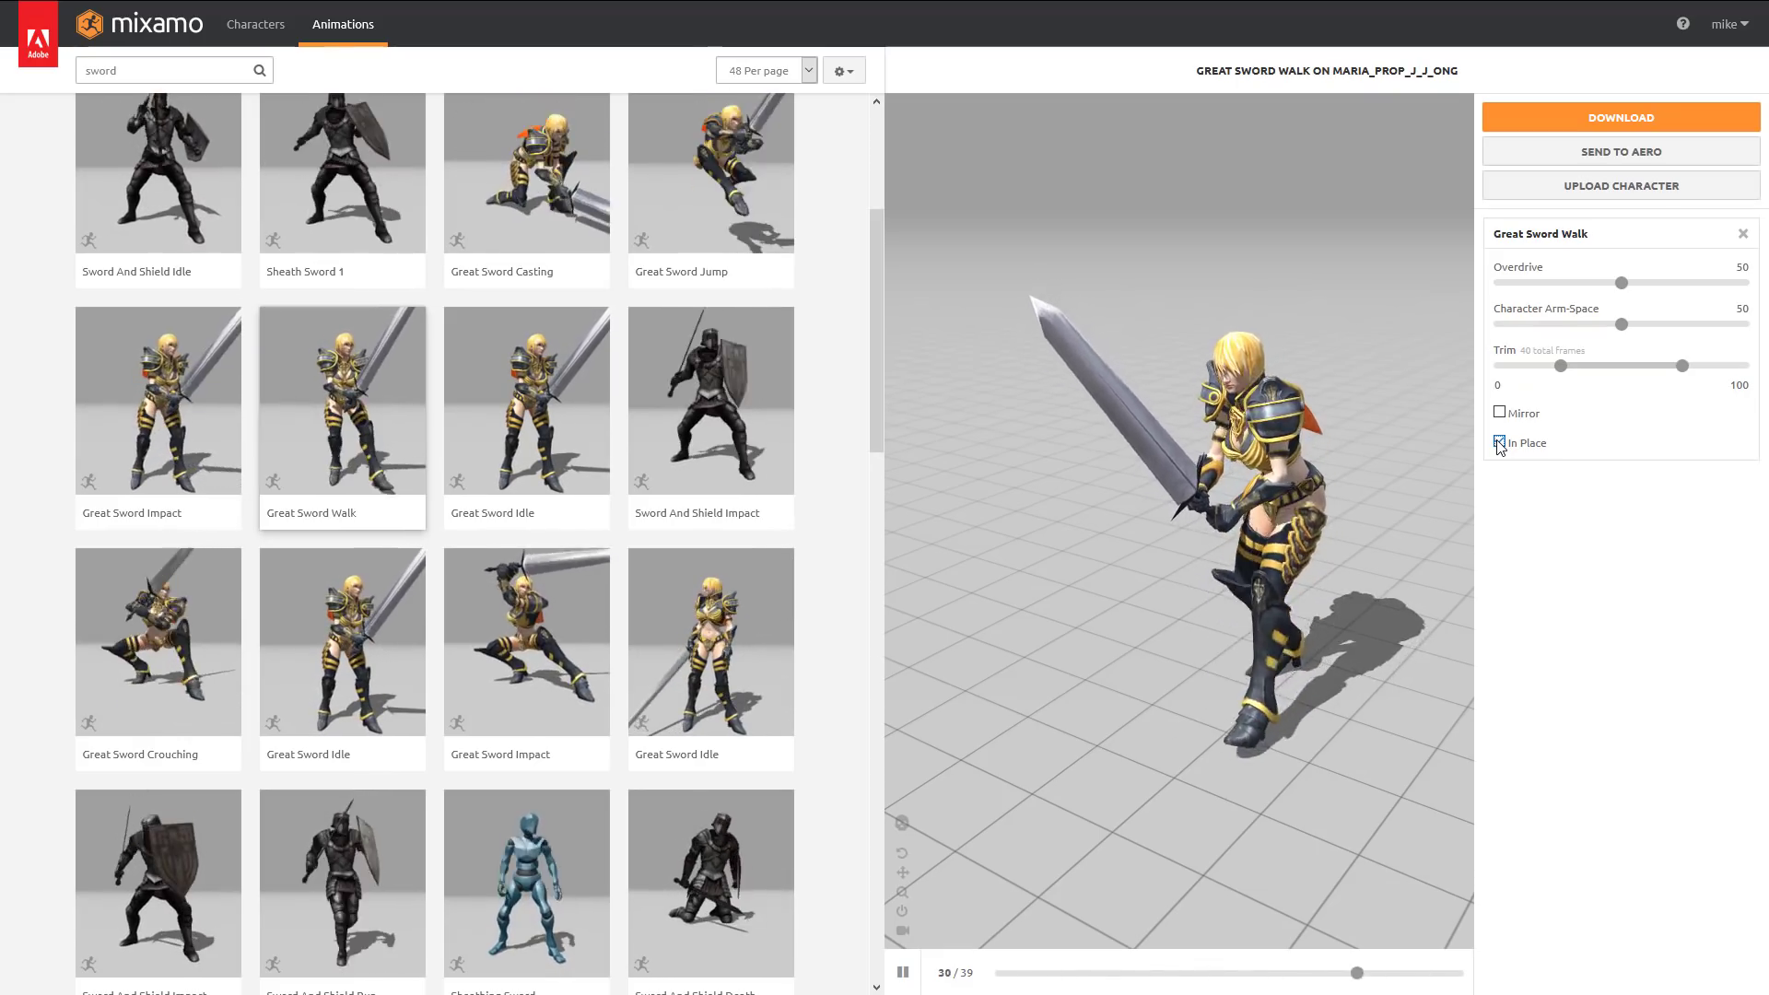
click(1672, 119)
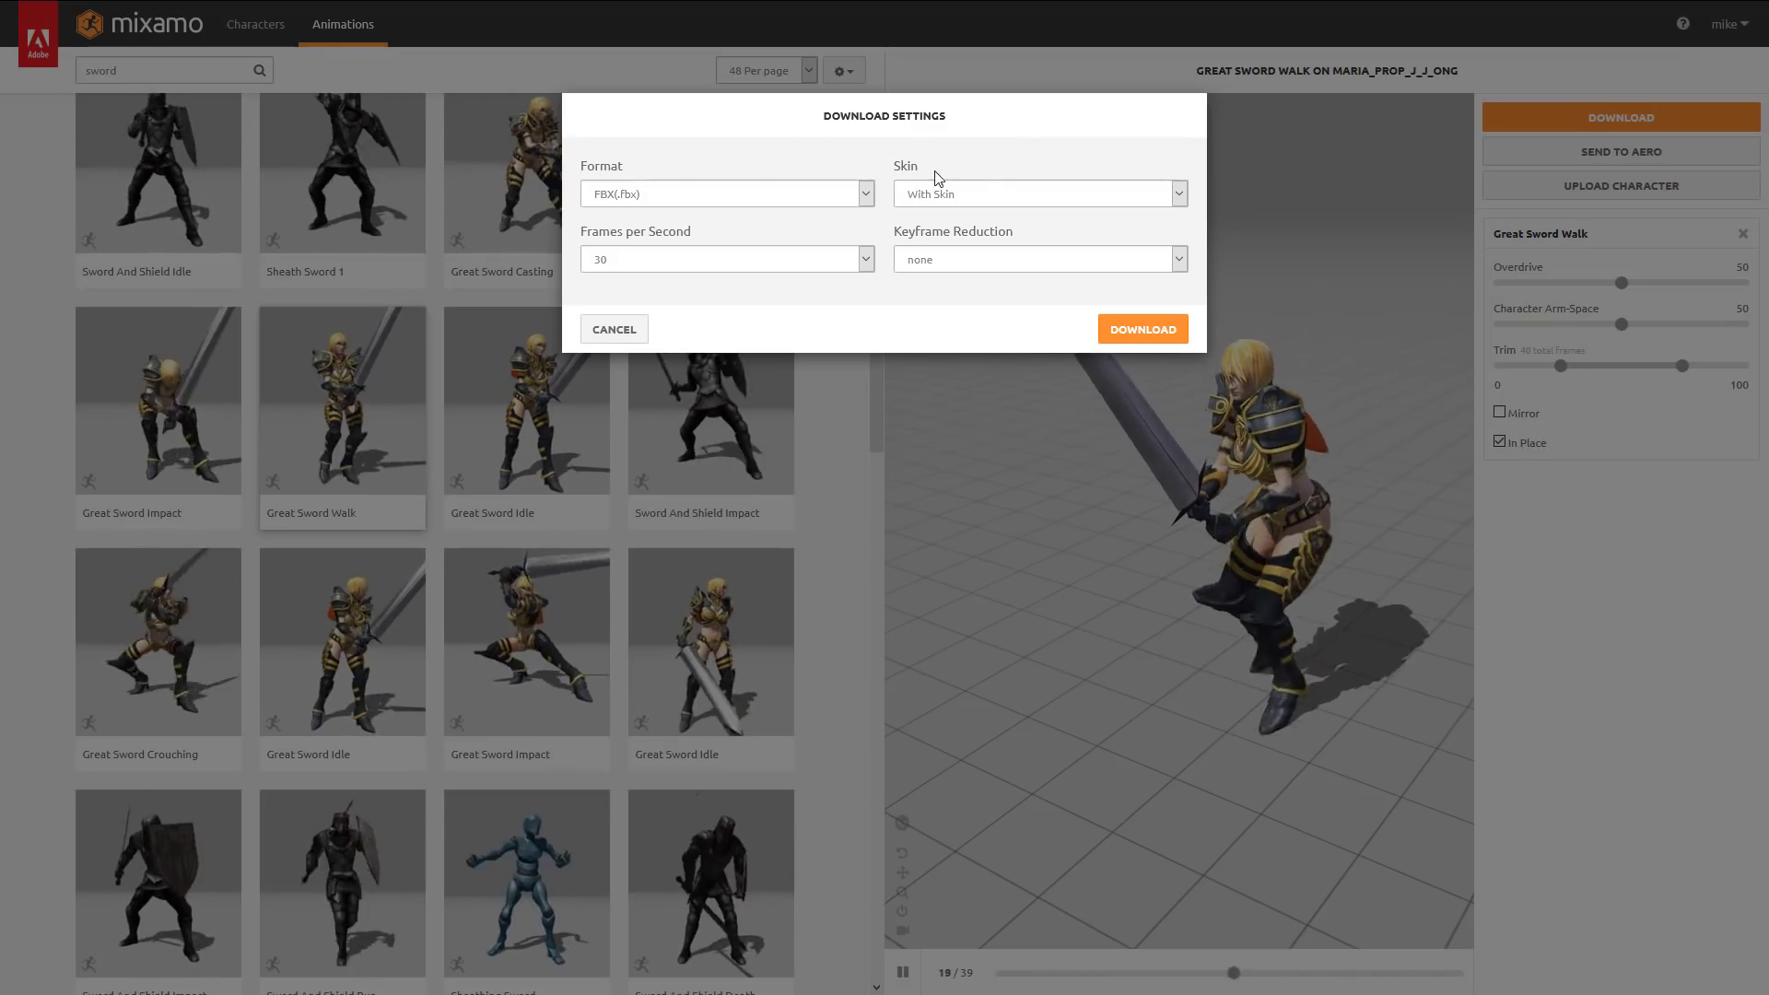
click(1007, 195)
click(968, 229)
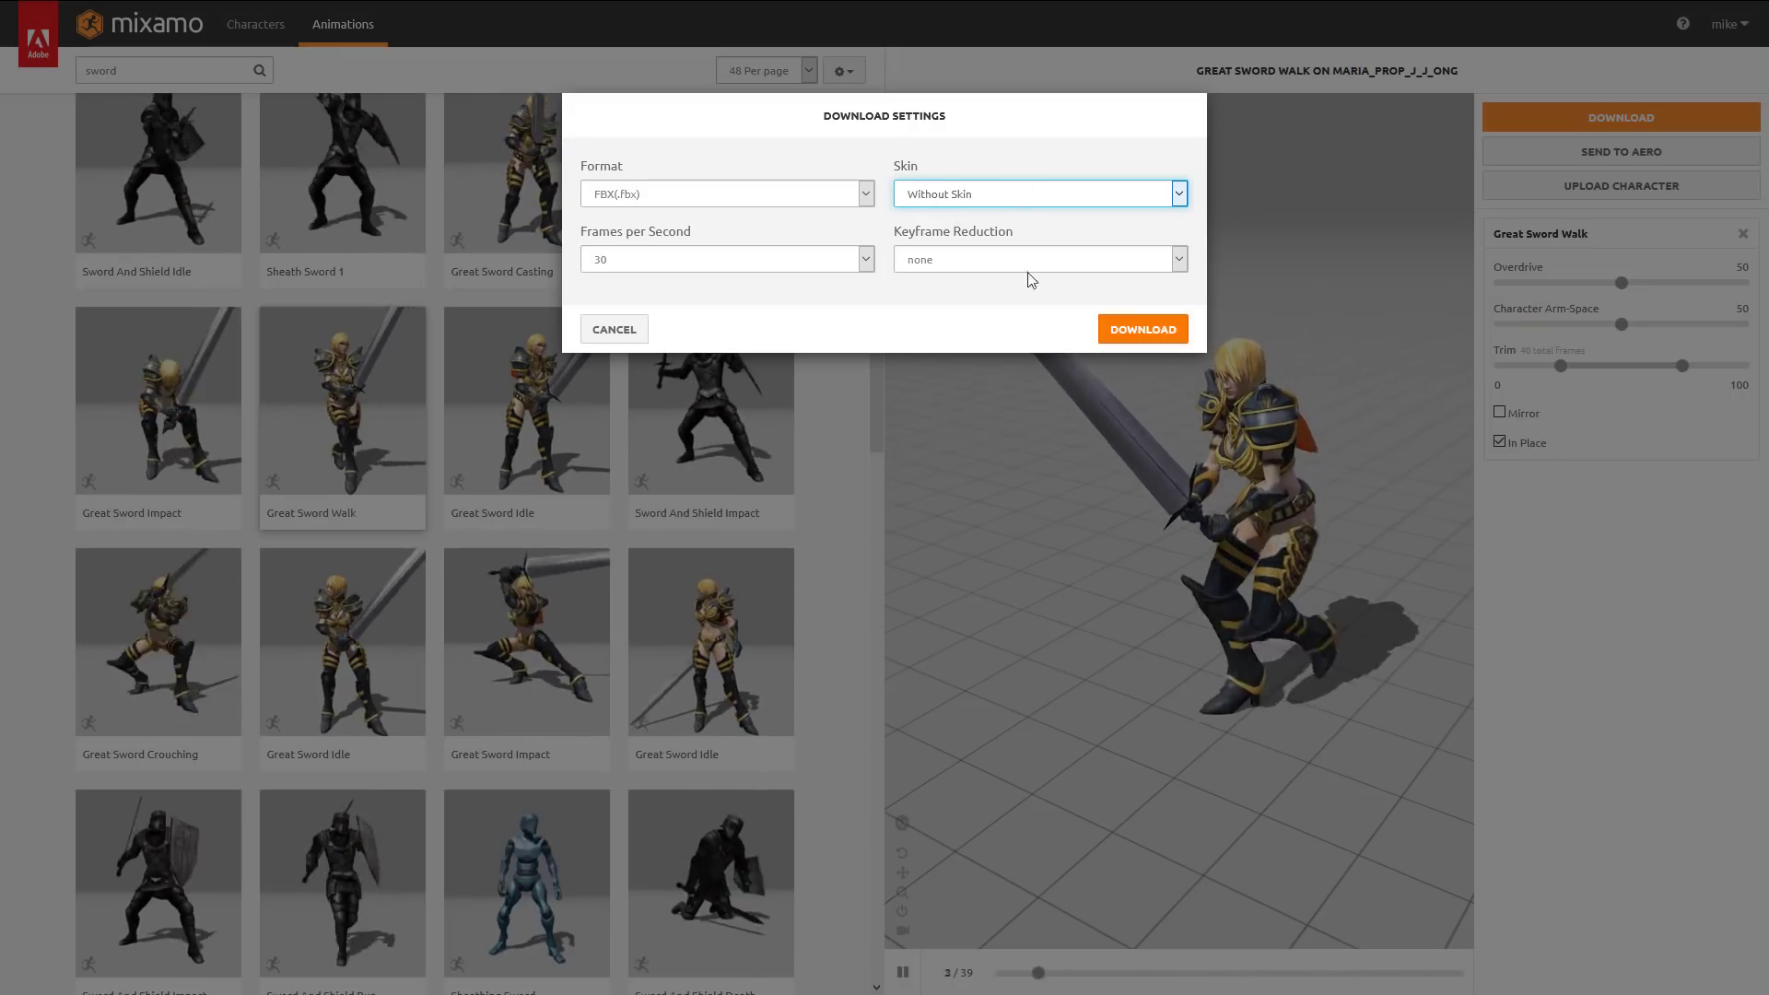
click(613, 329)
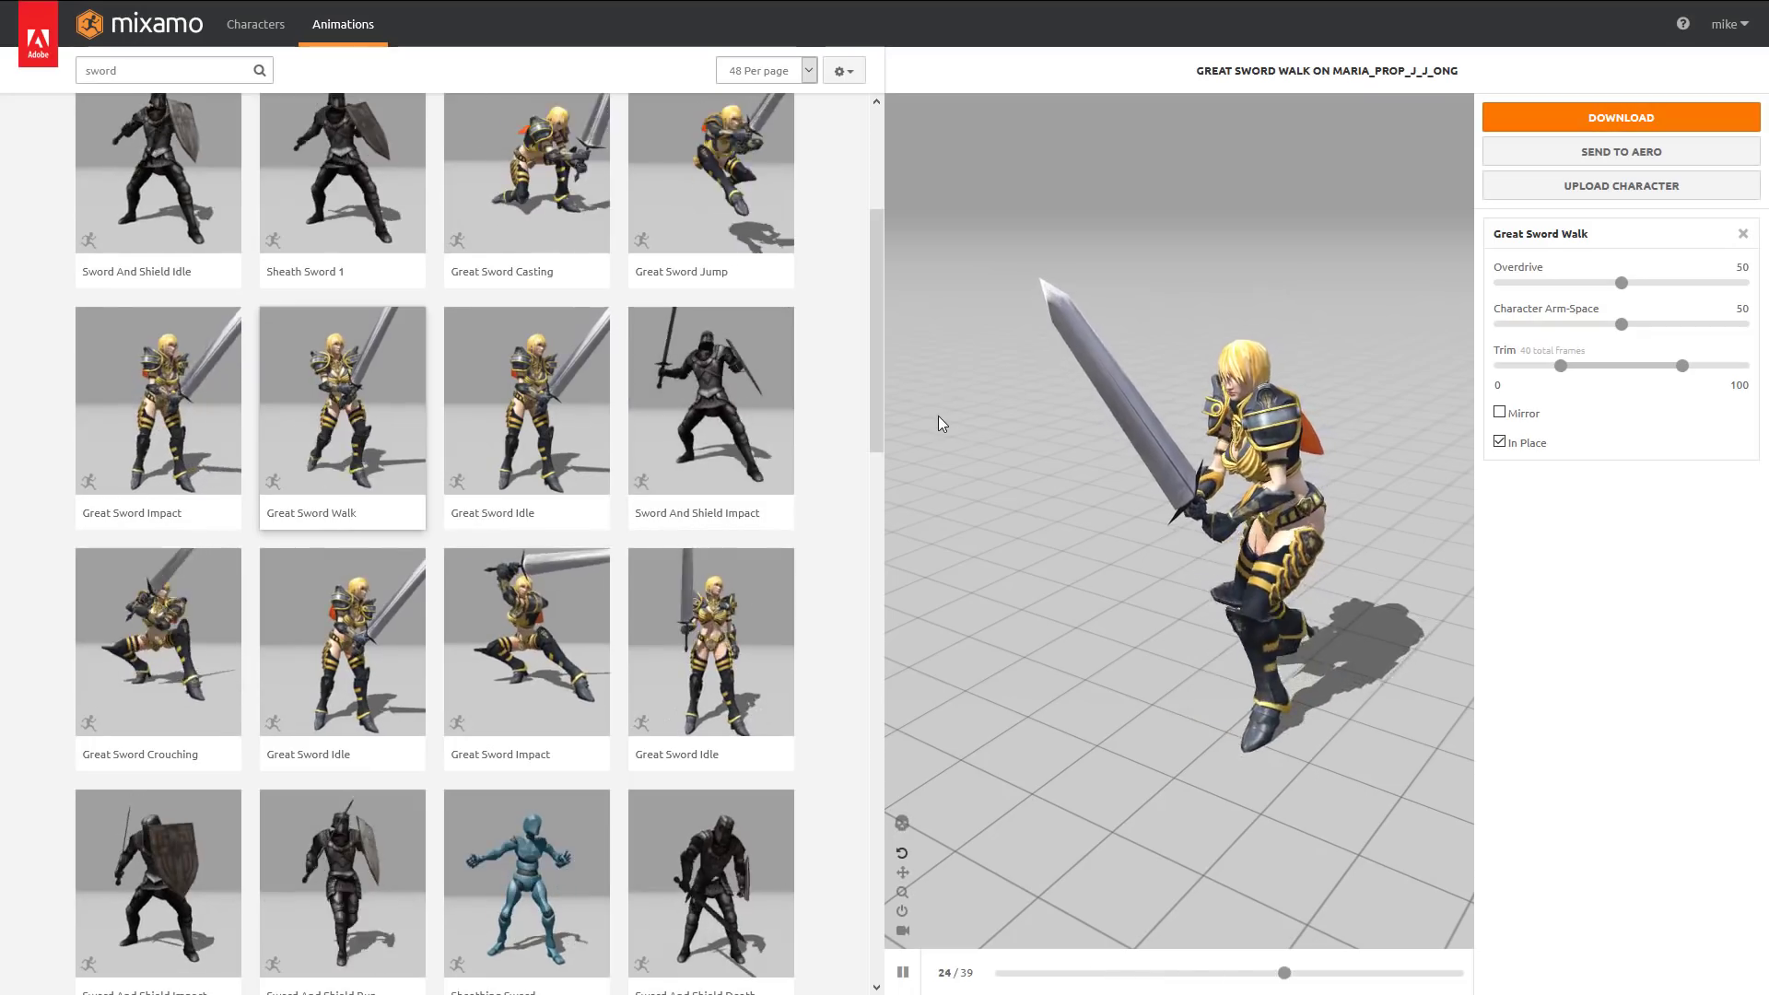
Step: In File Explorer, find Great Sword Walk.fbx and maria_prop_j_j_ong.fbx in Dropbox's Temp folder
key(alt+Tab)
key(alt+Tab)
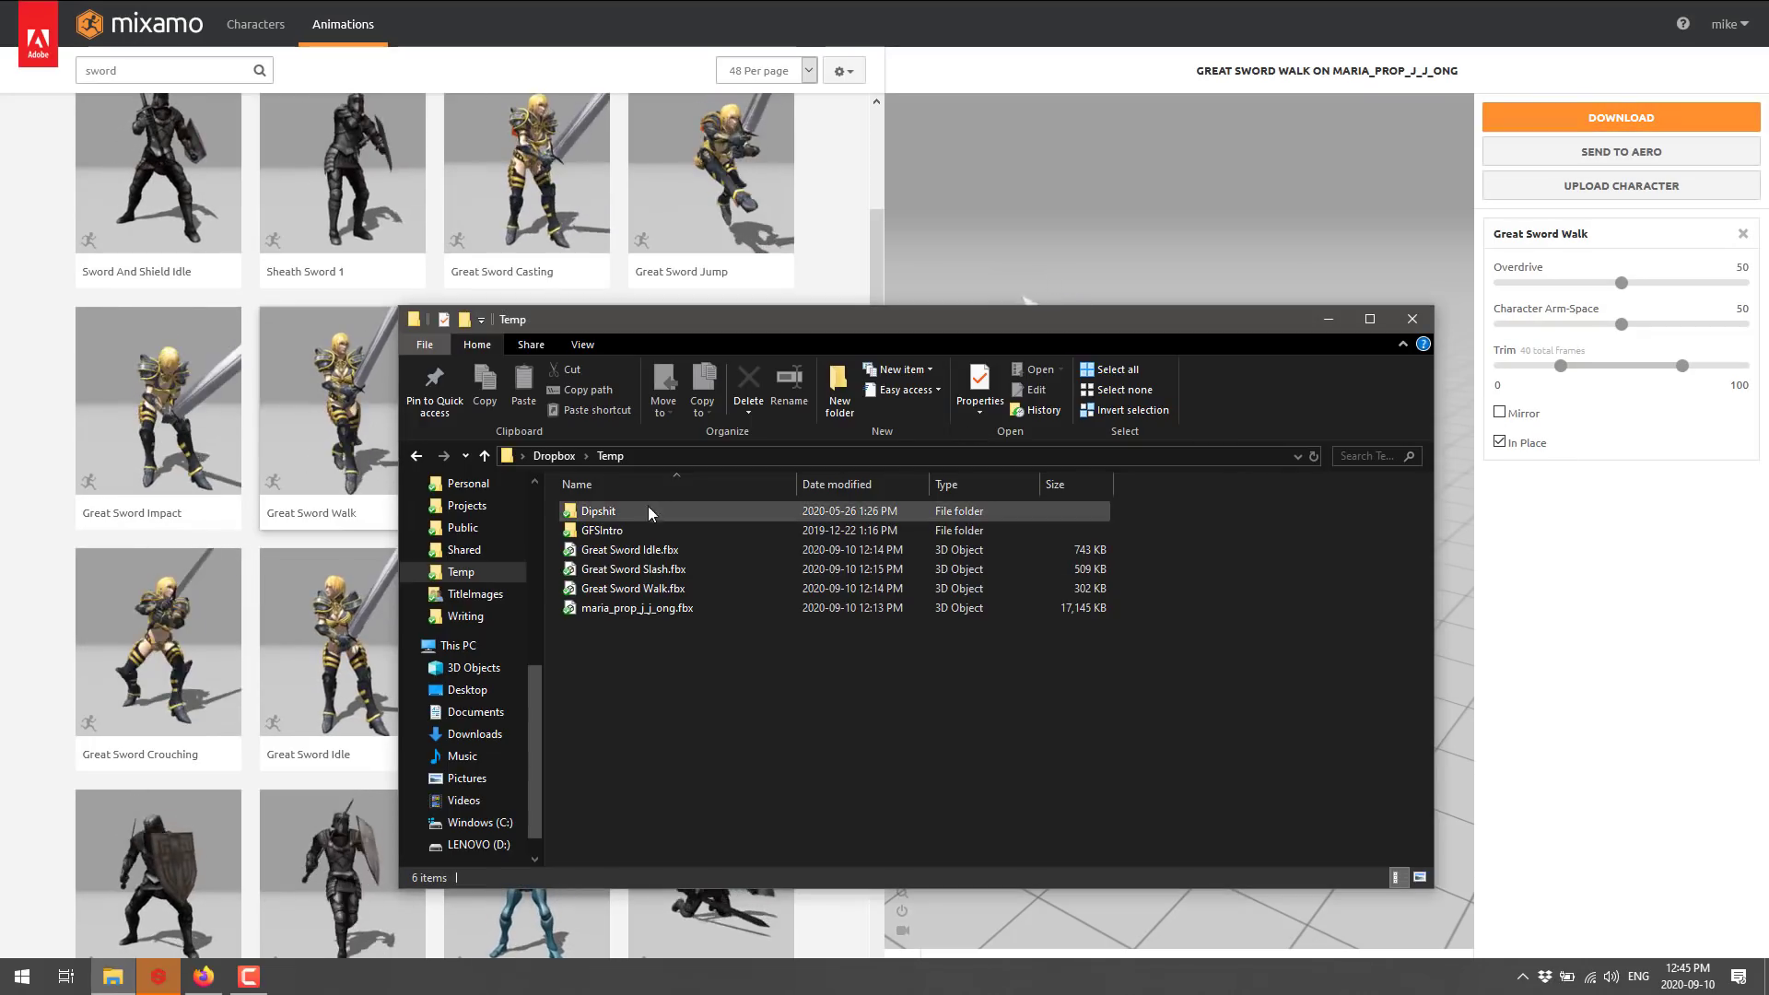
click(975, 592)
click(975, 609)
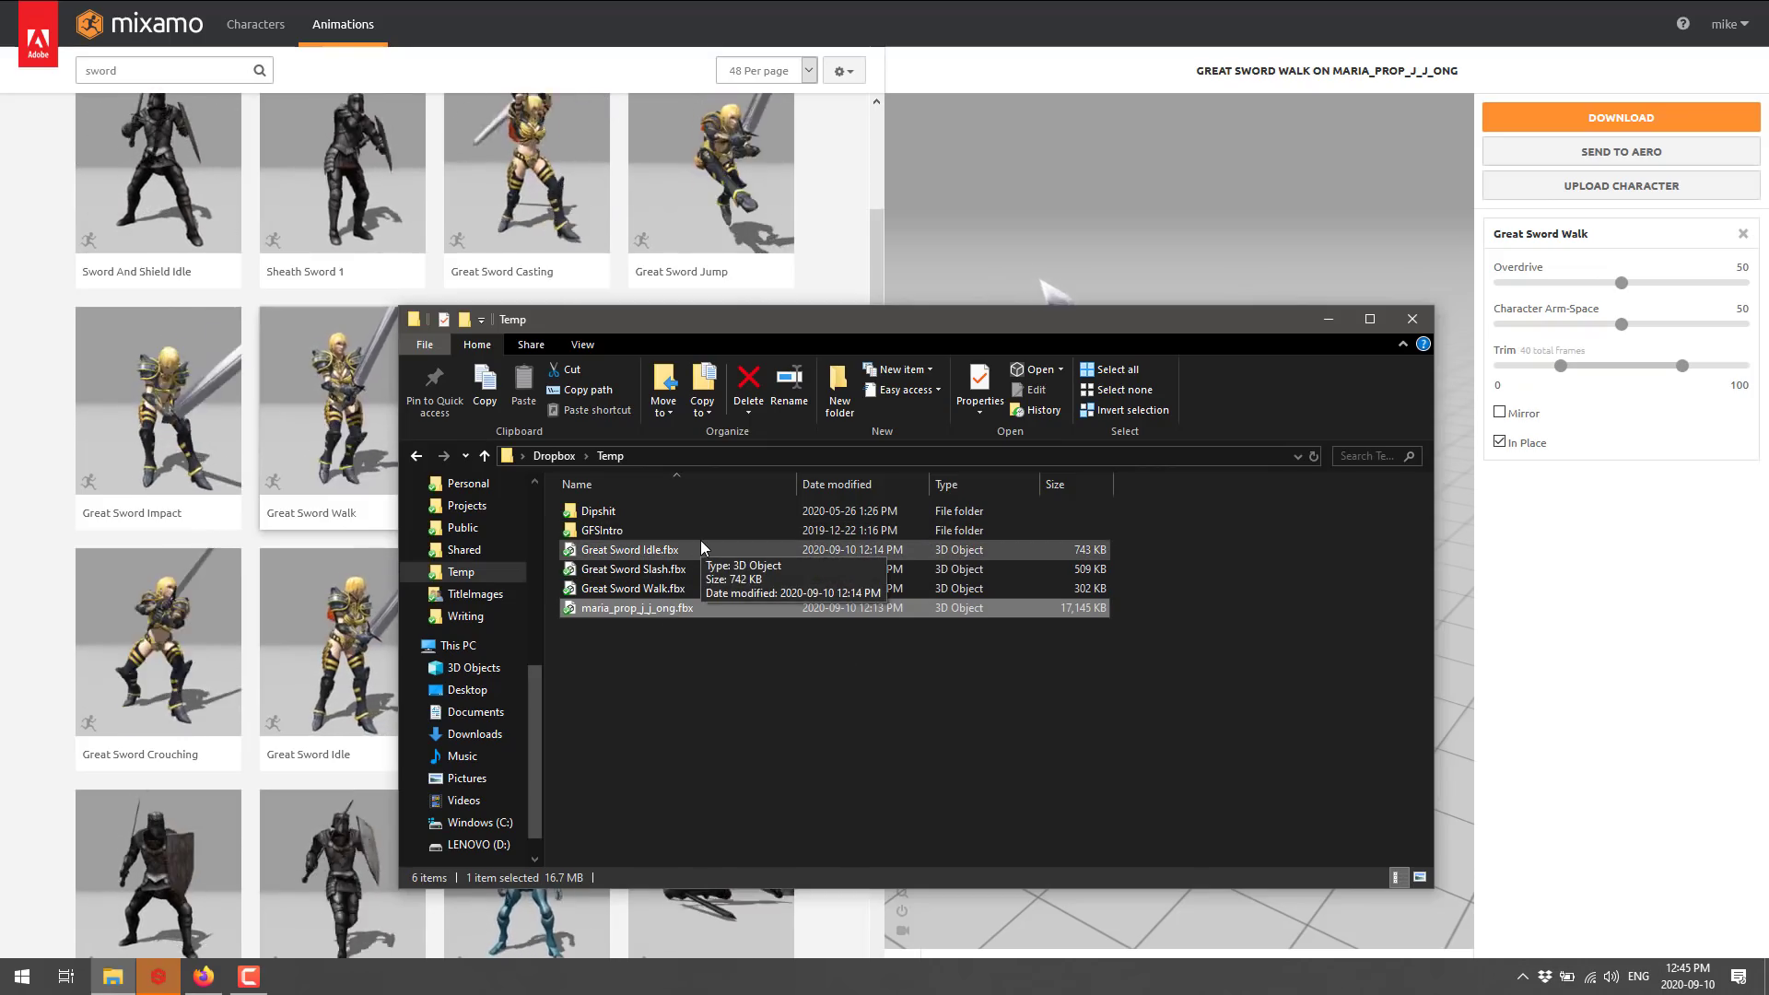
Step: Return to Mixamo and scroll further through the sword animation grid
click(61, 381)
scroll(63, 378, down, 15)
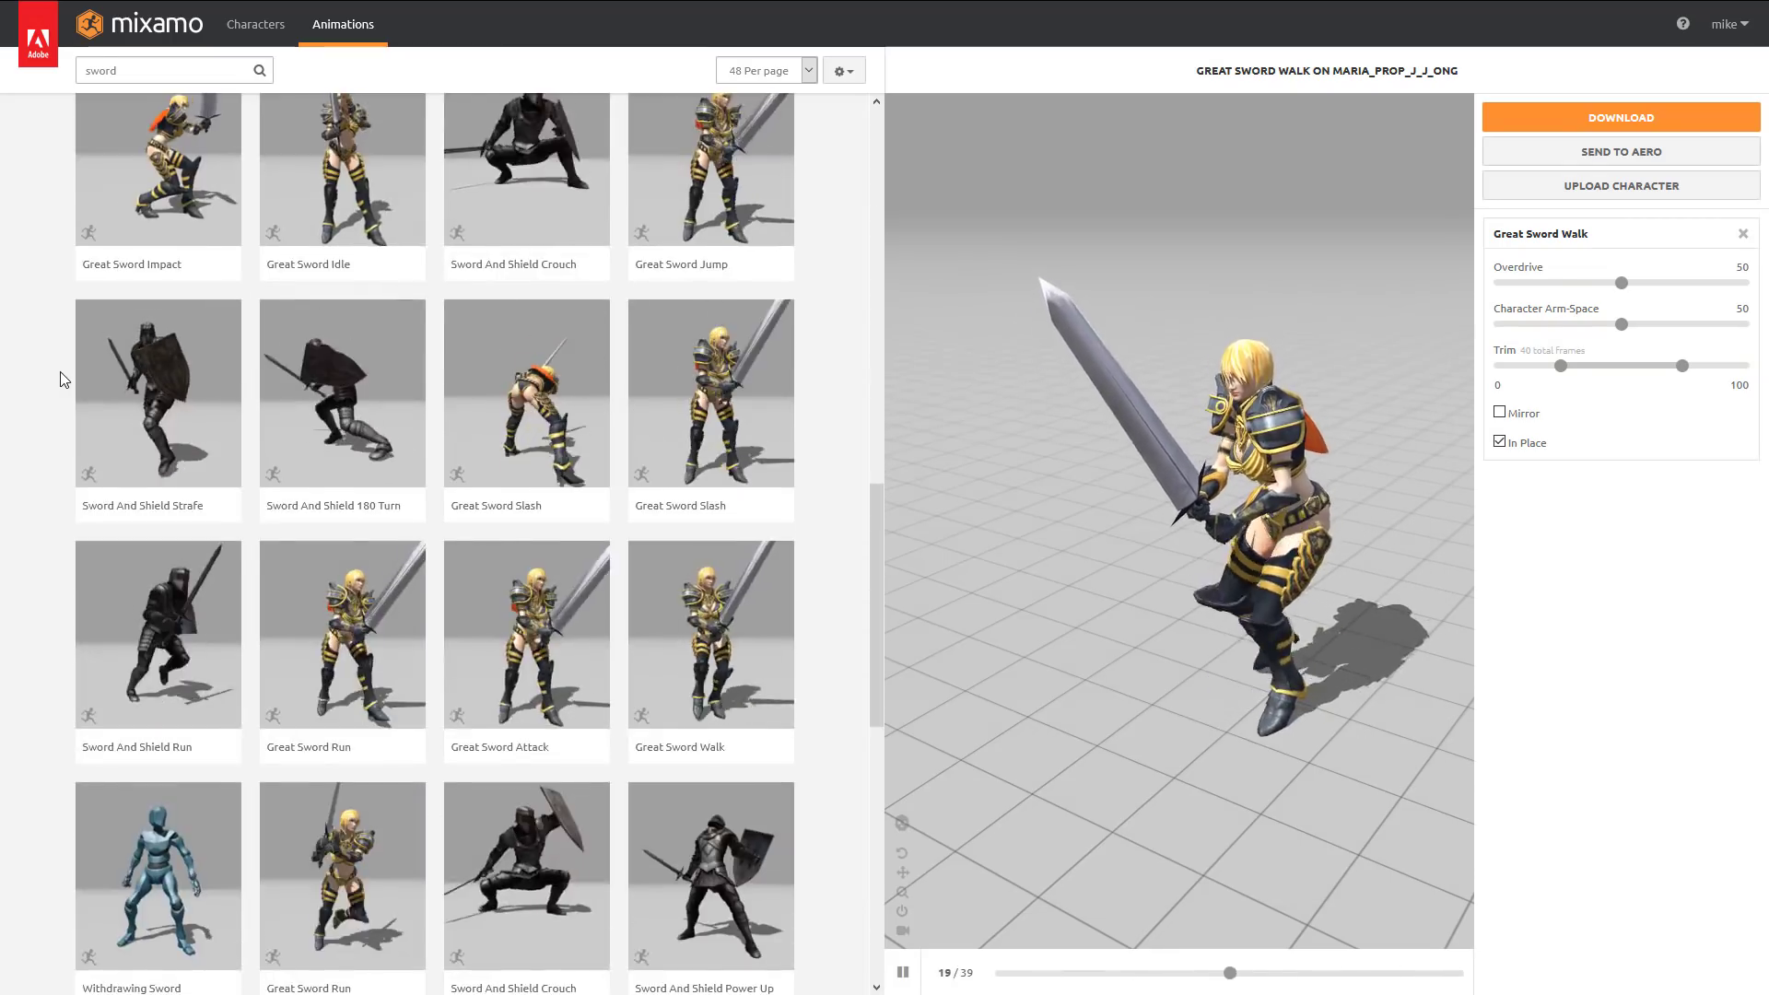
scroll(65, 373, down, 4)
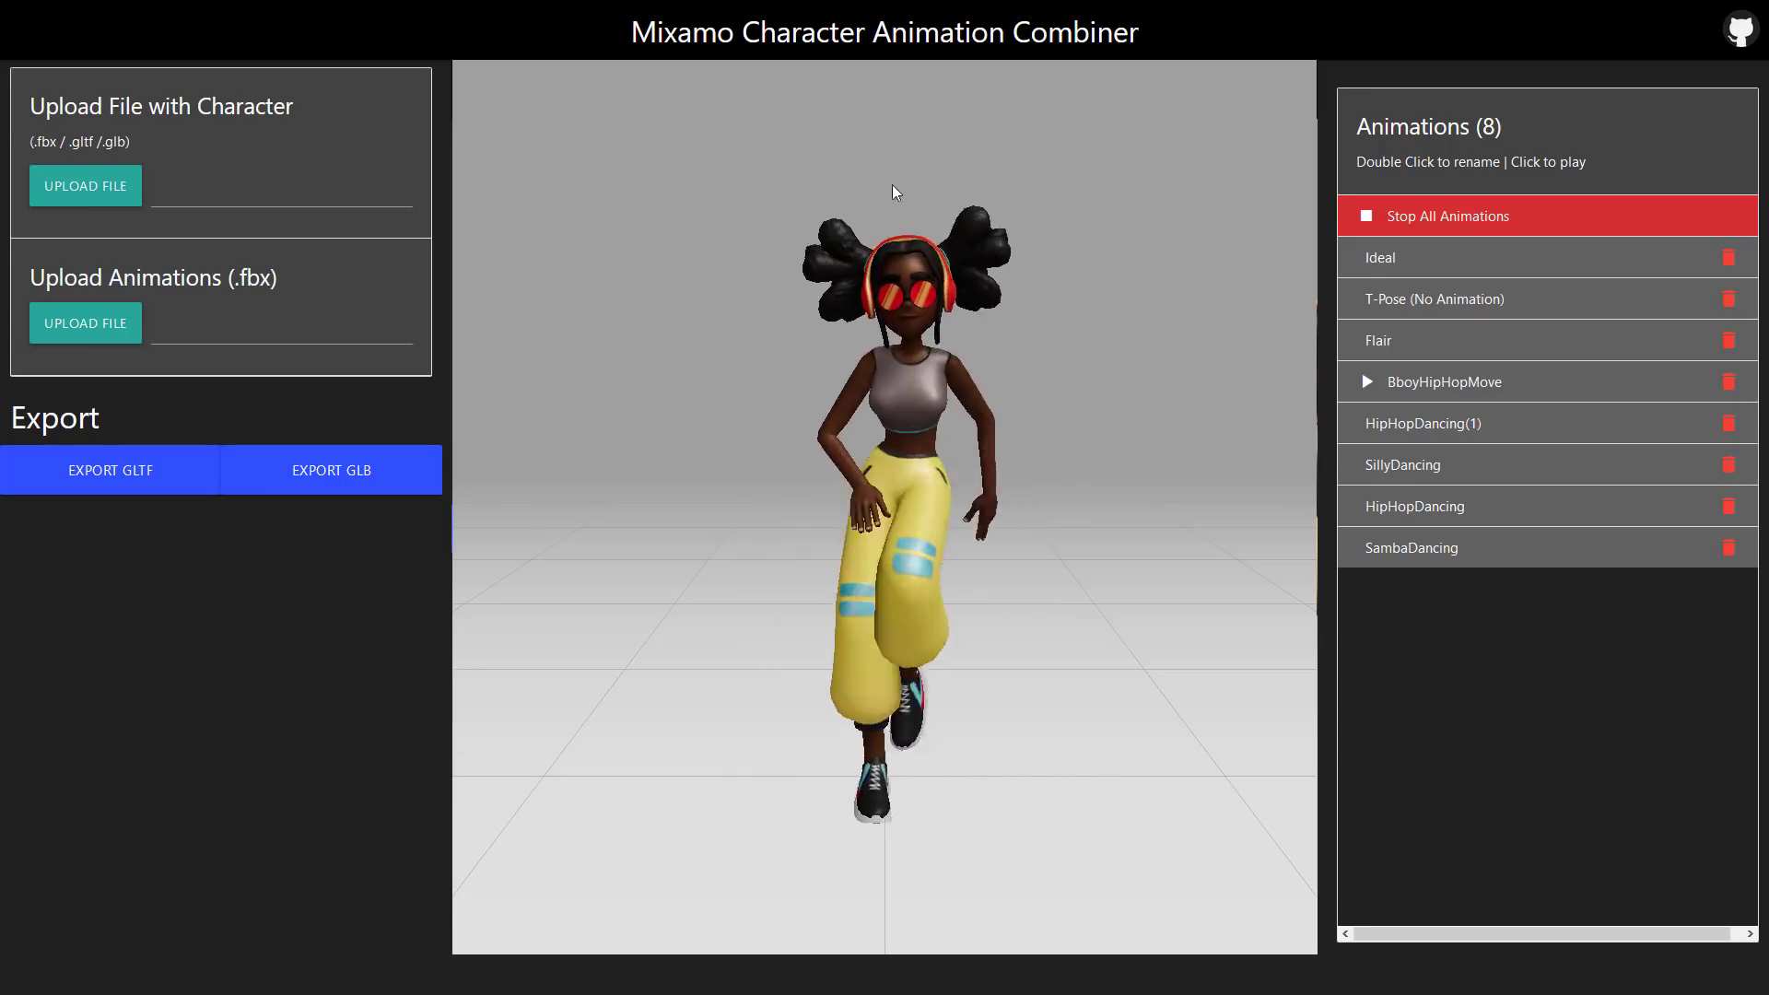
mouse_move(612, 4)
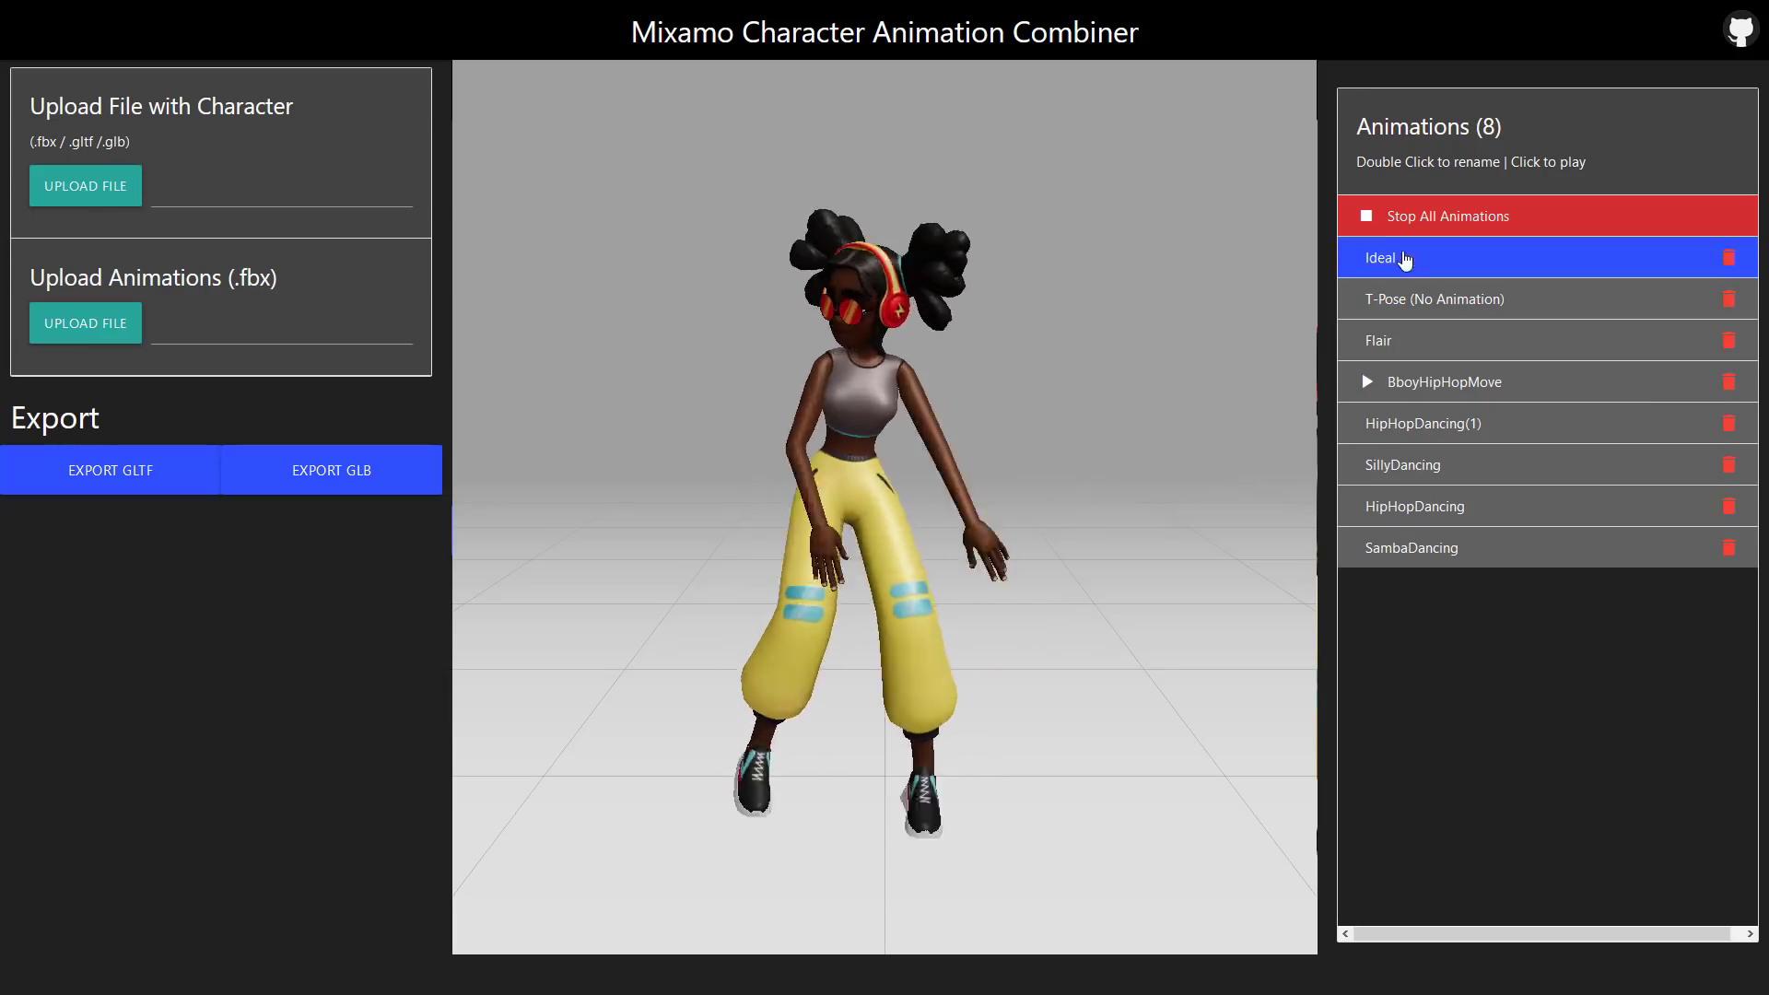
click(1366, 220)
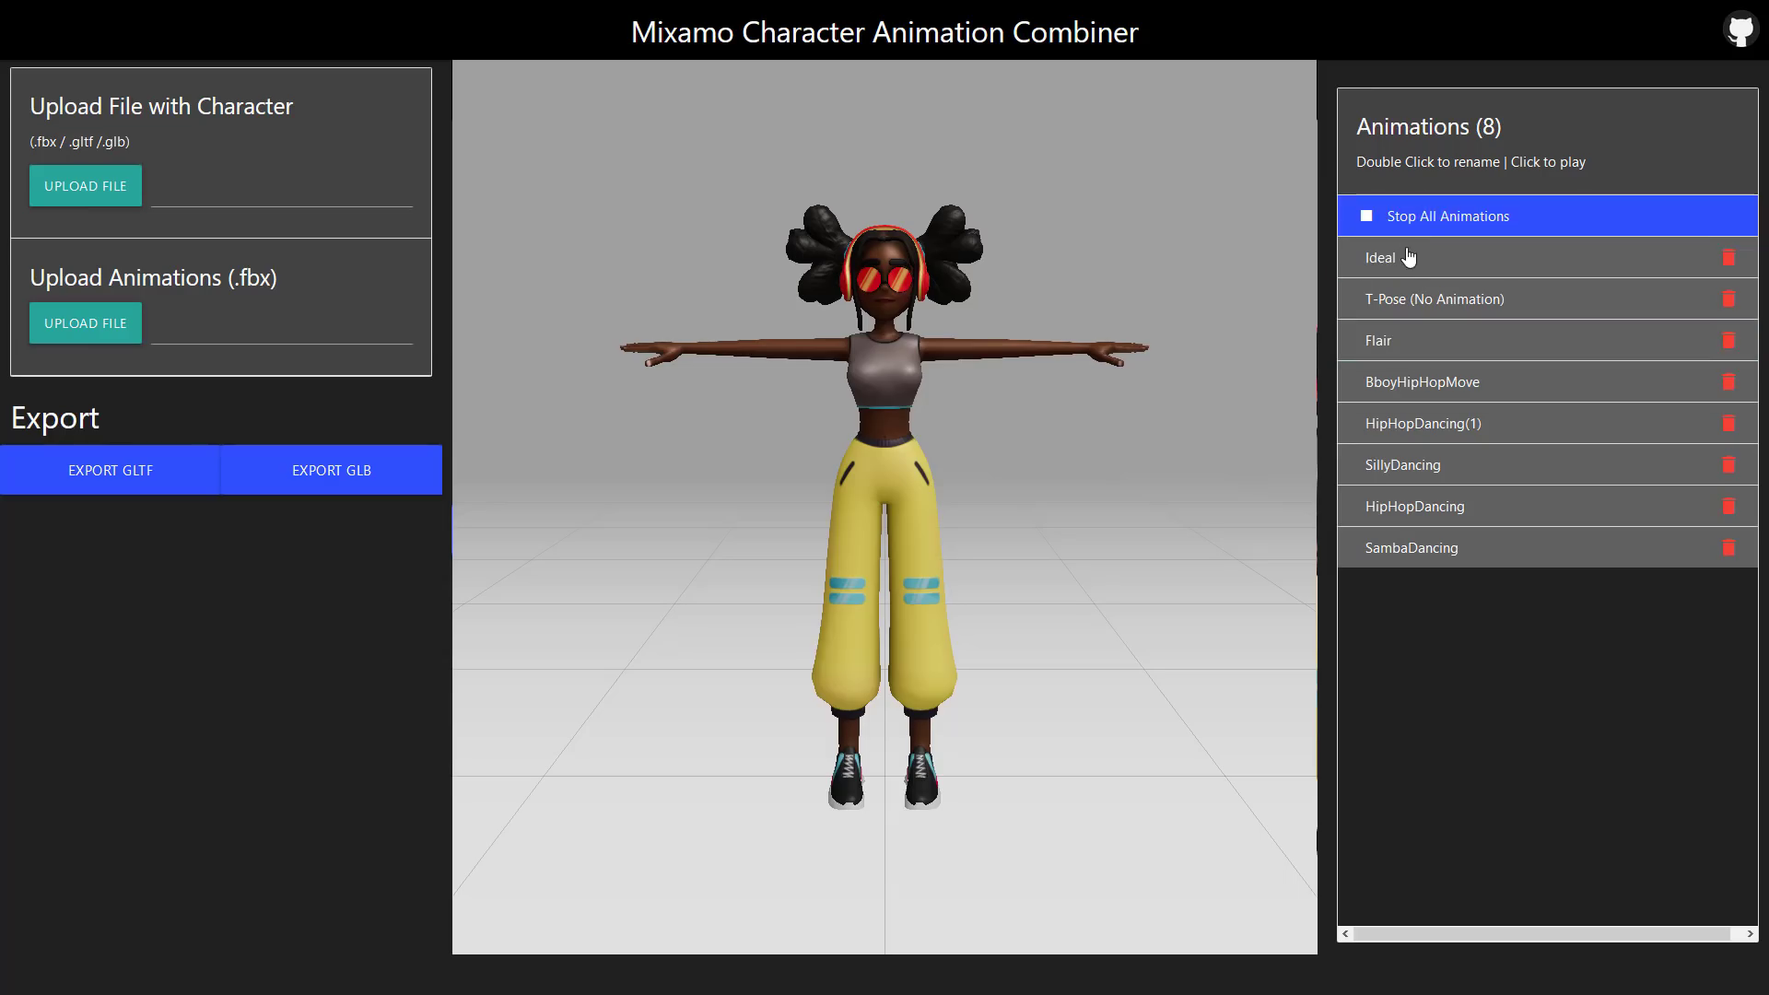
click(1405, 339)
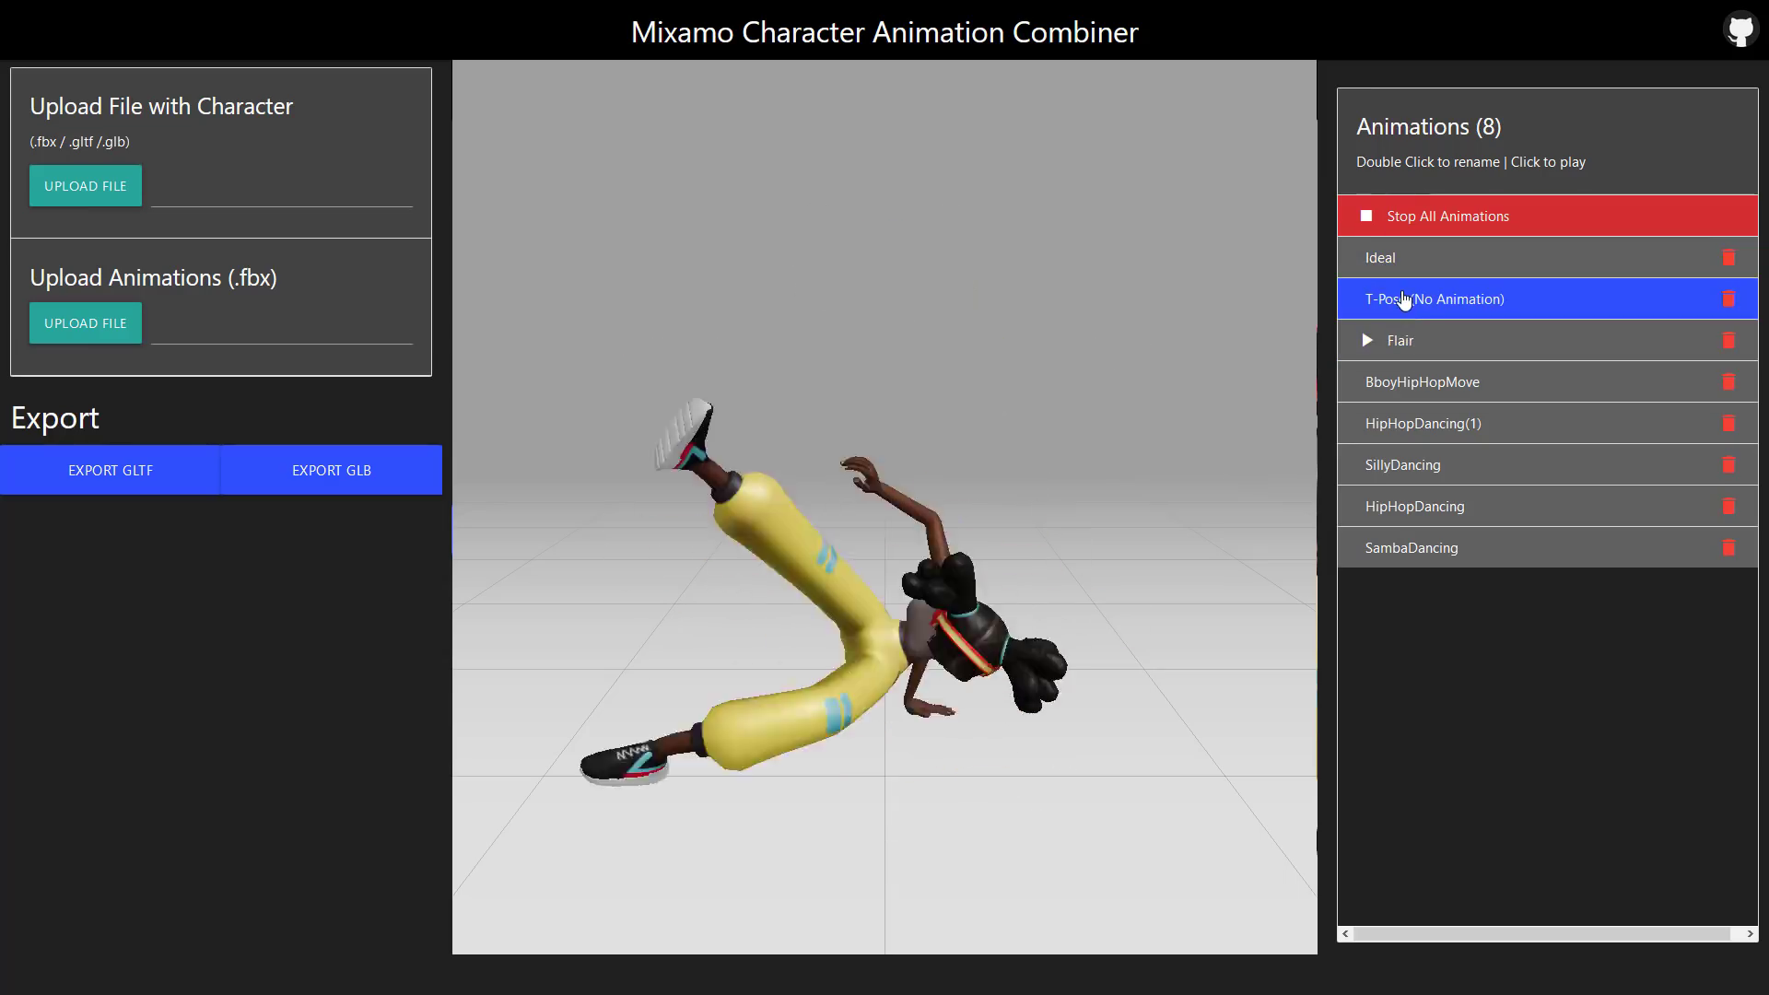
click(1401, 298)
click(1407, 384)
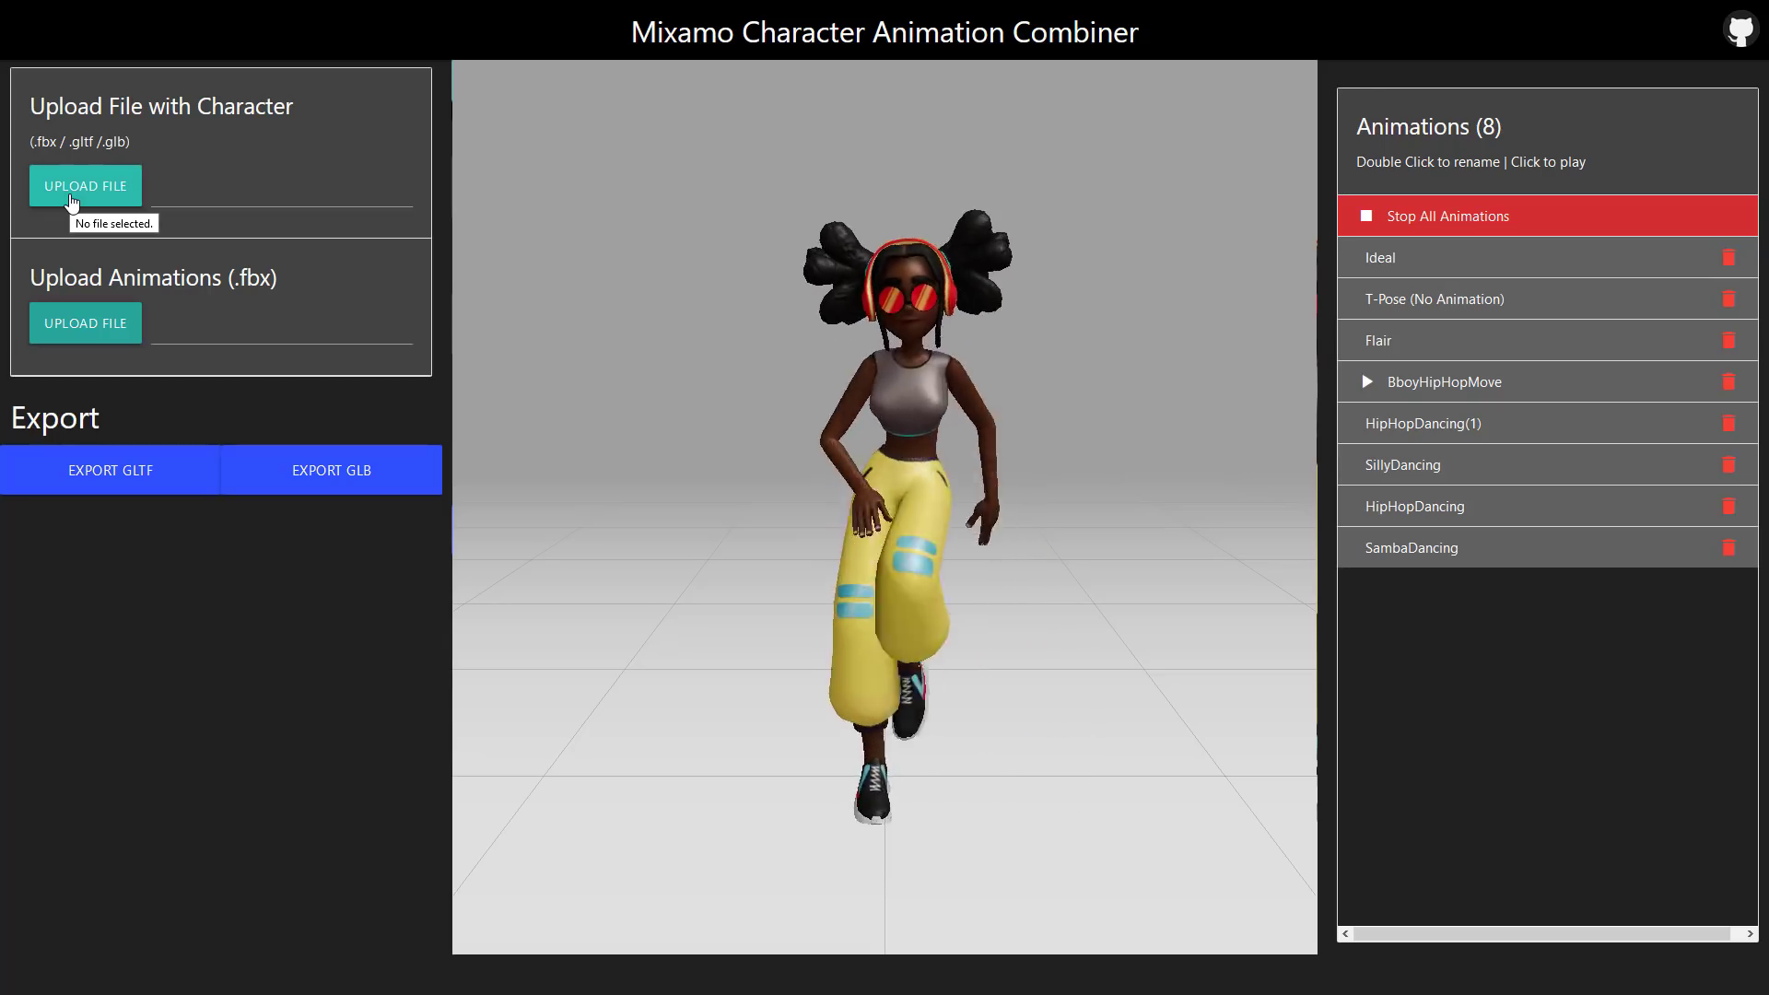
Step: Upload maria_prop_j_j_ong.fbx from Dropbox Temp as the character and inspect it in the viewport
click(72, 197)
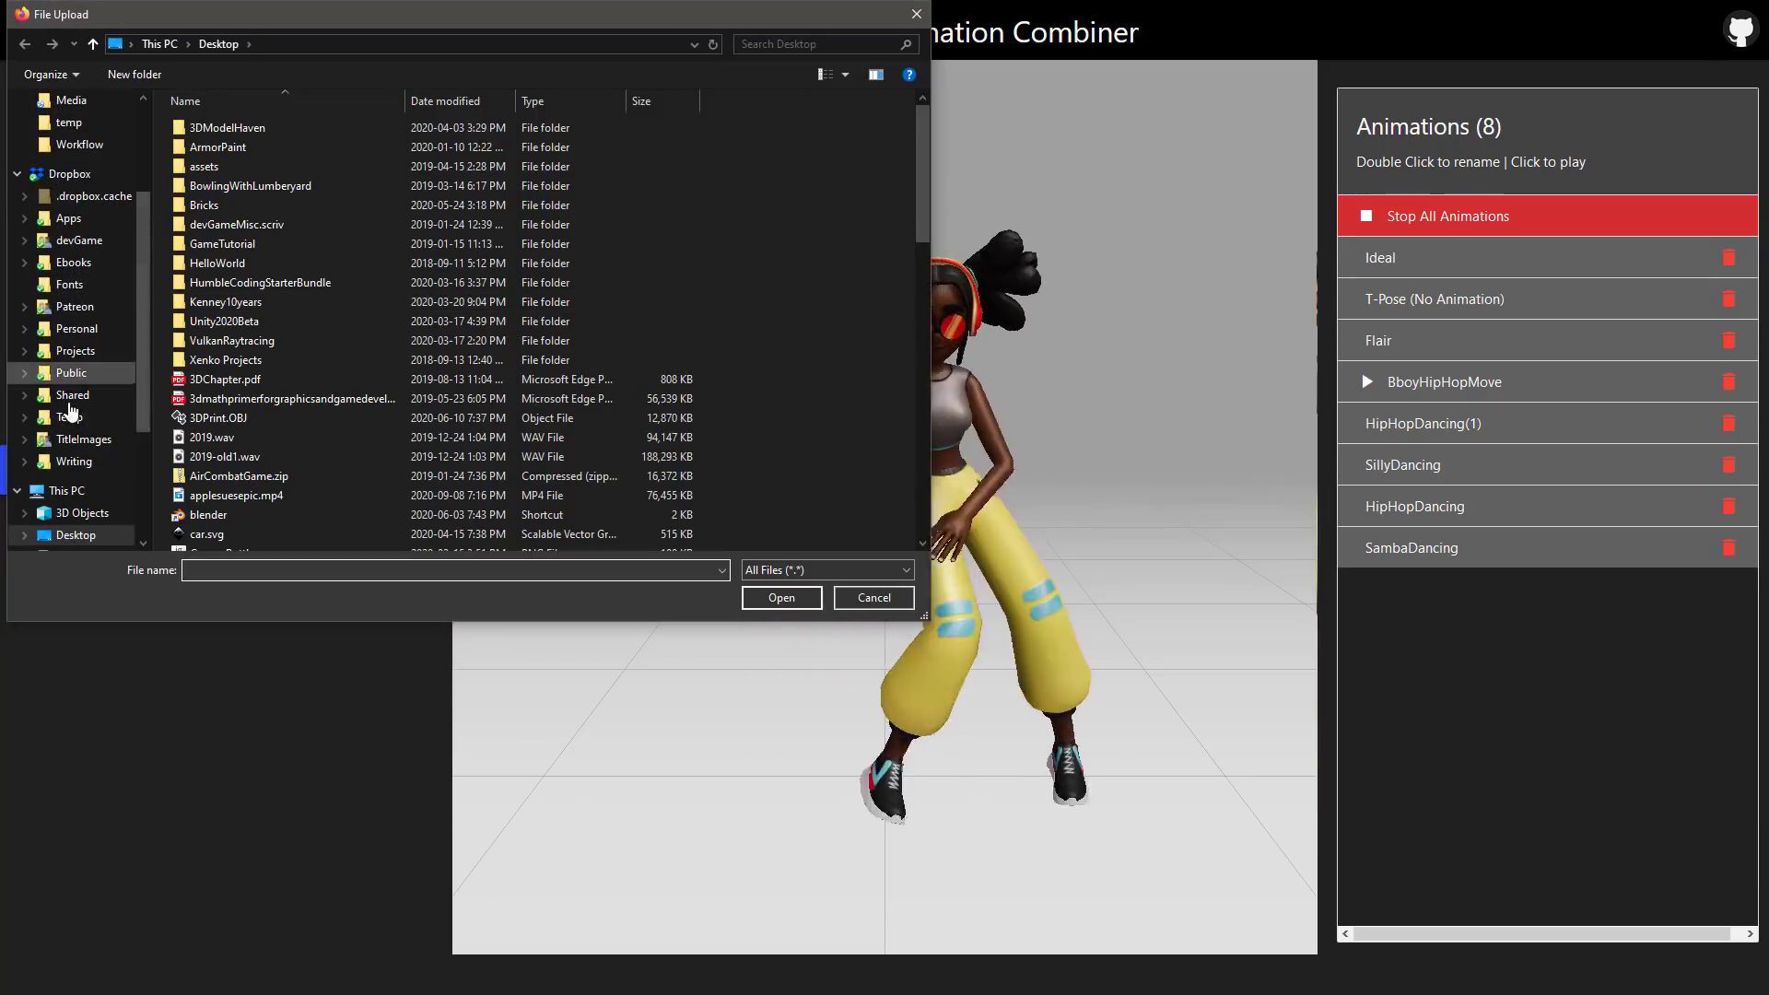
click(69, 417)
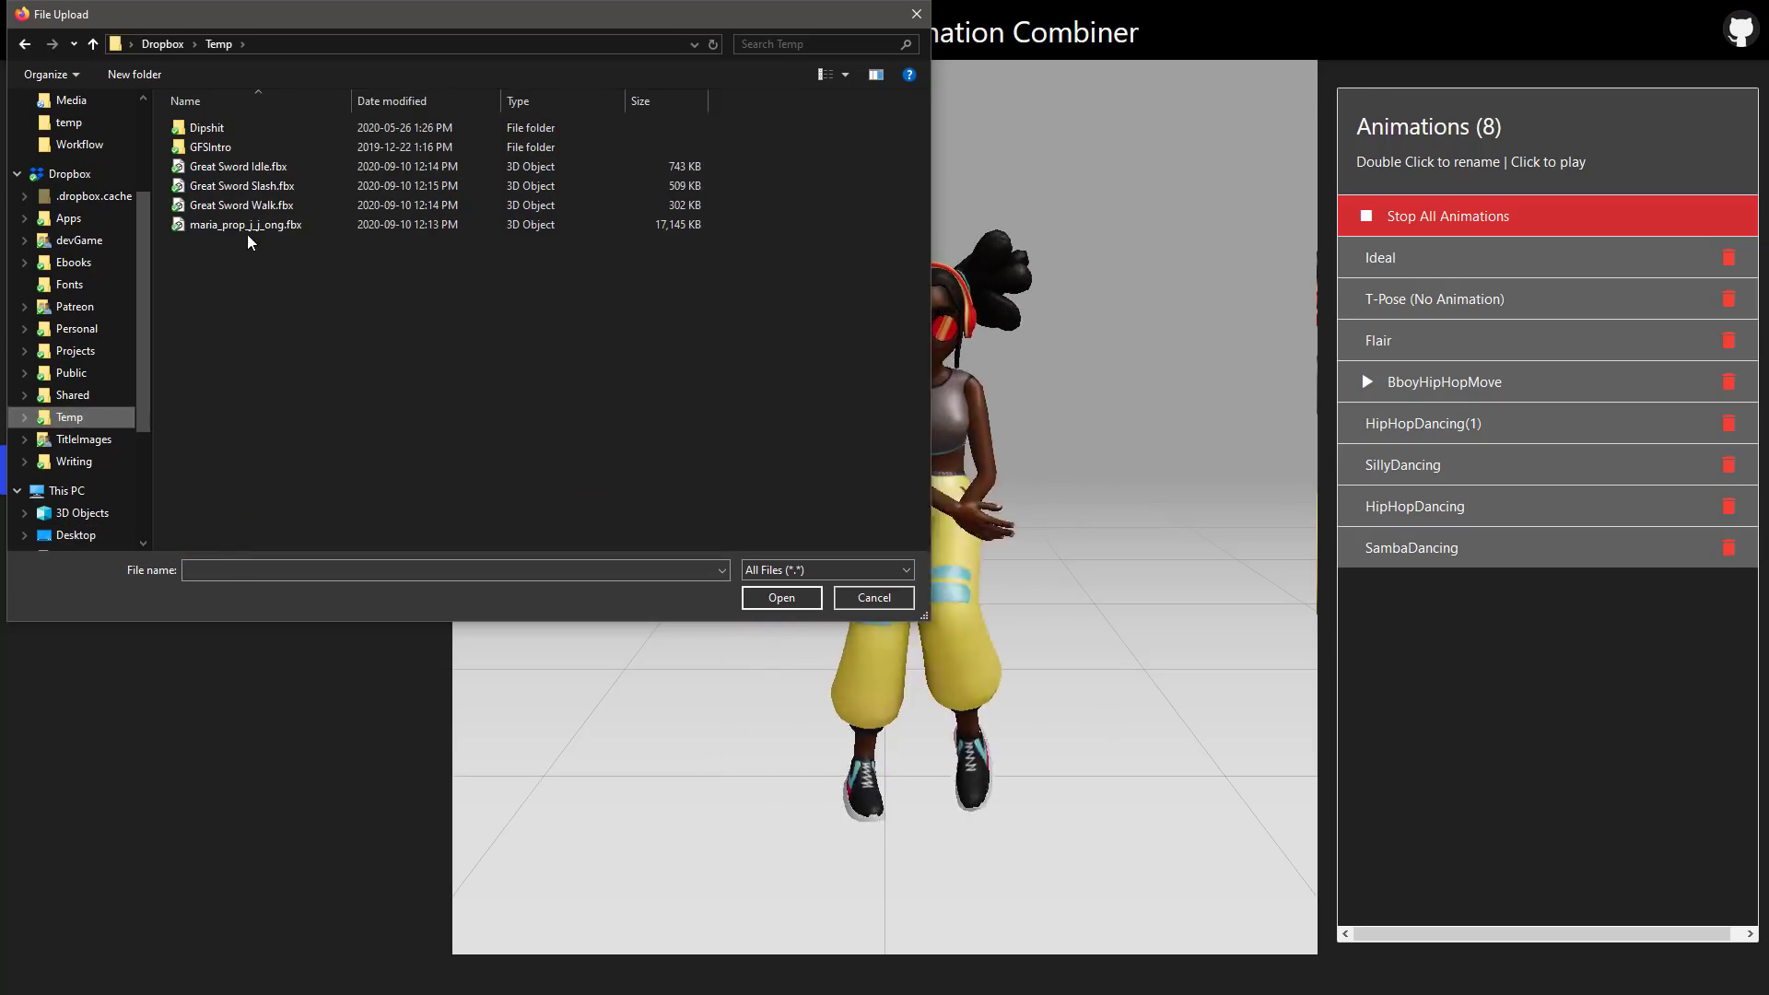
double_click(258, 226)
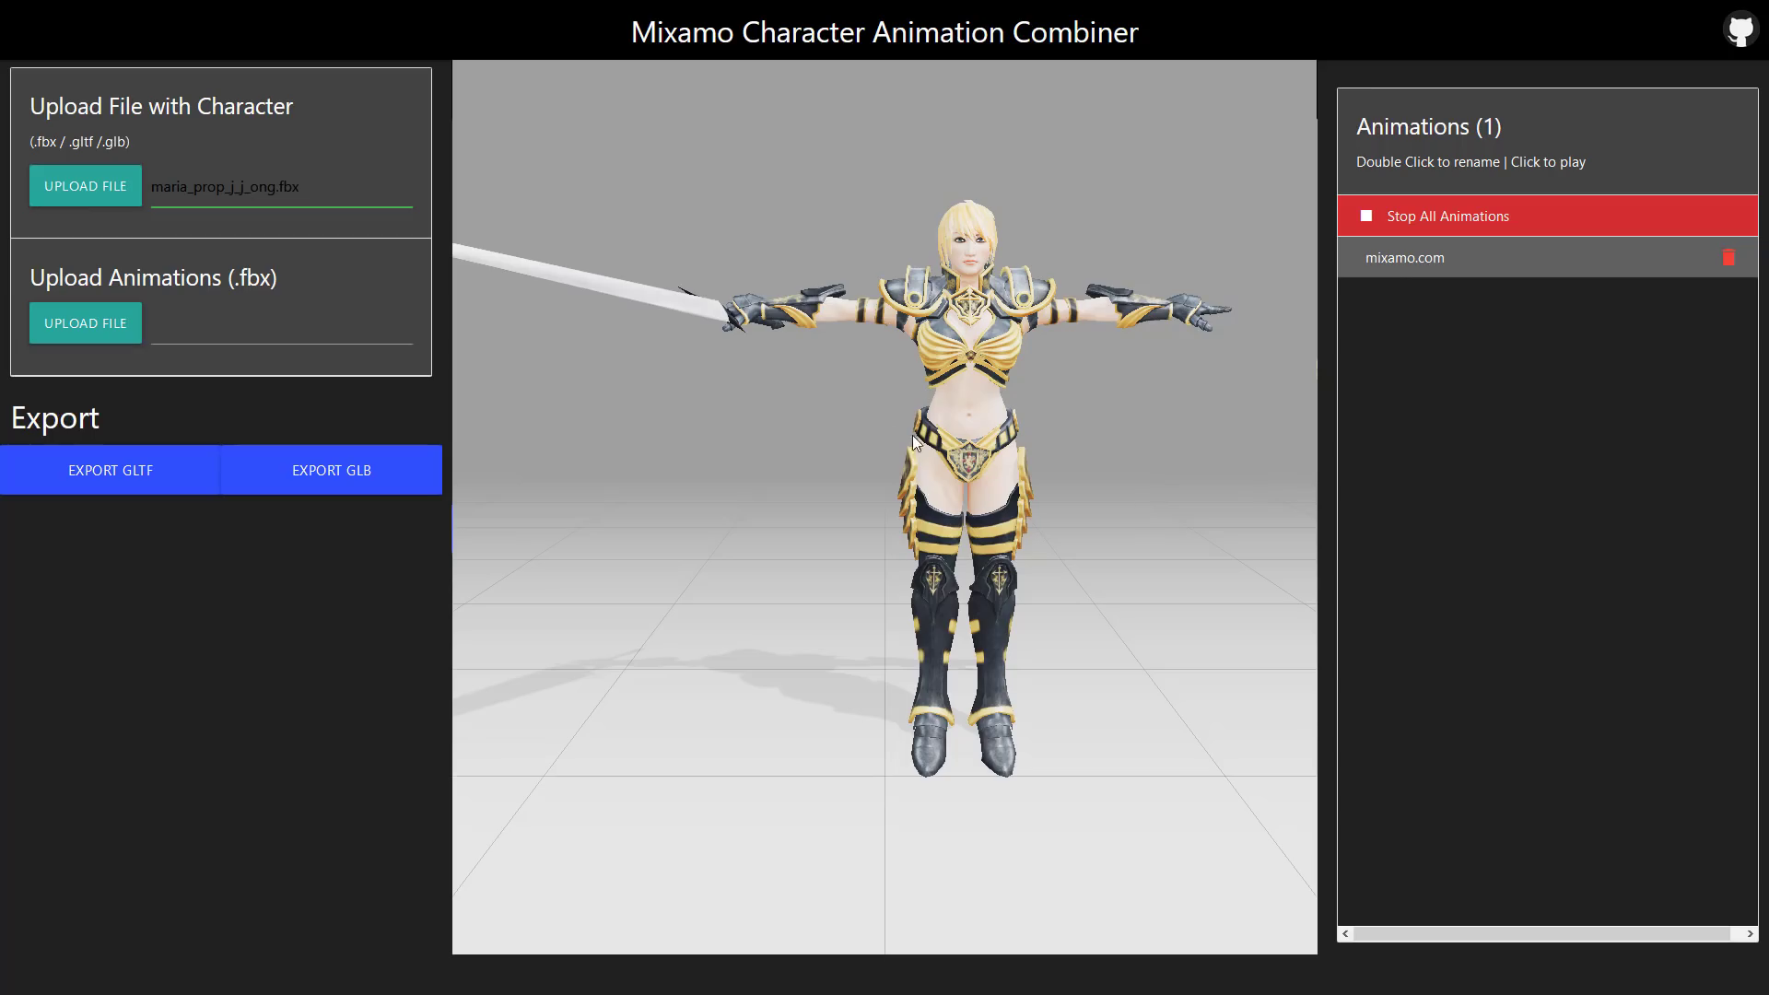
drag(912, 435, 936, 502)
scroll(958, 433, down, 5)
scroll(980, 419, up, 8)
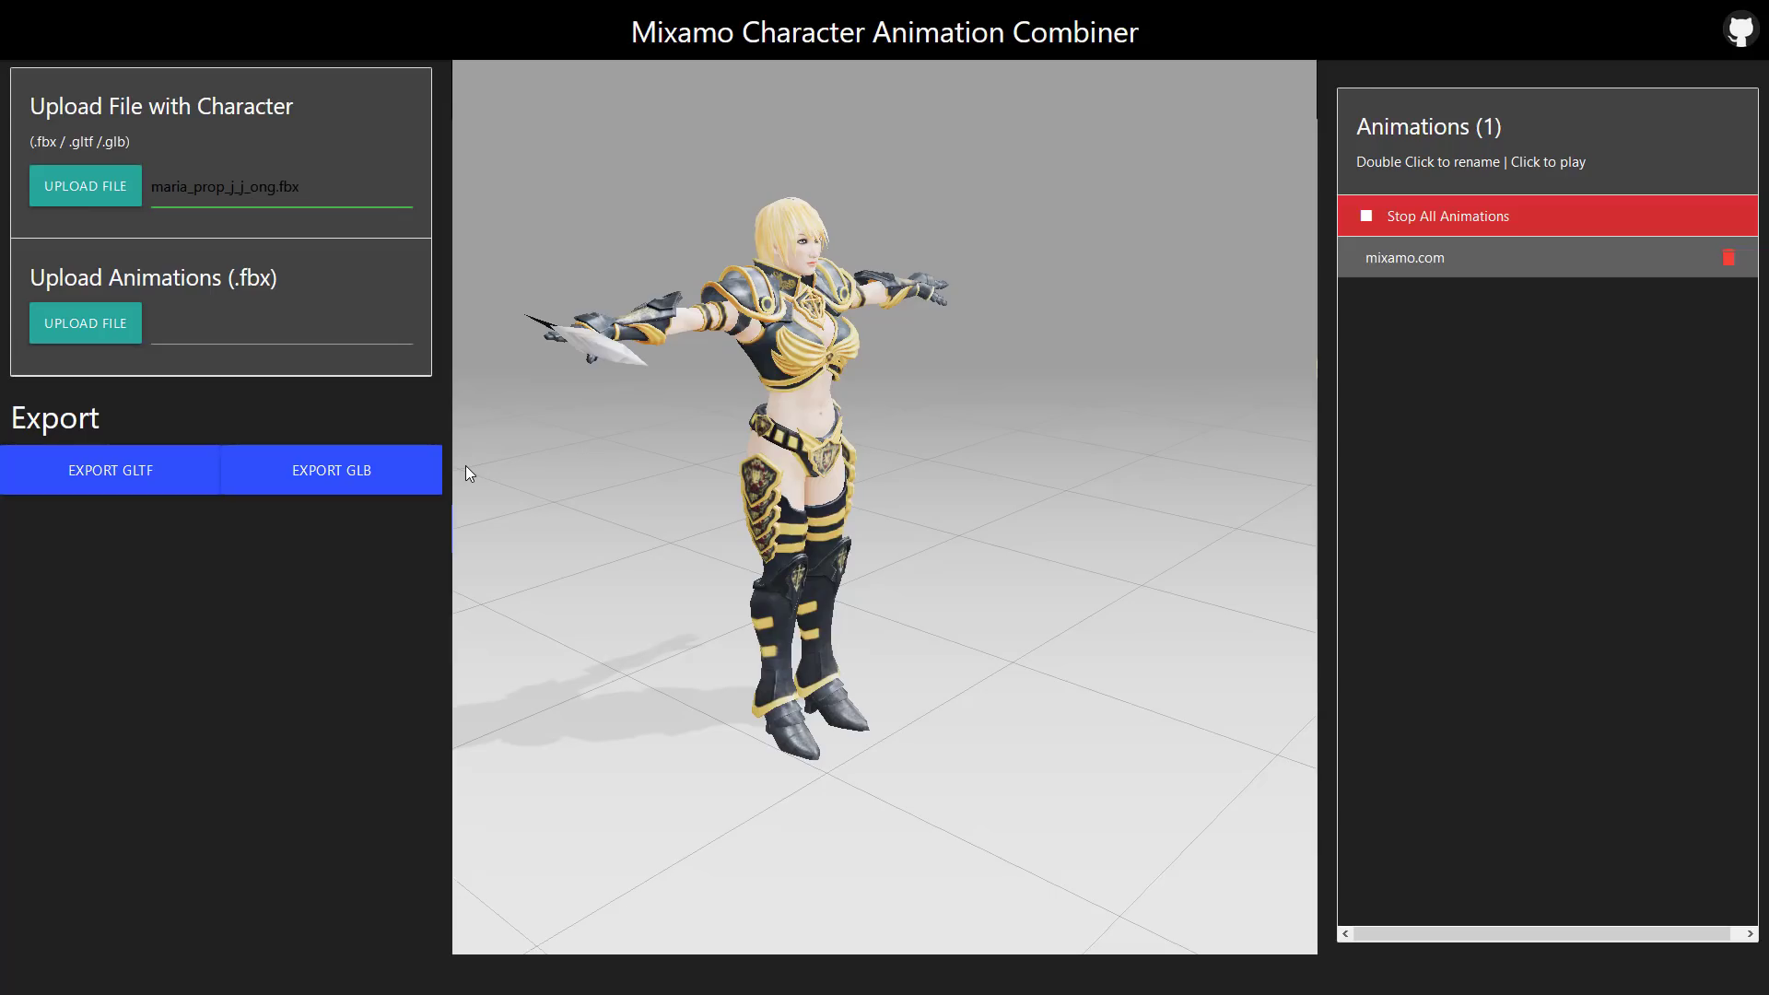
Step: Upload Great Sword Idle.fbx, Great Sword Slash.fbx and Great Sword Walk.fbx as animations
click(86, 323)
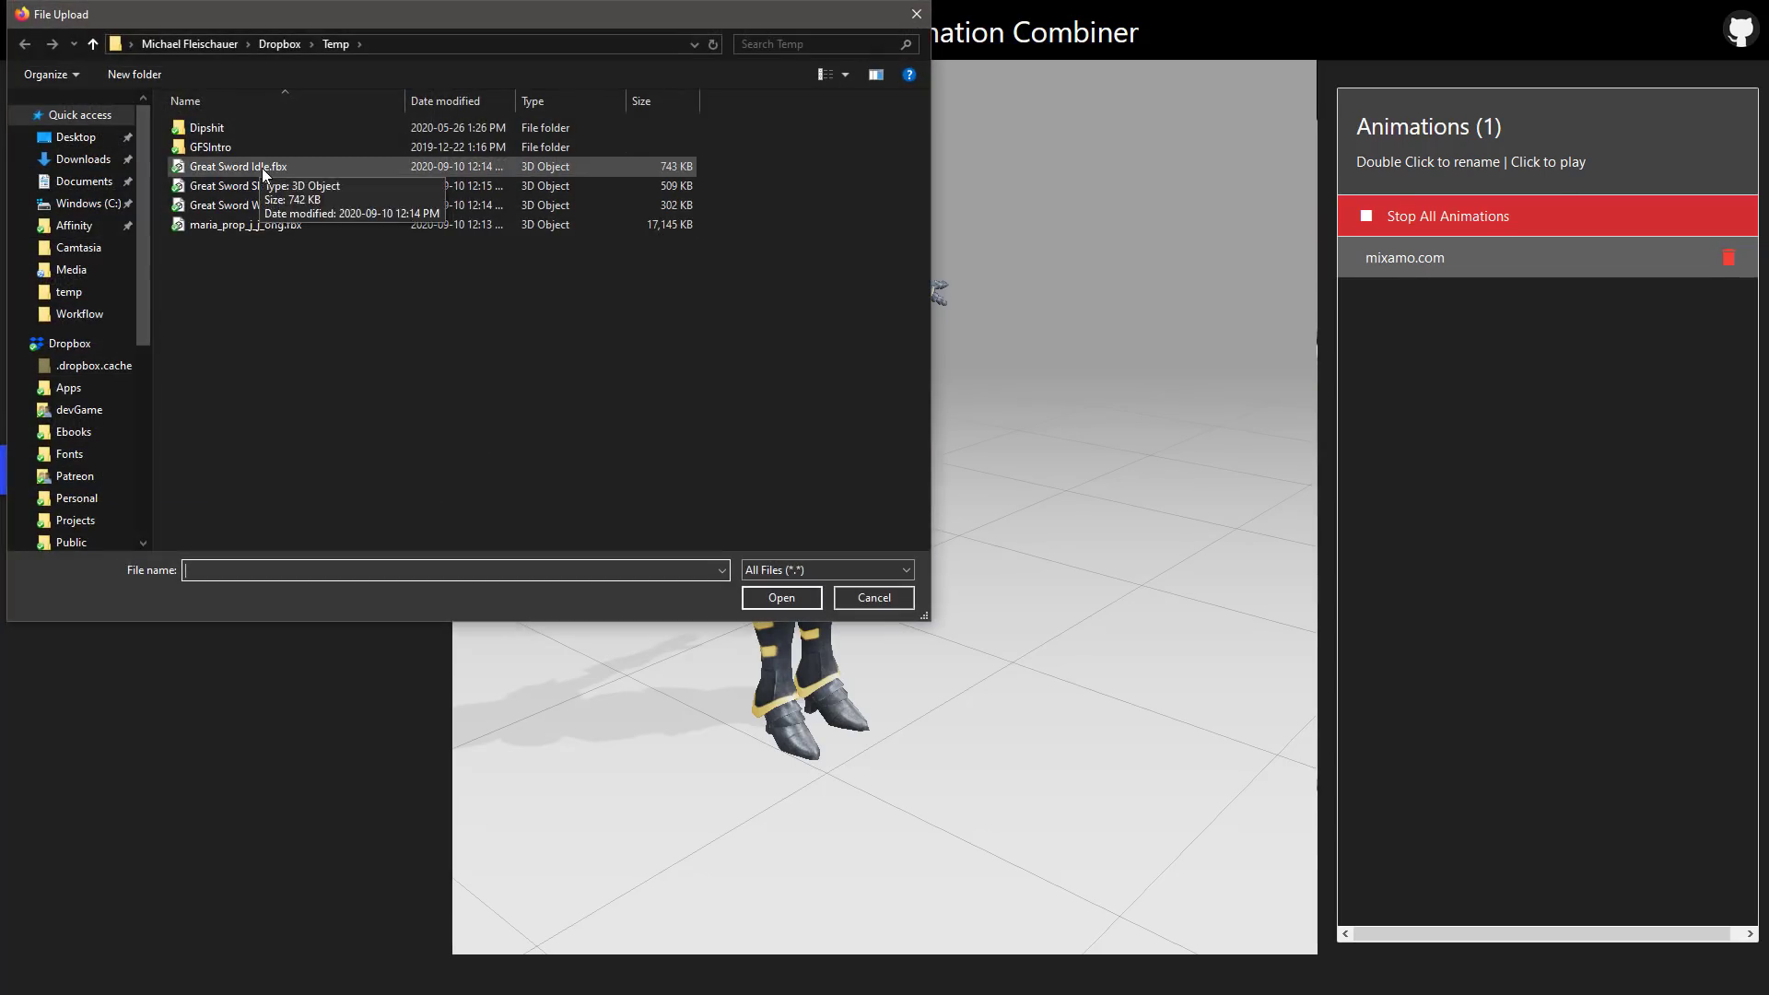
double_click(262, 168)
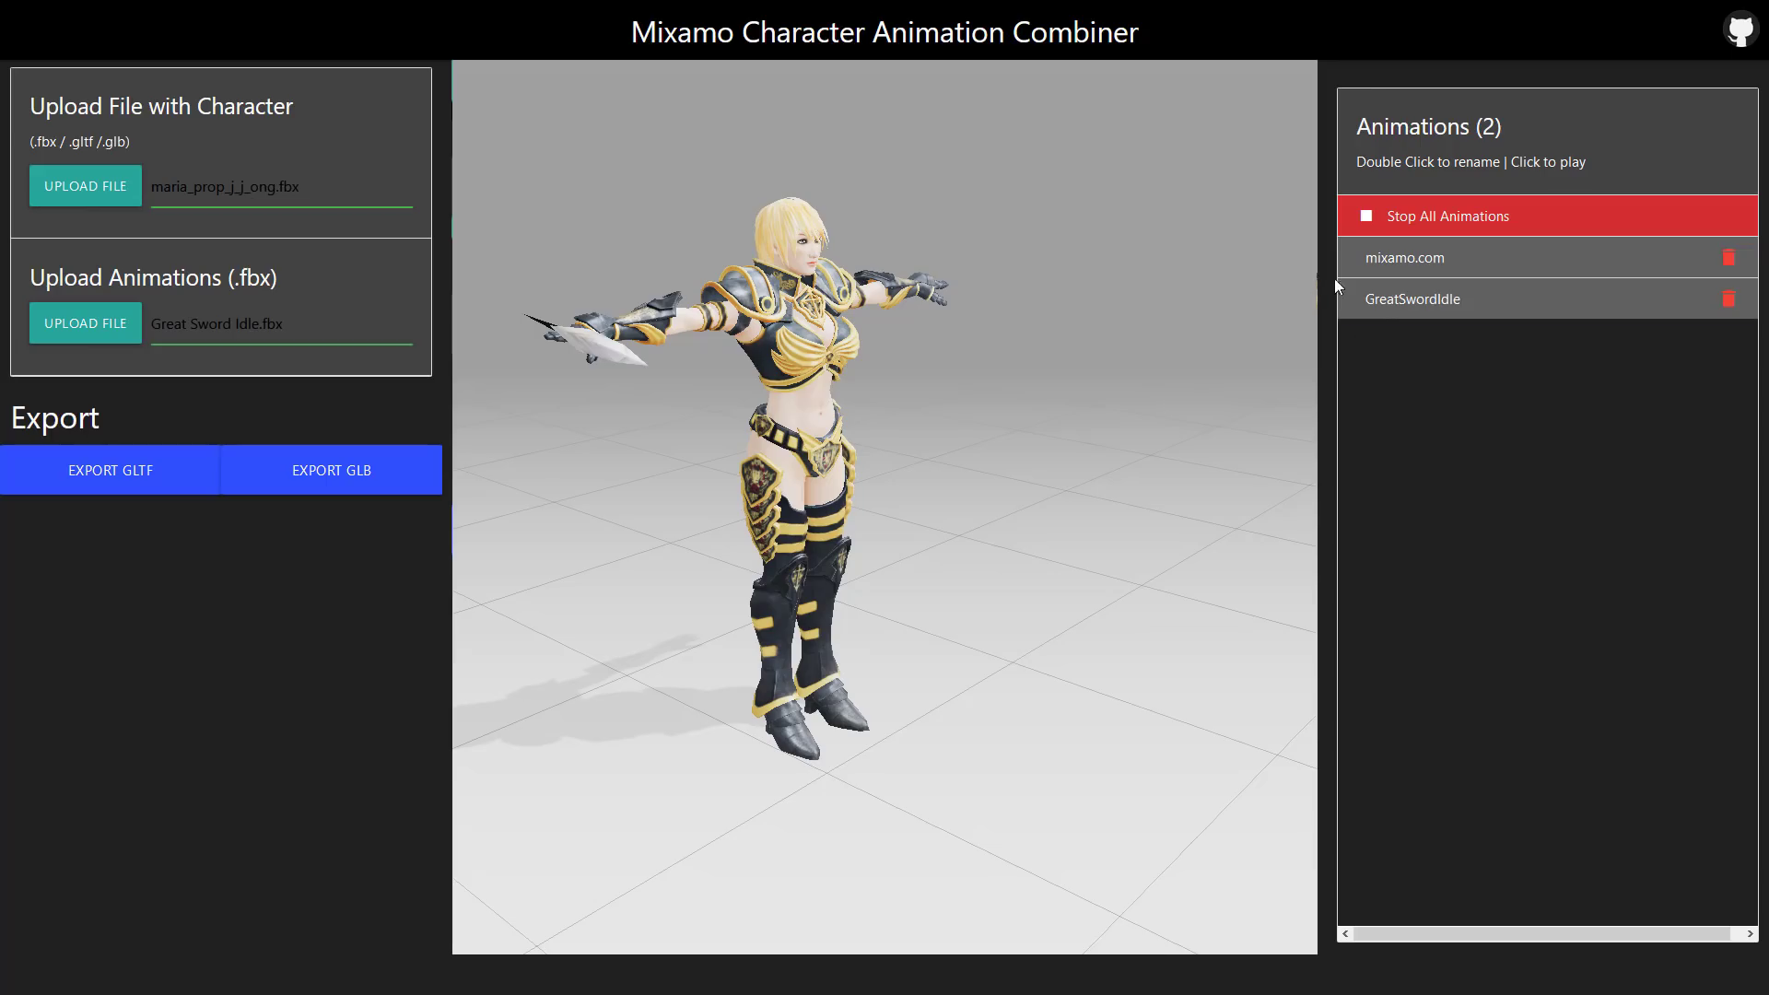
click(111, 322)
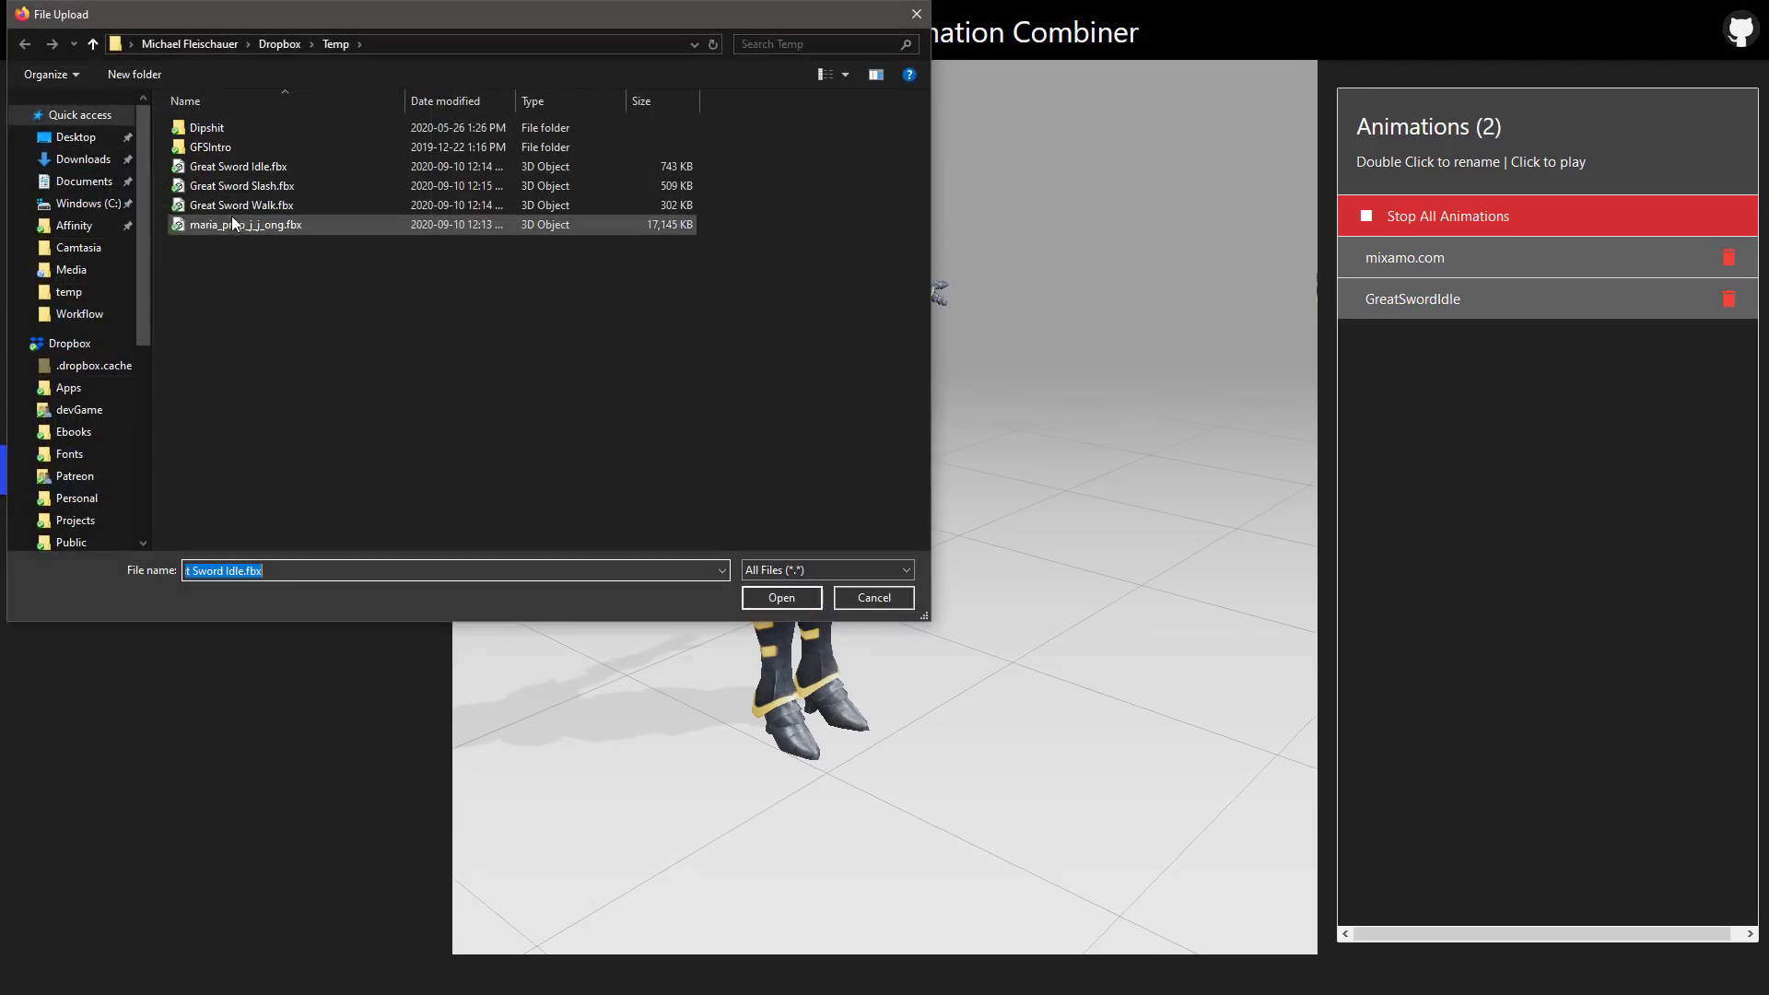
double_click(236, 191)
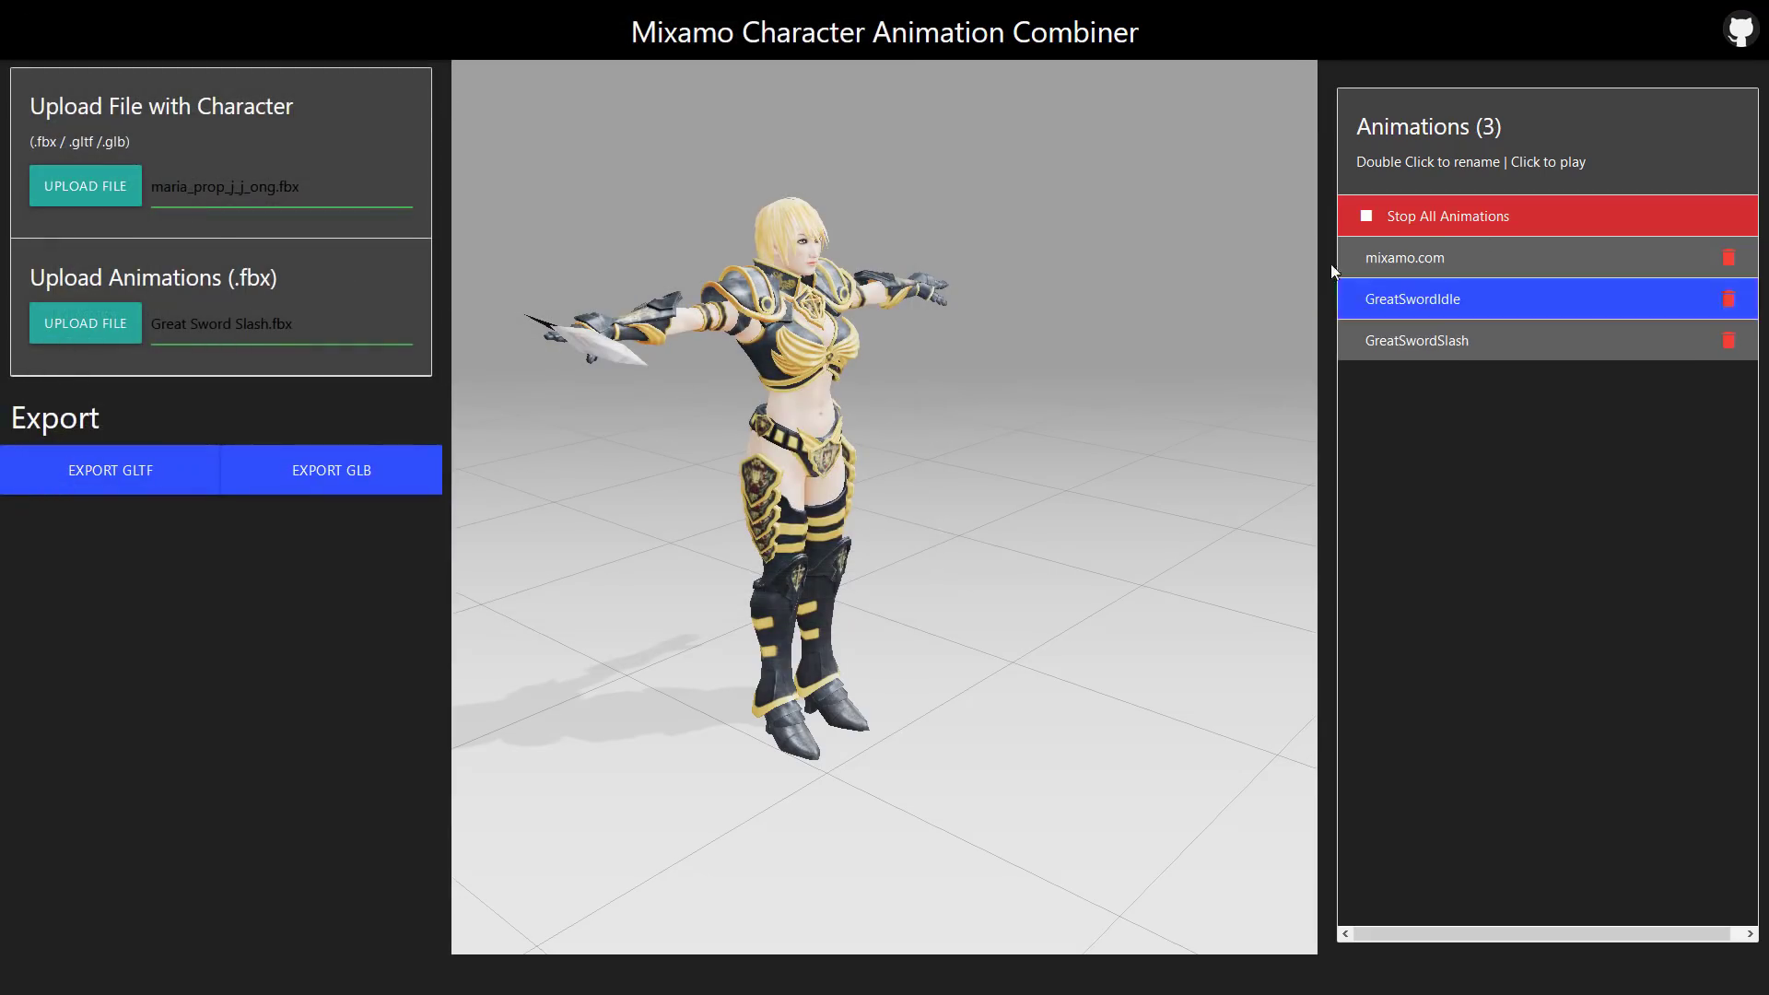
click(92, 327)
double_click(237, 205)
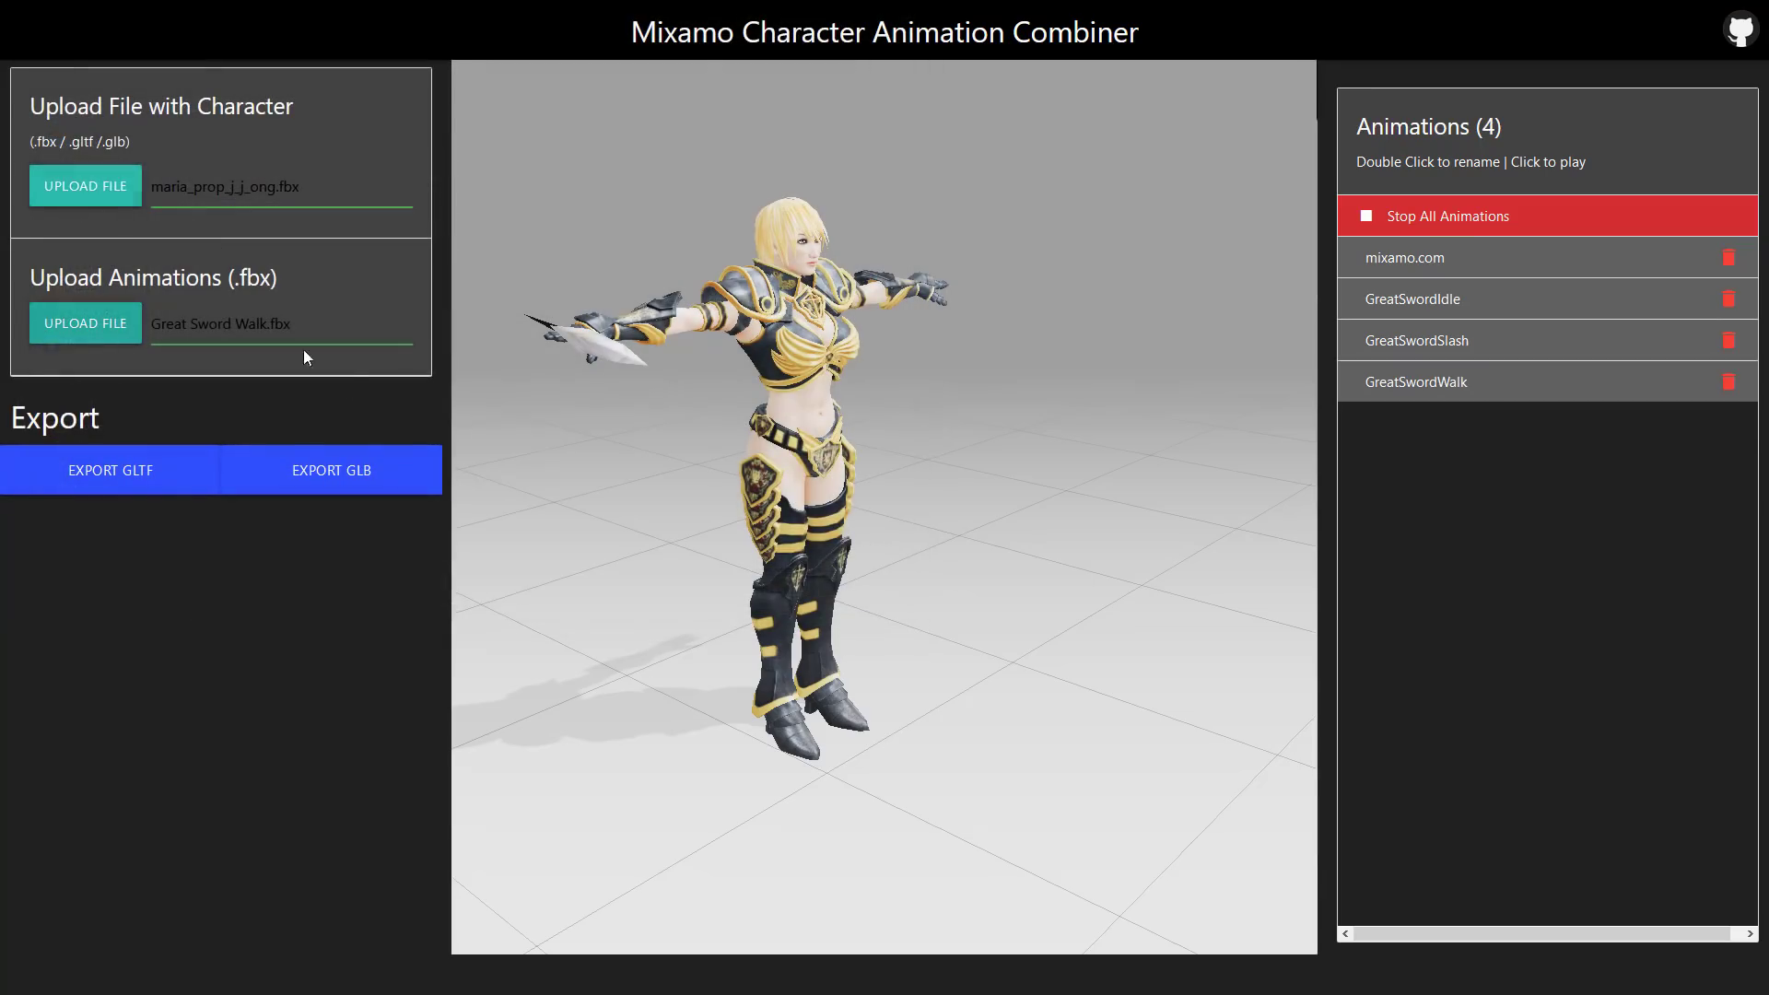
Step: Play GreatSwordIdle, GreatSwordSlash and GreatSwordWalk on Maria from several angles, ending on GreatSwordIdle
click(1453, 297)
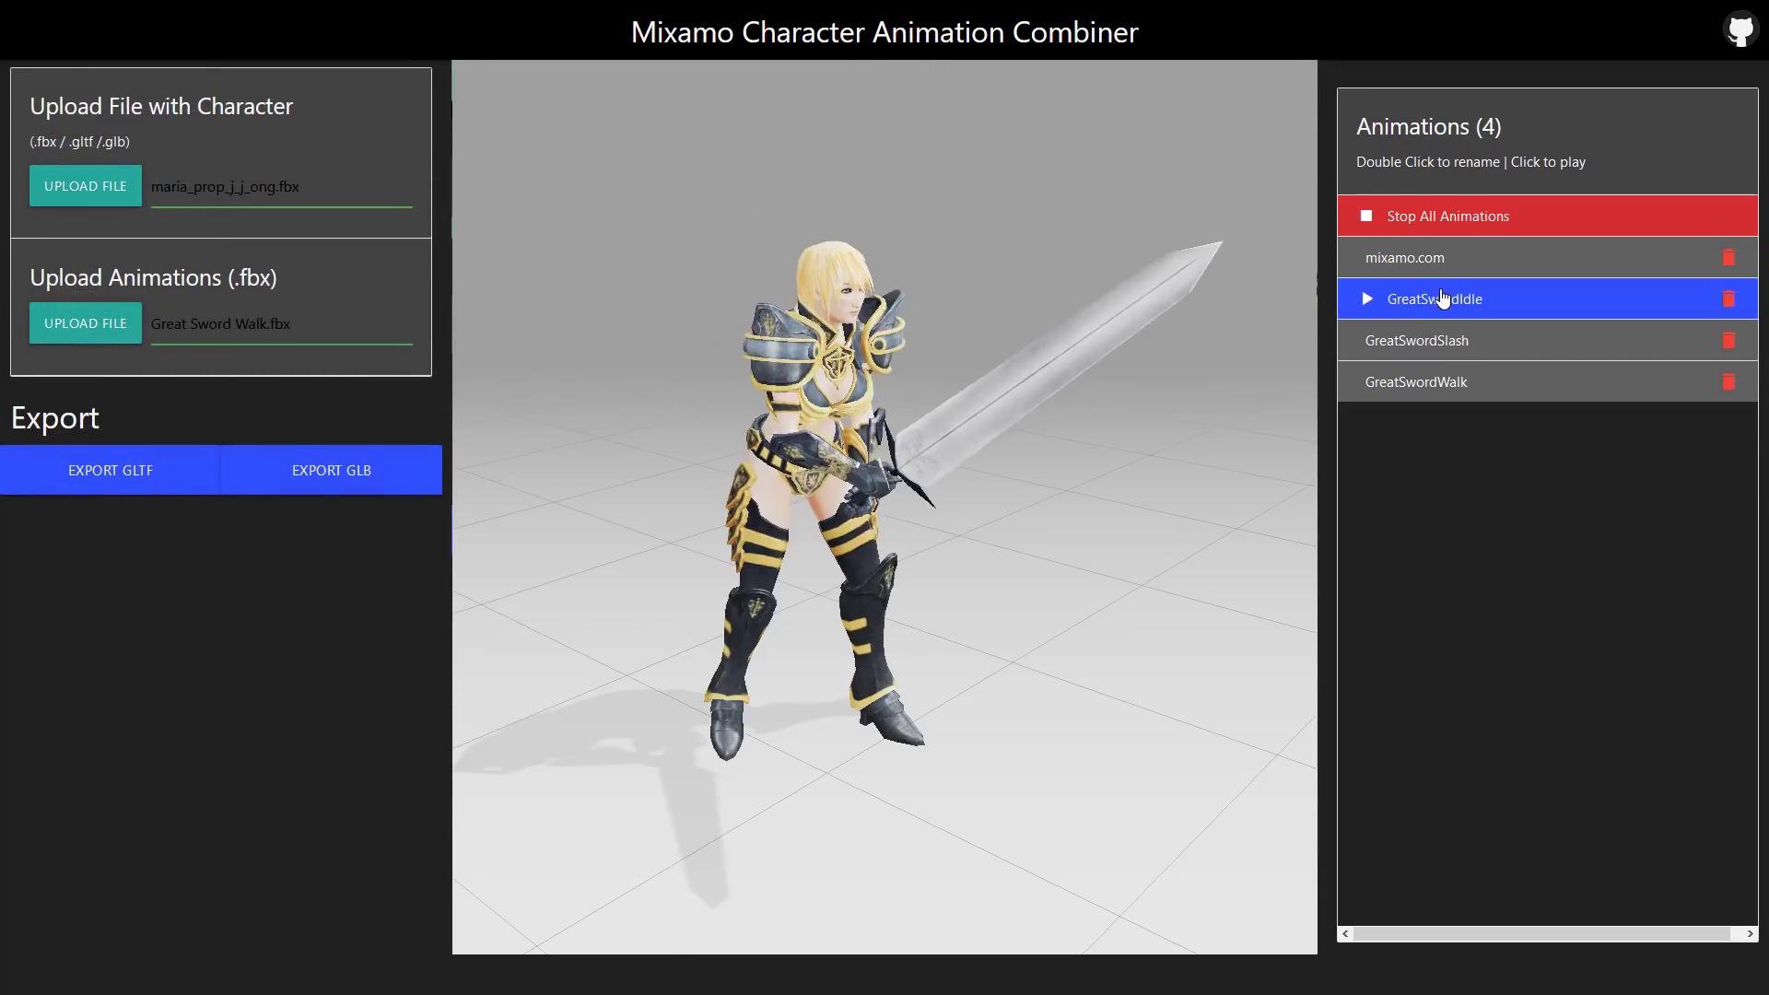
click(1455, 343)
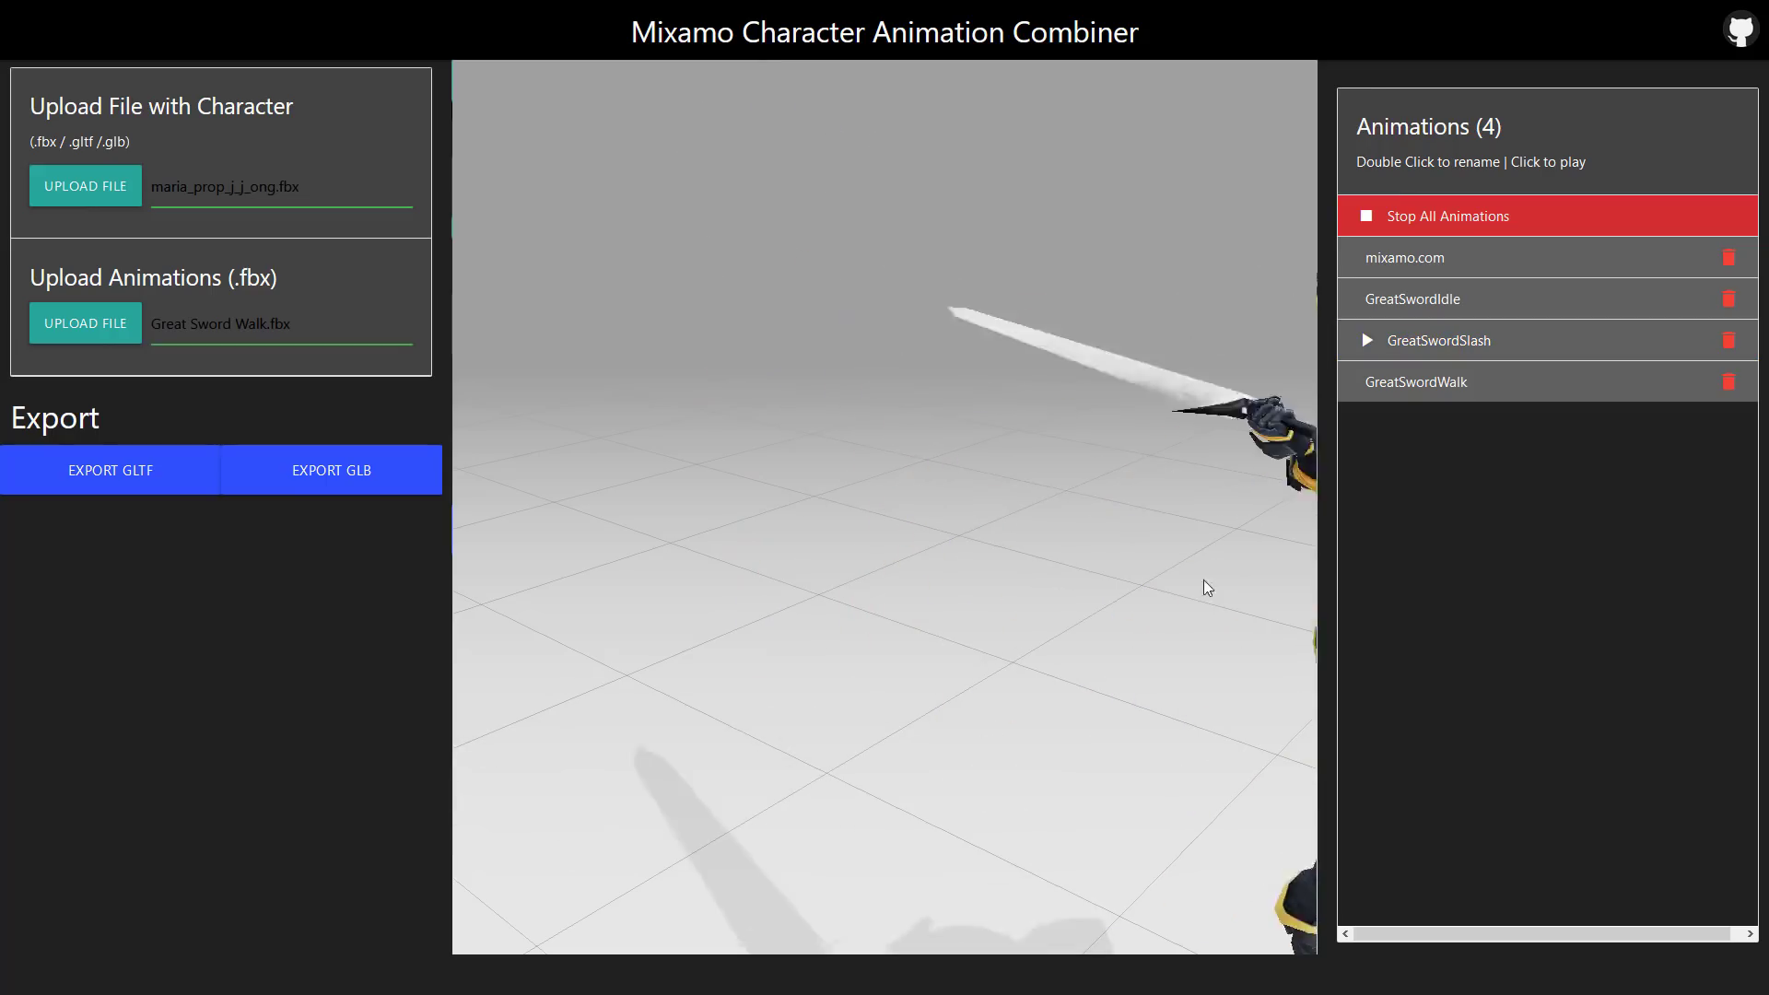
drag(1270, 633, 1157, 660)
drag(957, 663, 908, 682)
click(1441, 383)
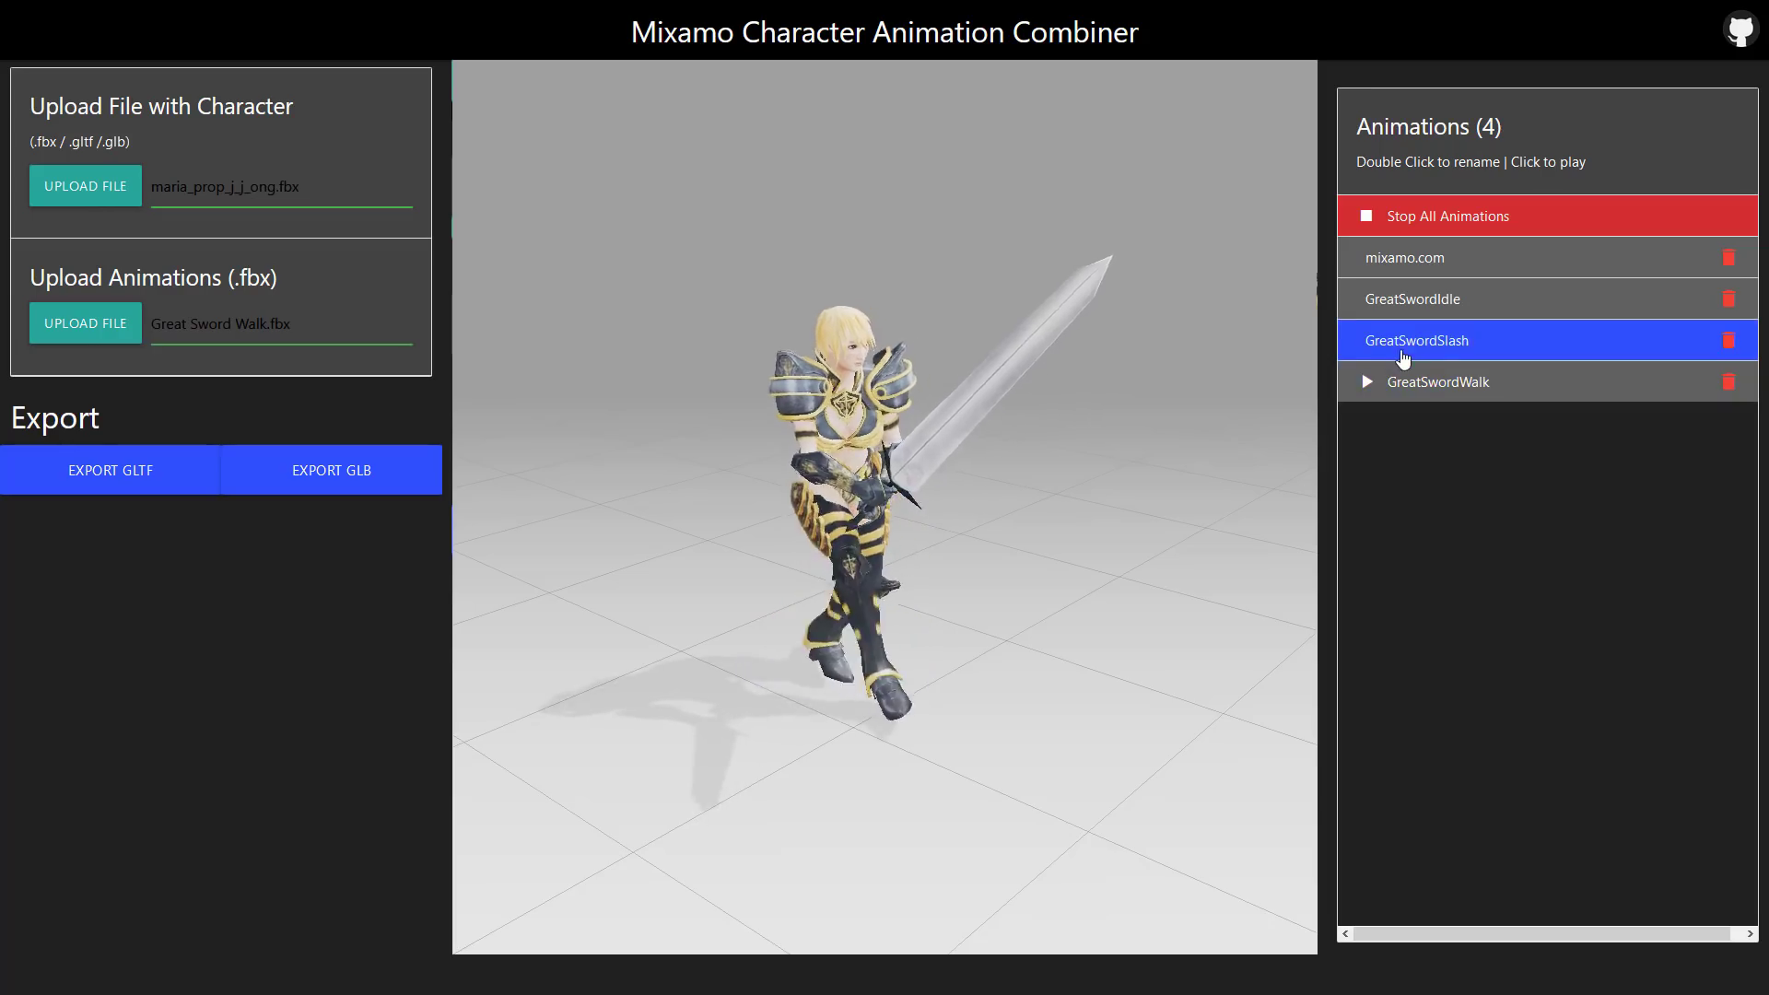
click(1395, 341)
click(1388, 302)
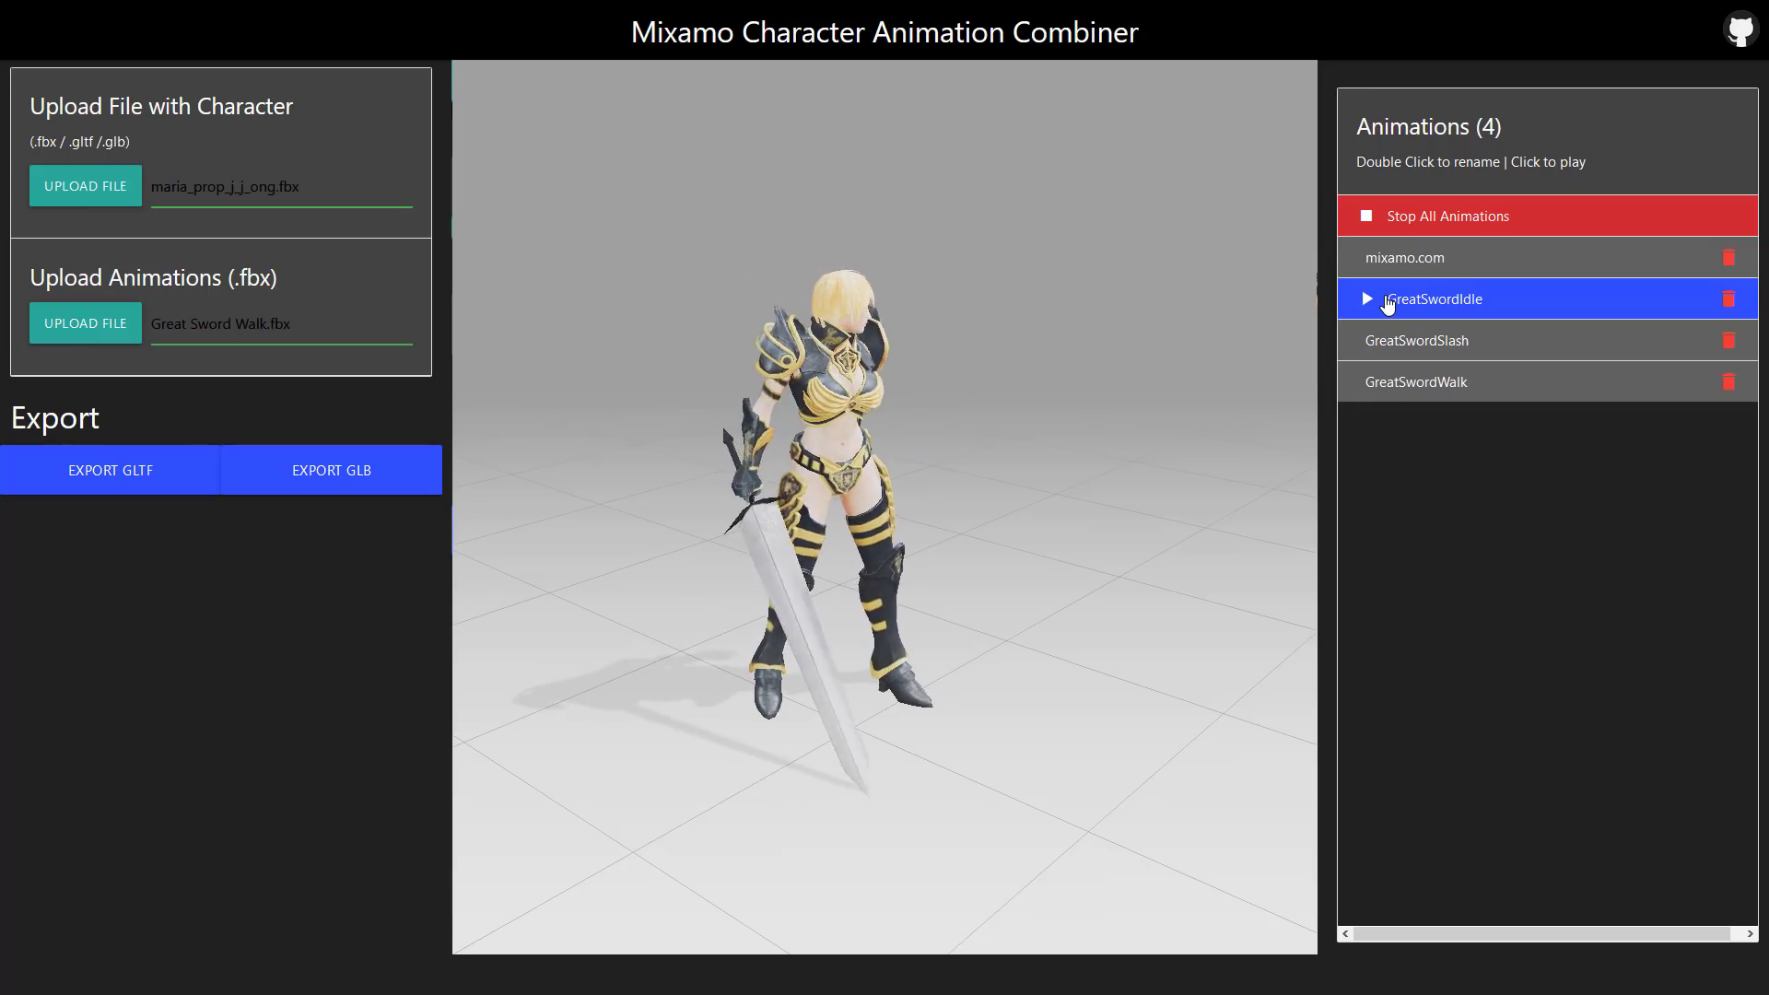
Step: Export the character as glTF, saving mixamo-1599756480999.gltf, and confirm it in Firefox downloads
click(163, 471)
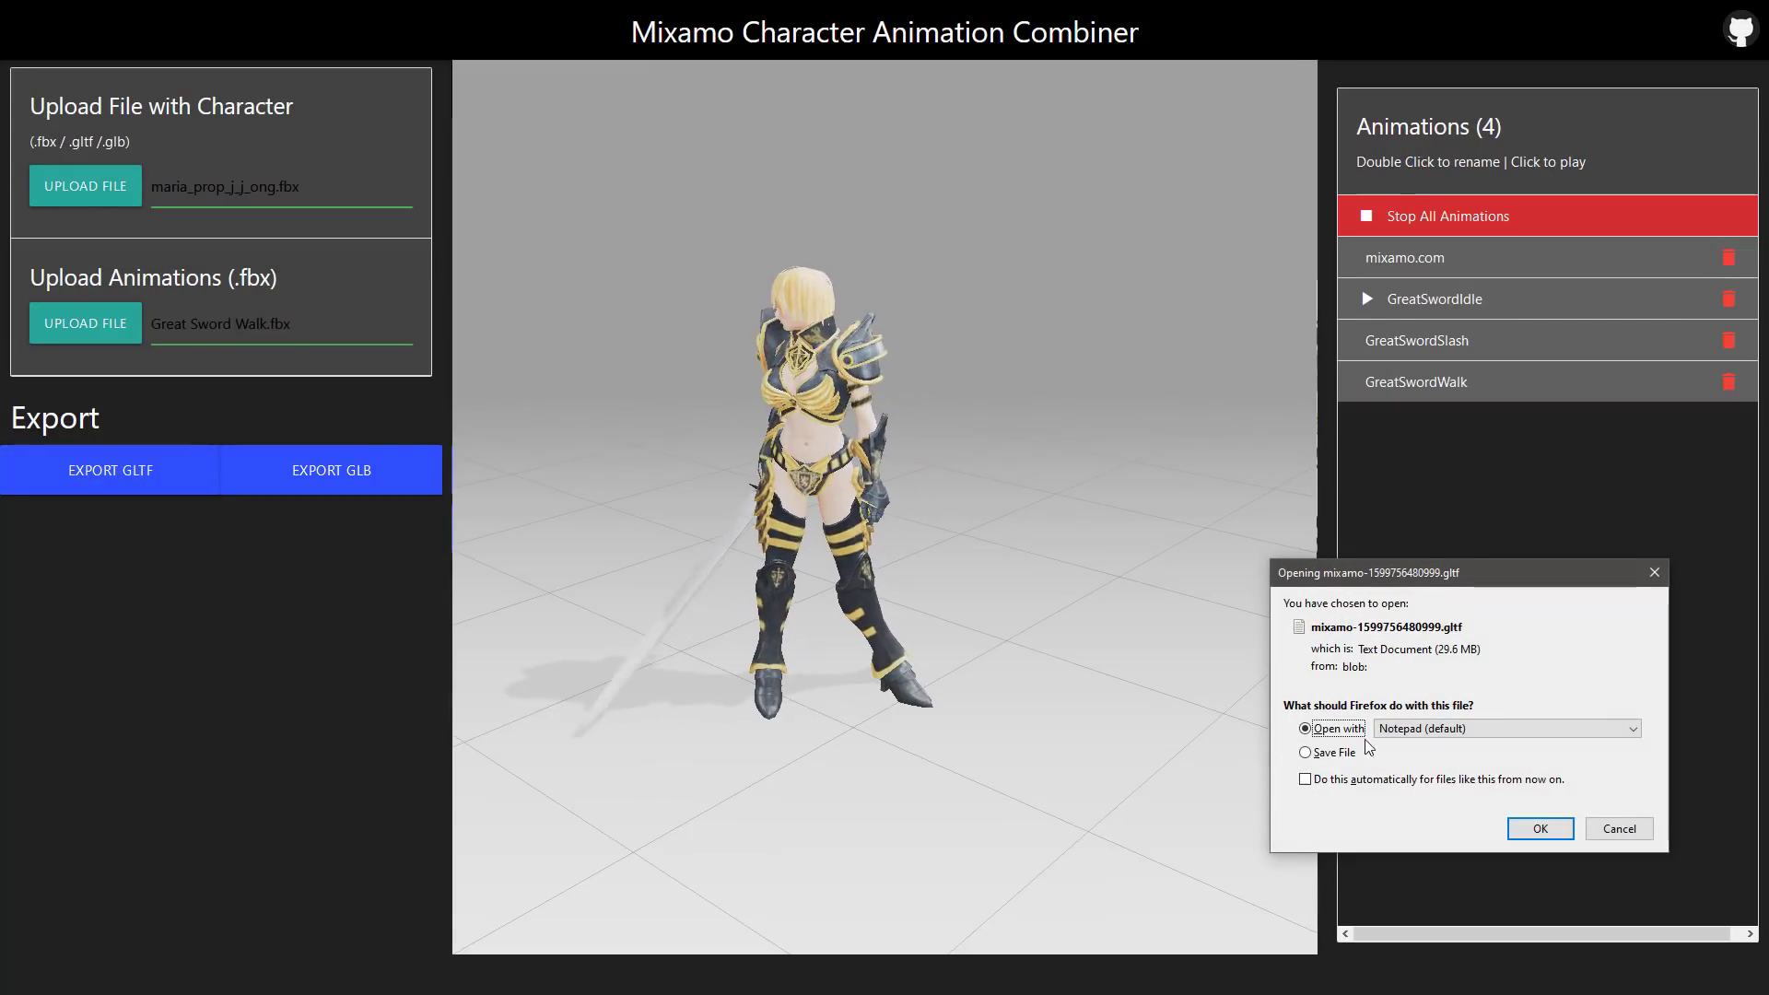
click(1335, 753)
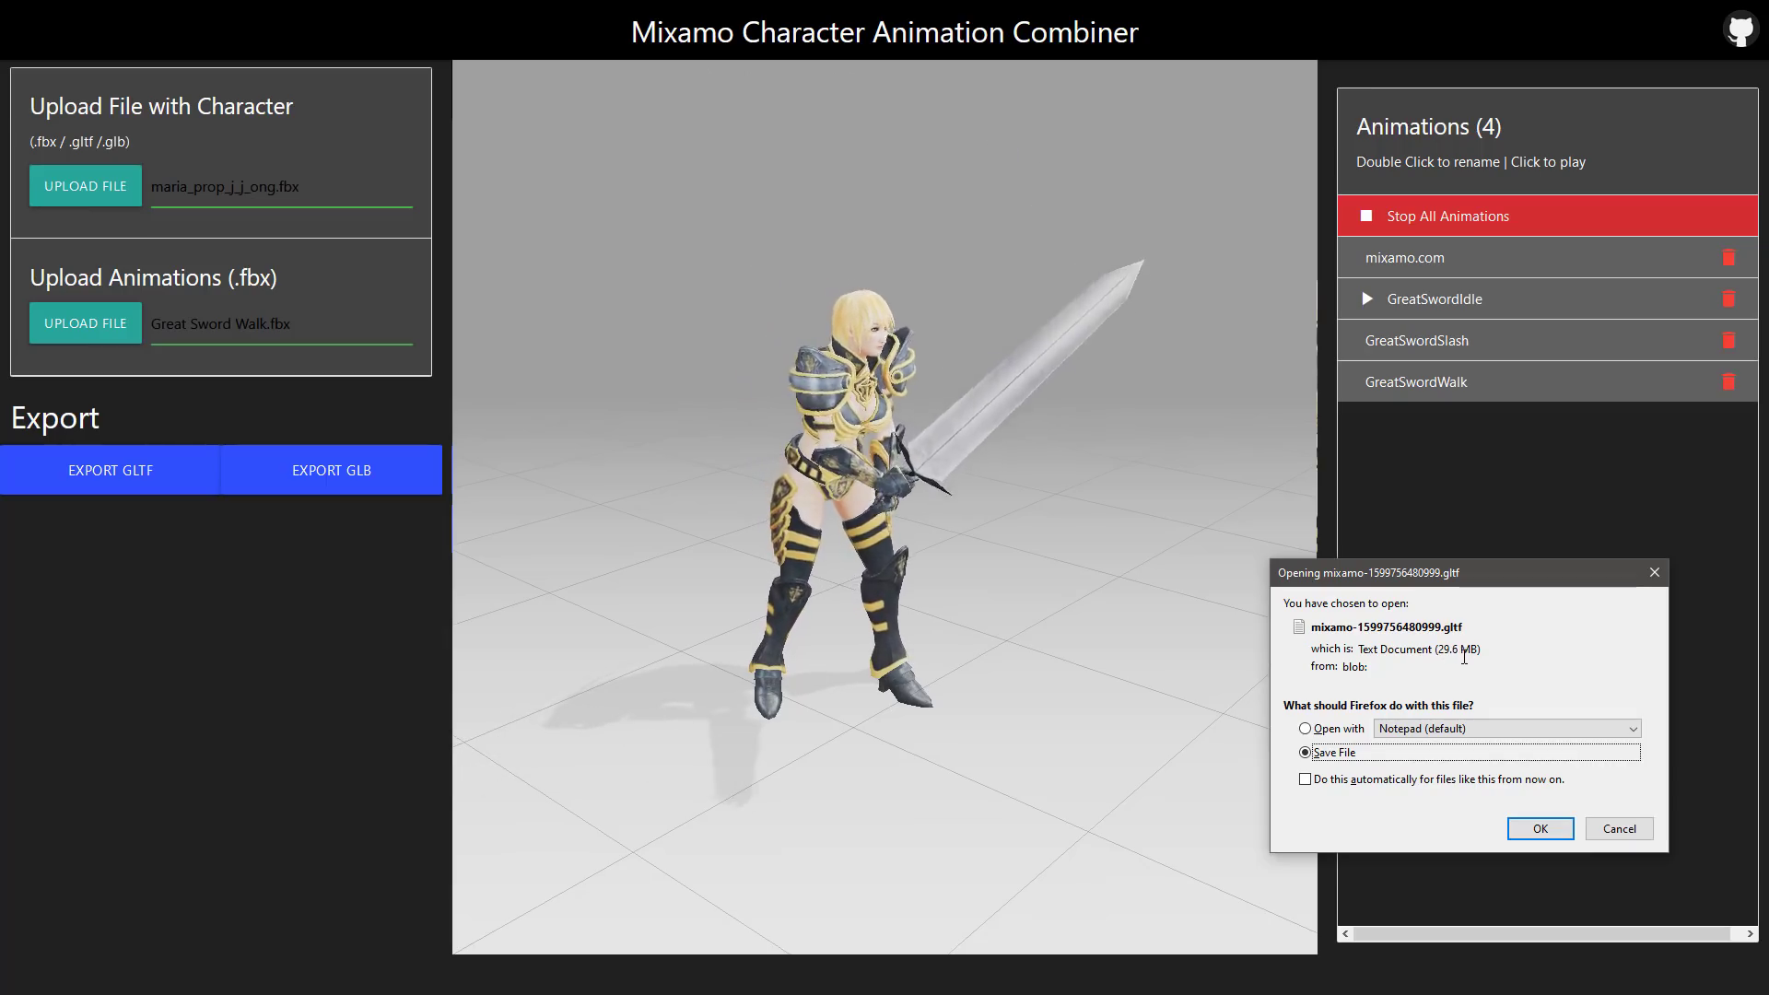
click(1539, 828)
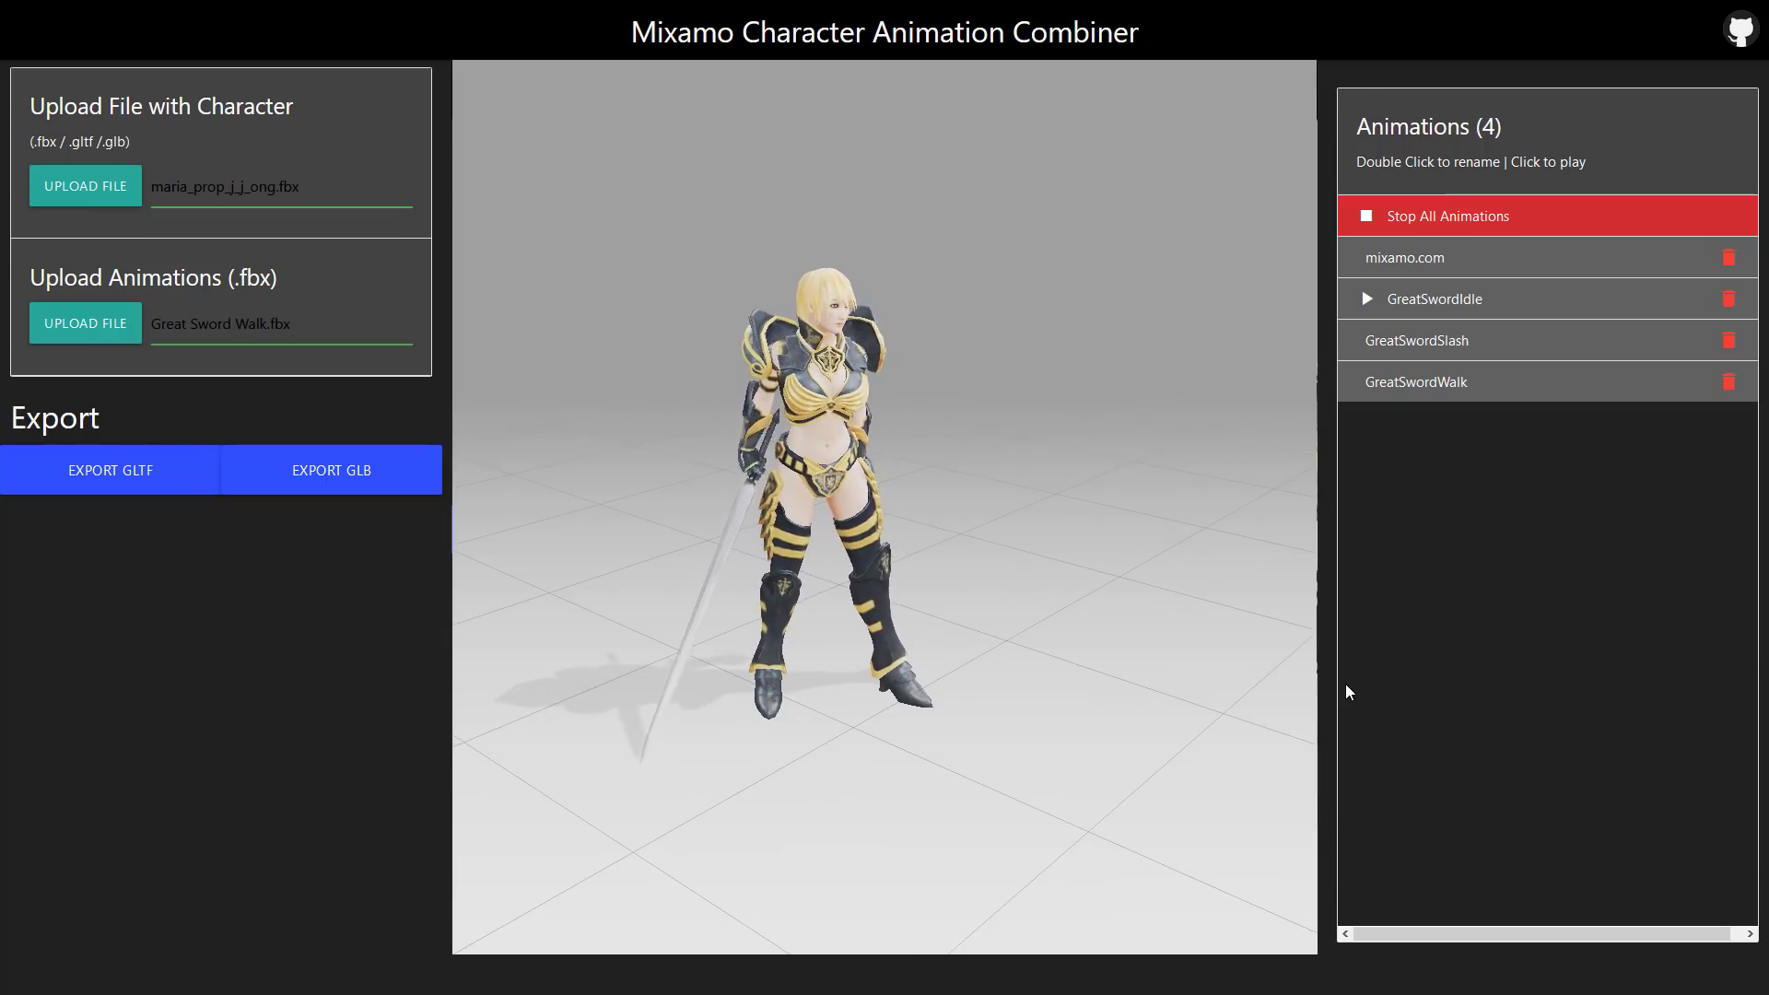
mouse_move(802, 16)
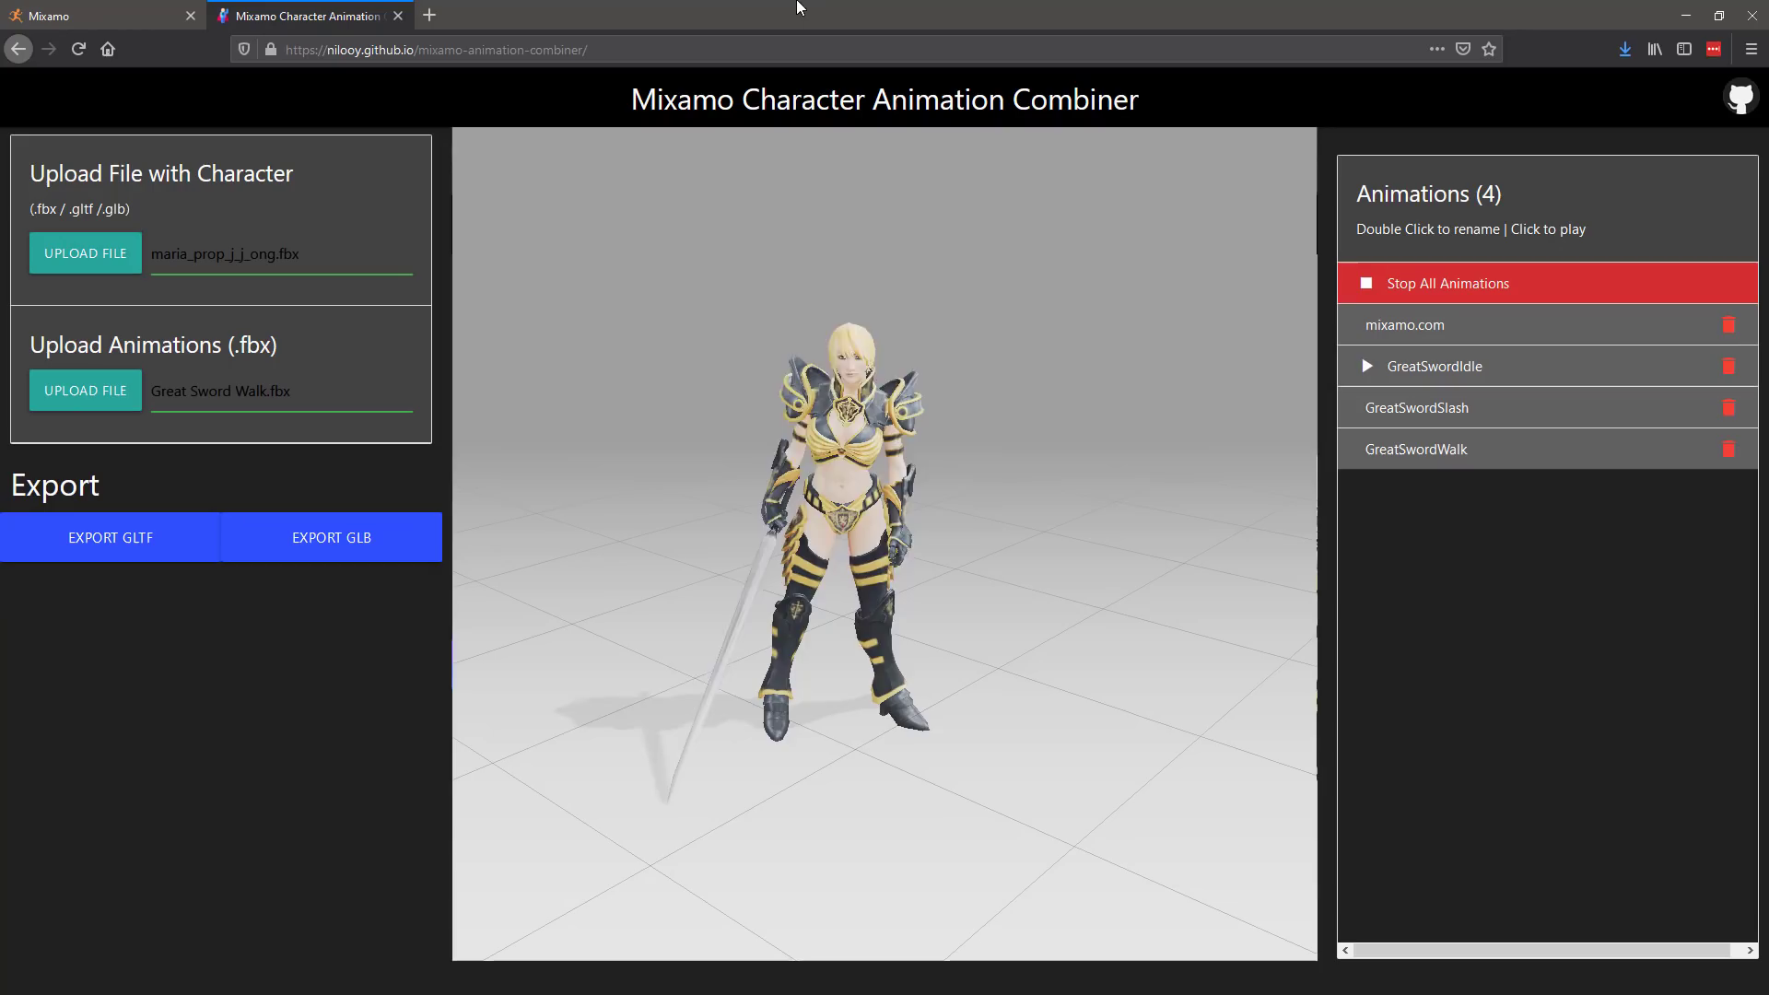
click(1623, 50)
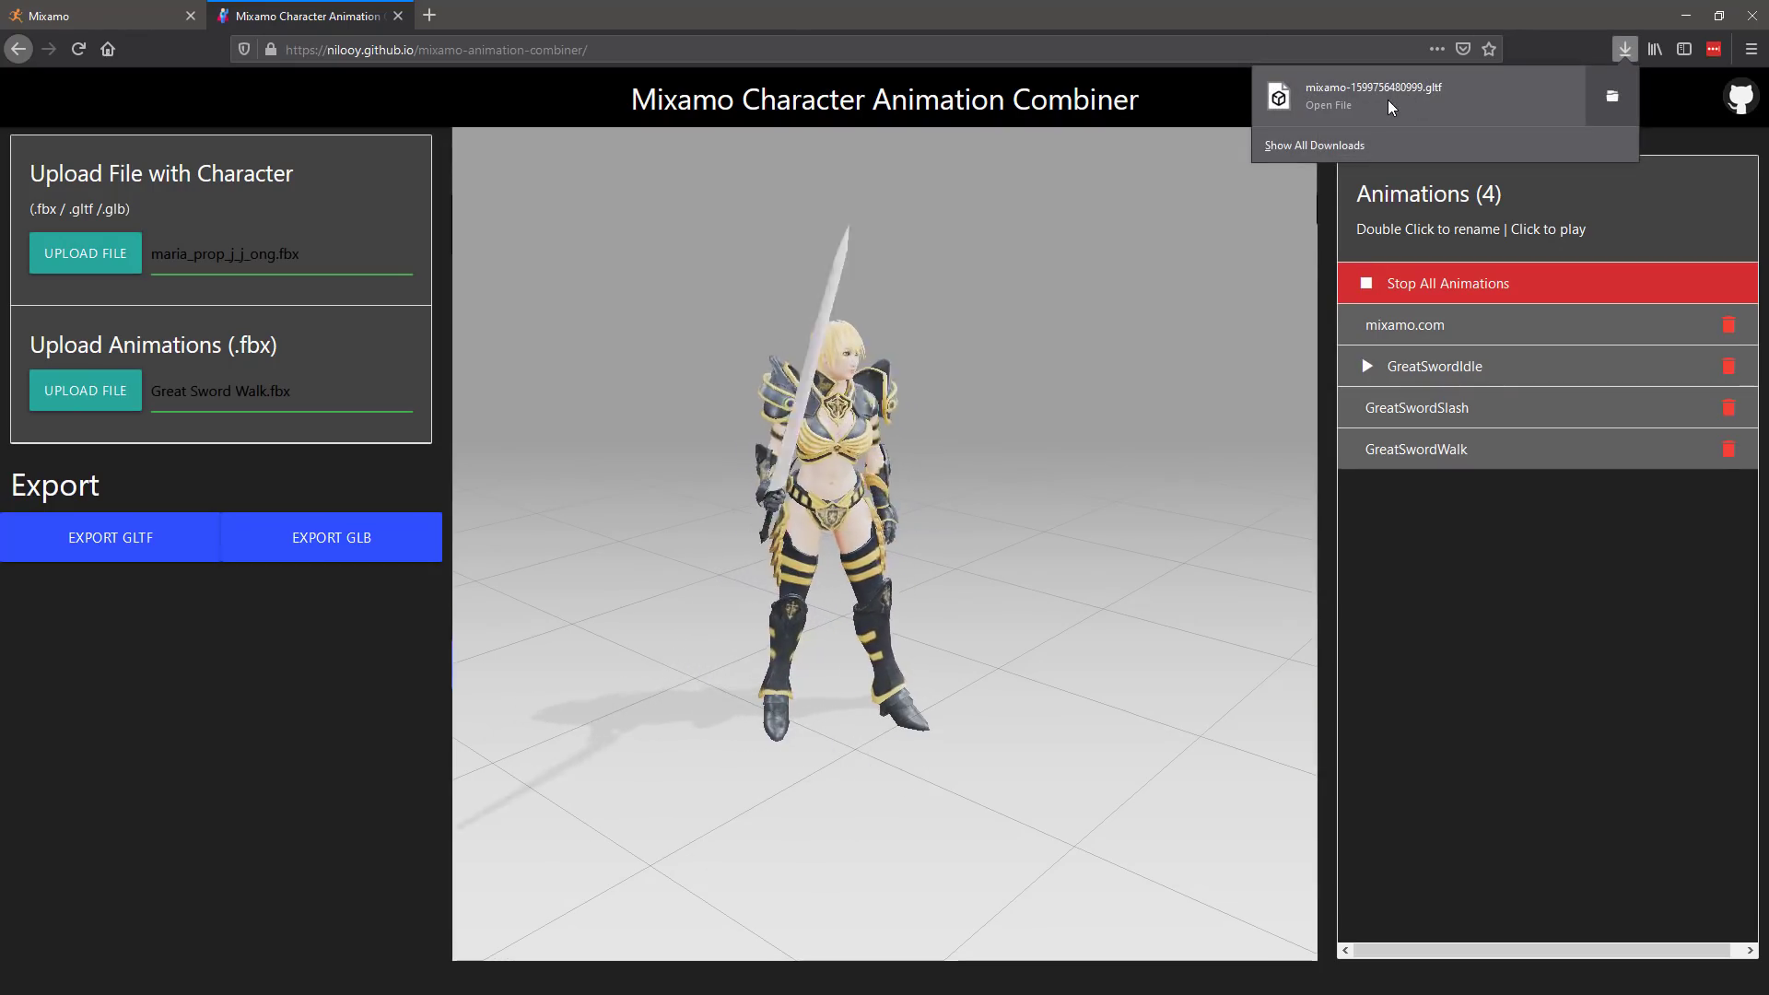
click(802, 213)
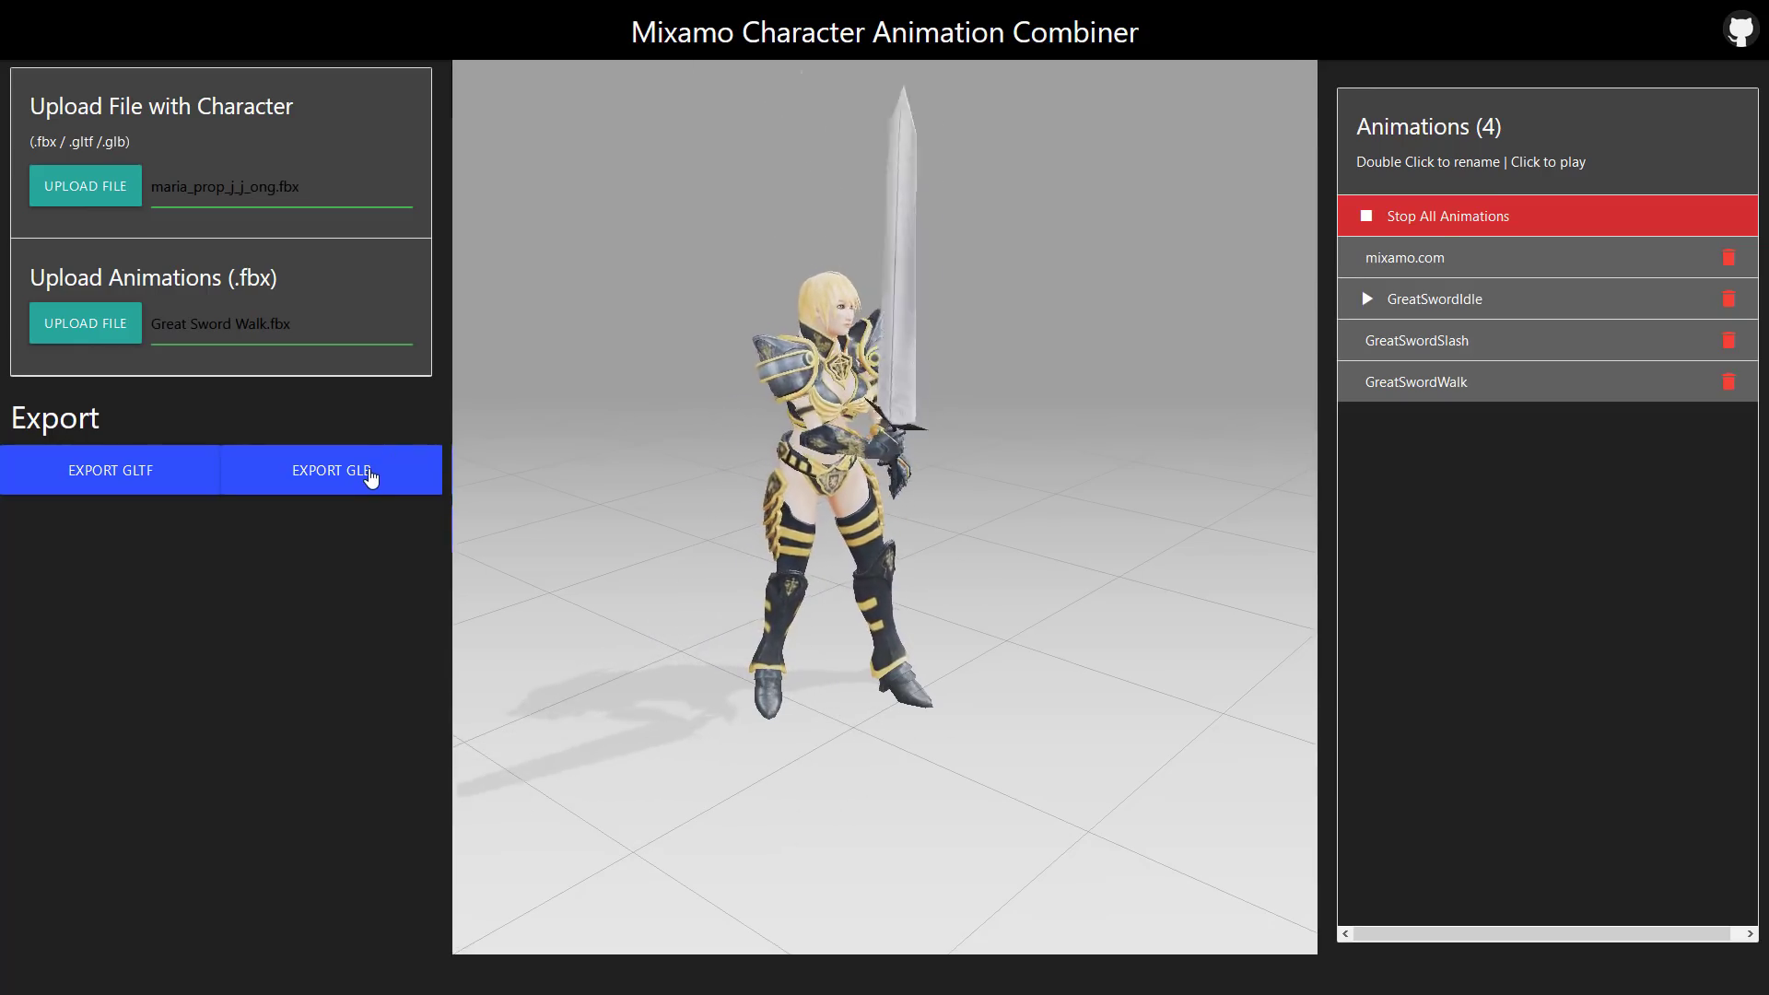
Step: Export the character as GLB mixamo-1599756512471.glb and open it in 3D Viewer
click(370, 476)
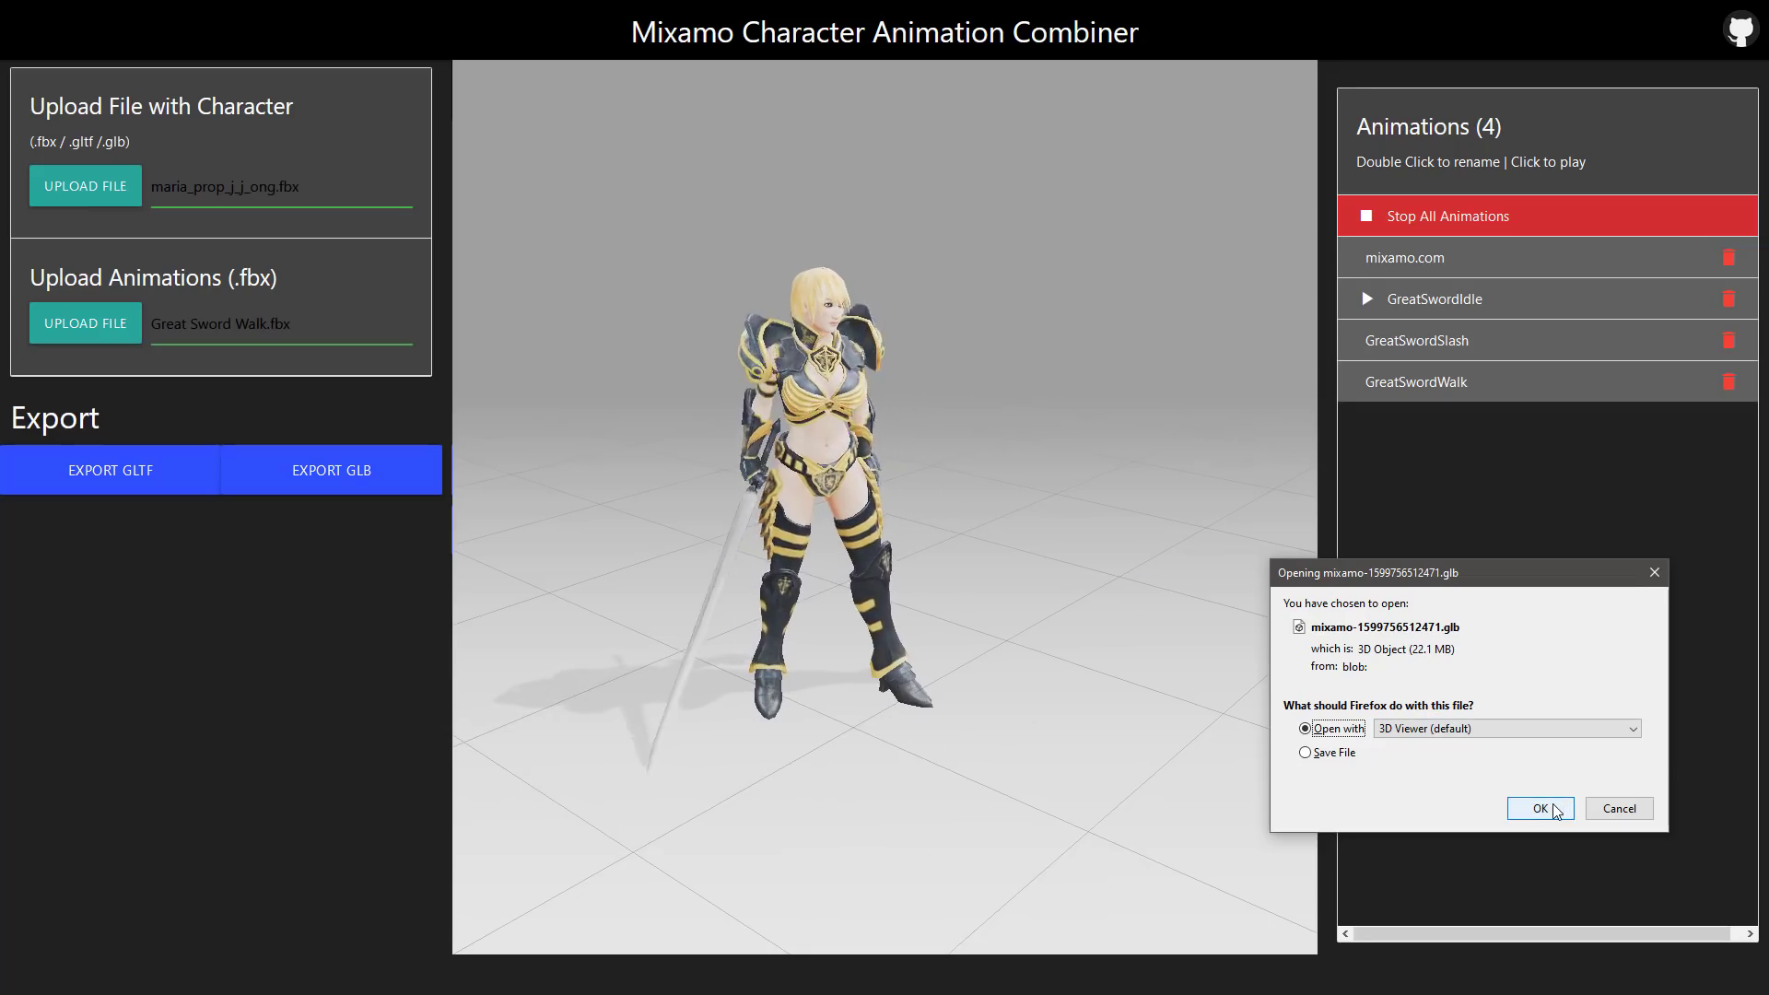
click(1304, 728)
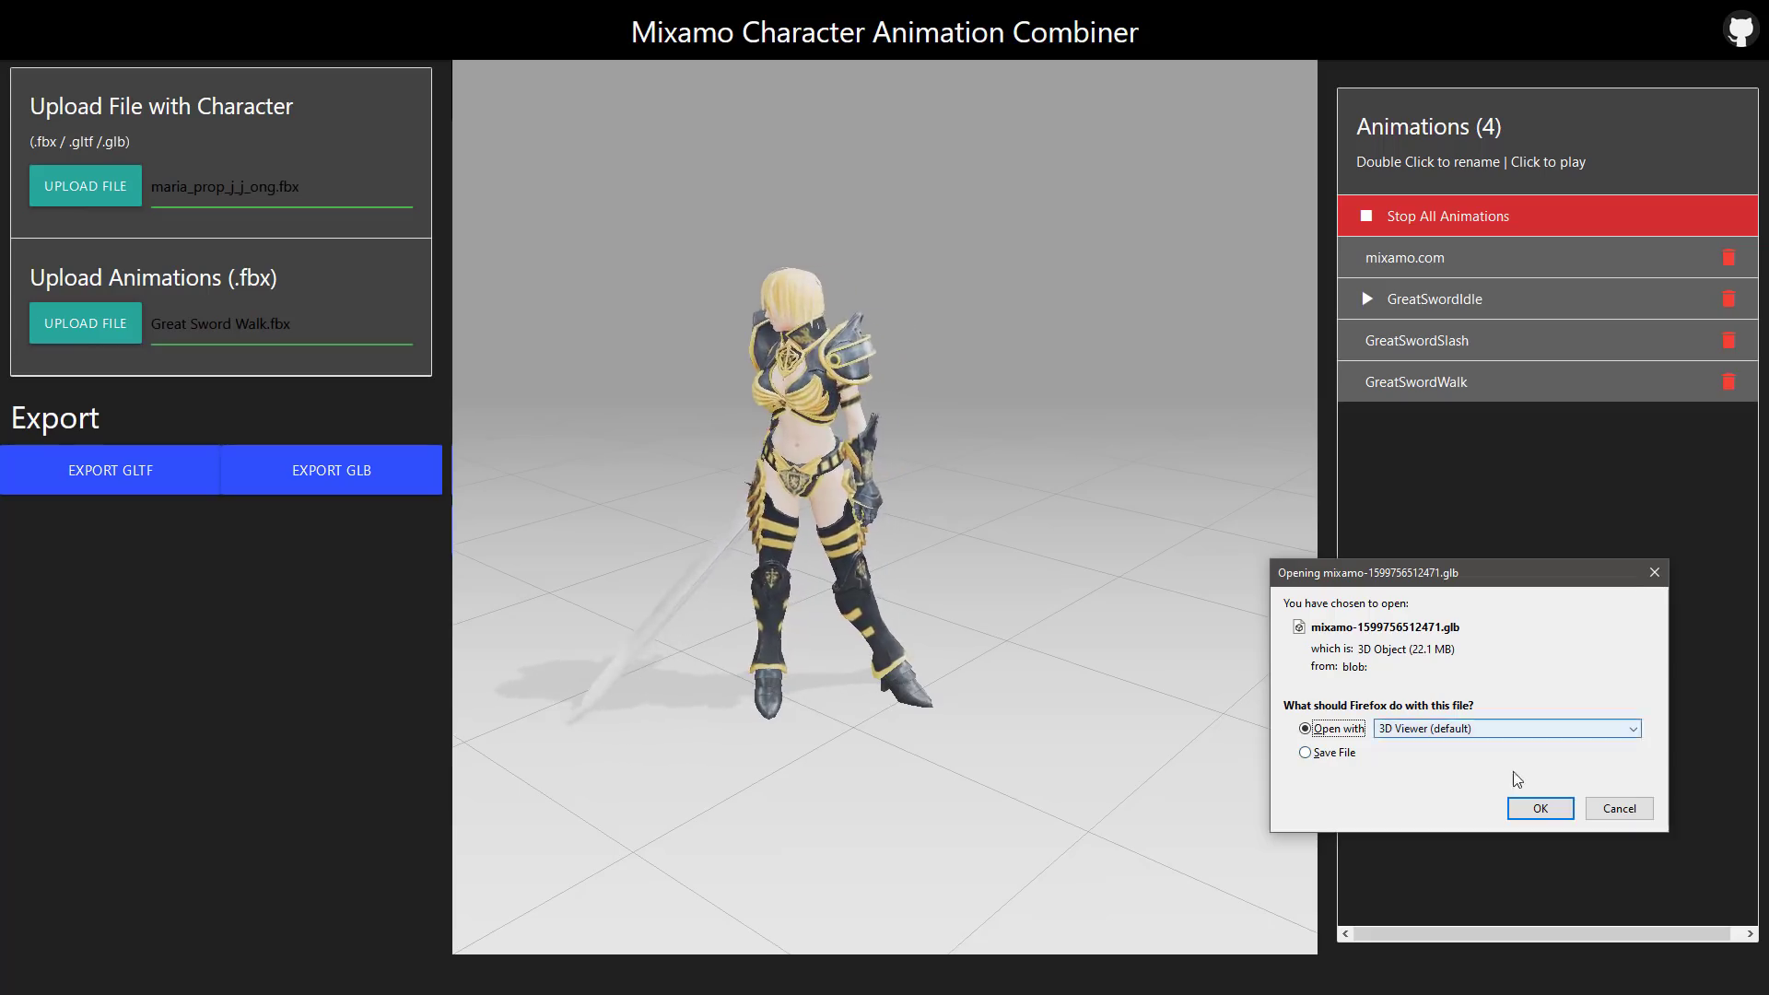
key(Return)
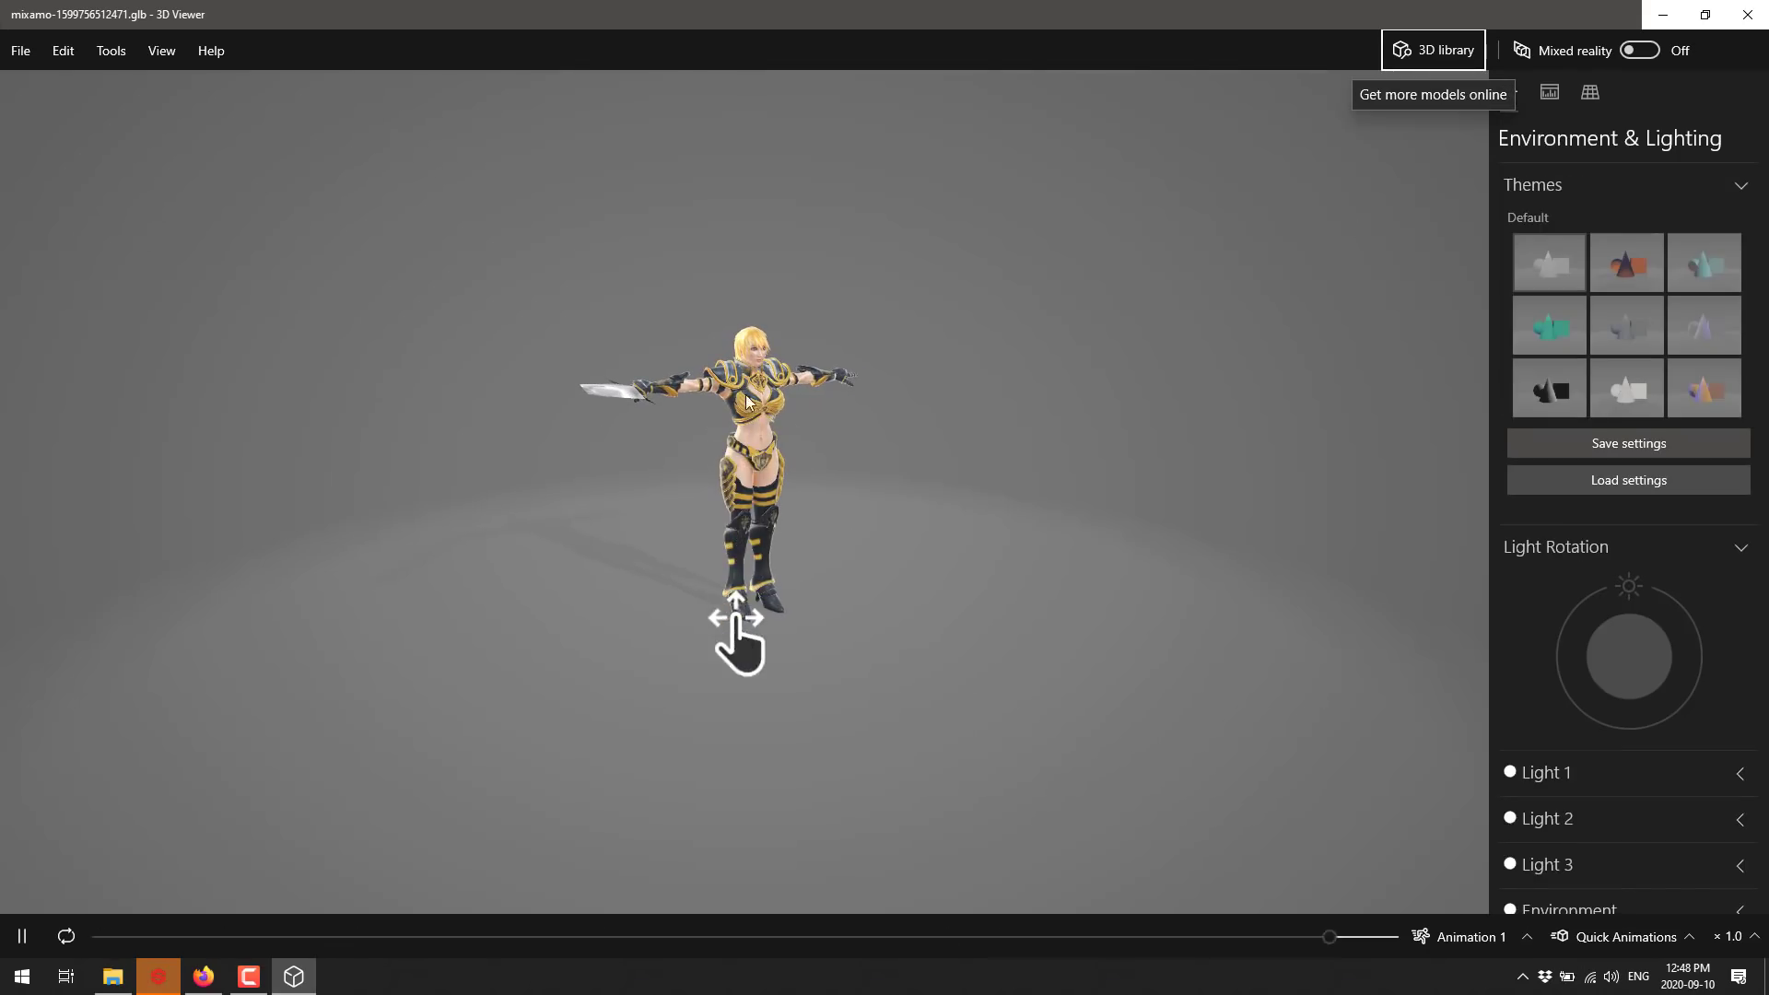
Step: Orbit and zoom around the sword-holding character in 3D Viewer to inspect it
drag(746, 401, 1133, 592)
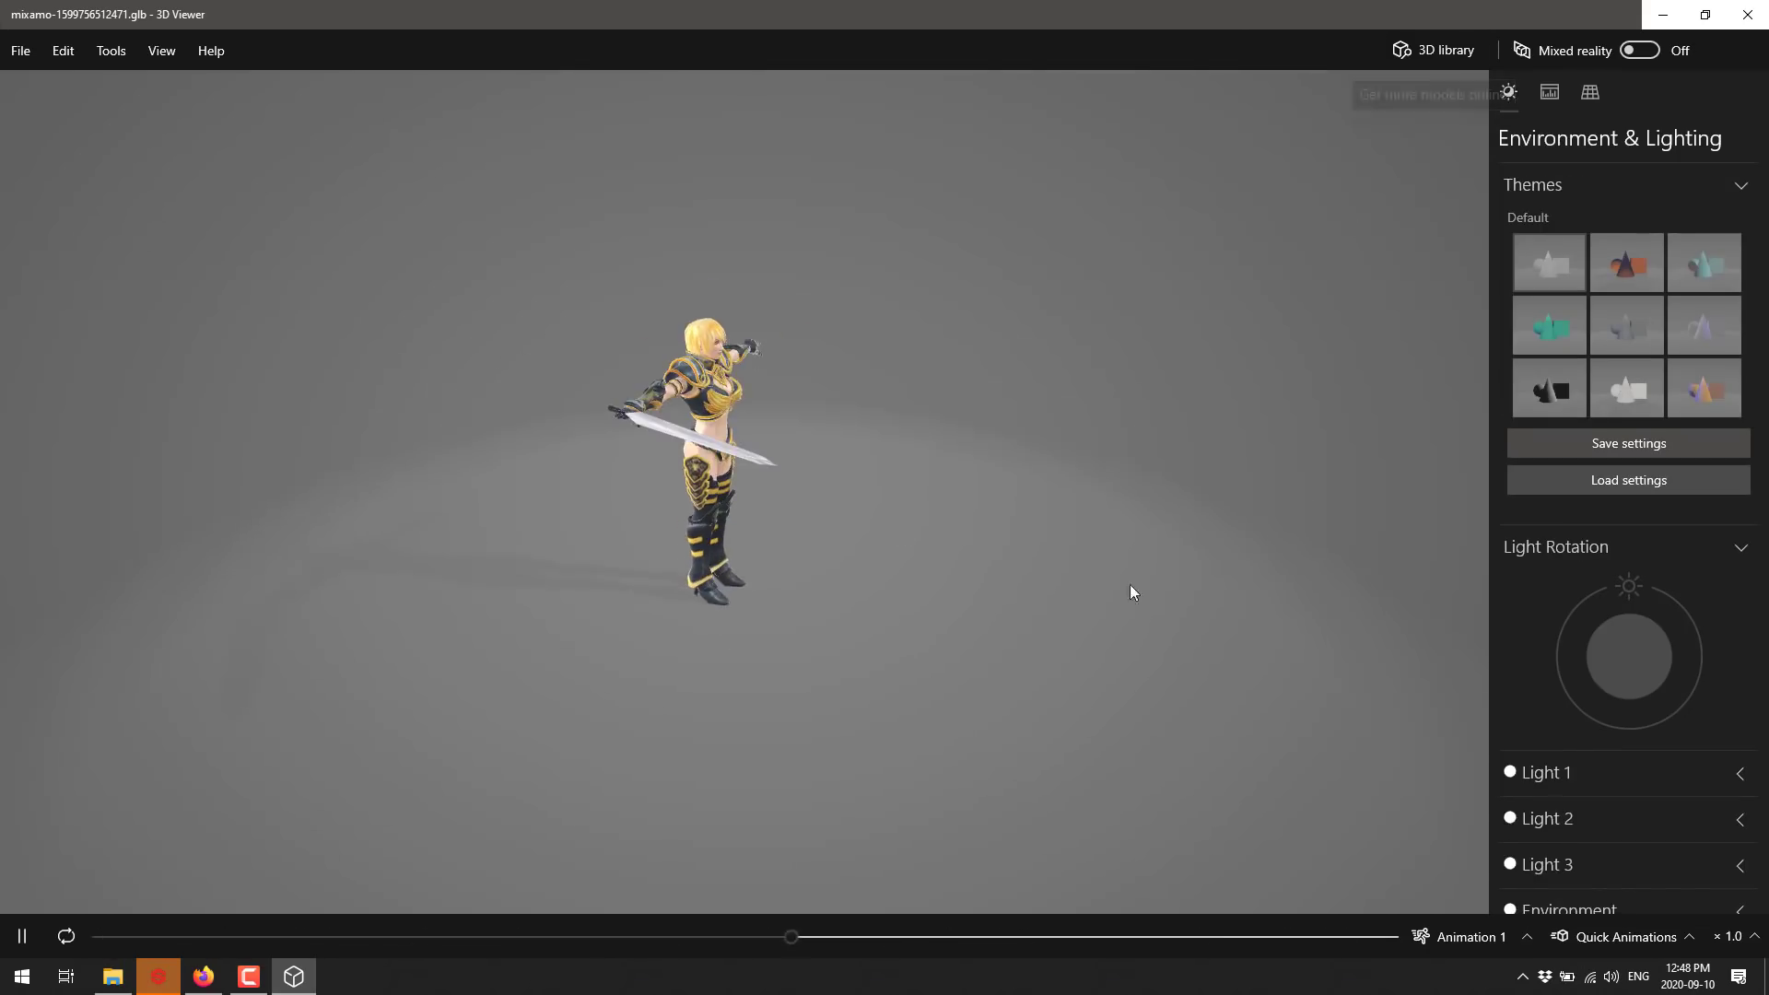
scroll(1548, 719, down, 1)
scroll(1263, 612, up, 10)
scroll(893, 258, down, 10)
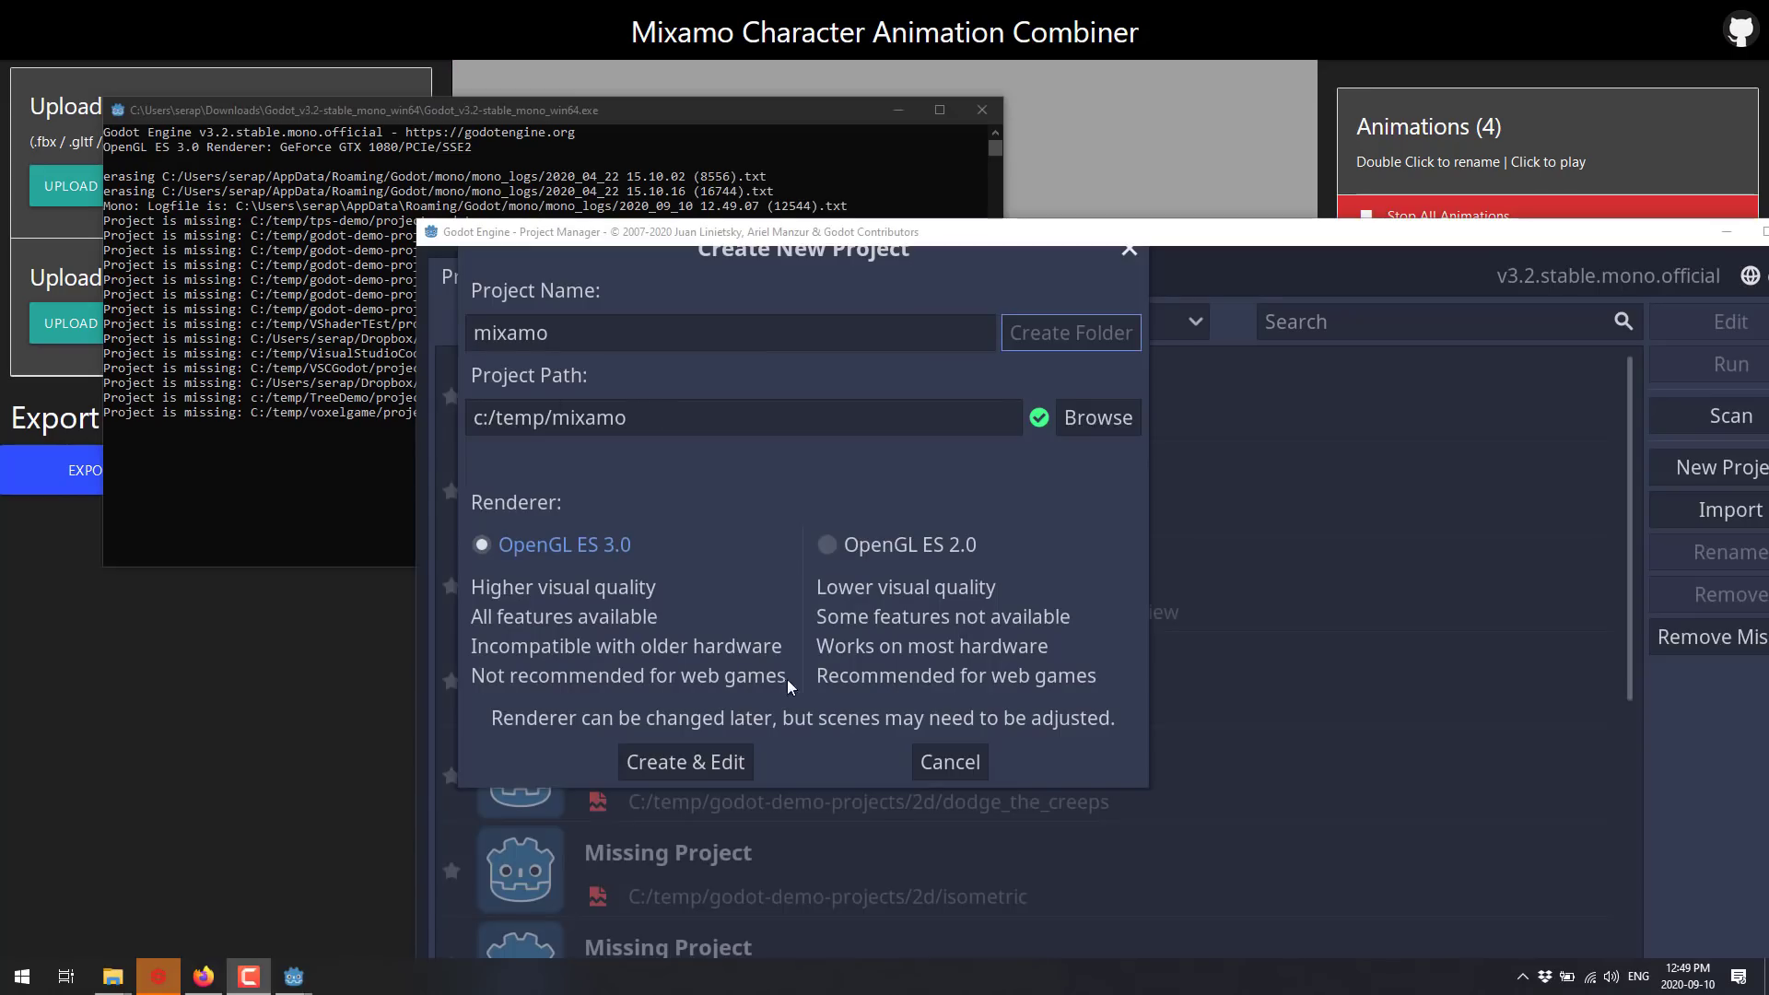
Step: Create the mixamo project at c:/temp/mixamo and bring its Godot editor into focus
click(710, 750)
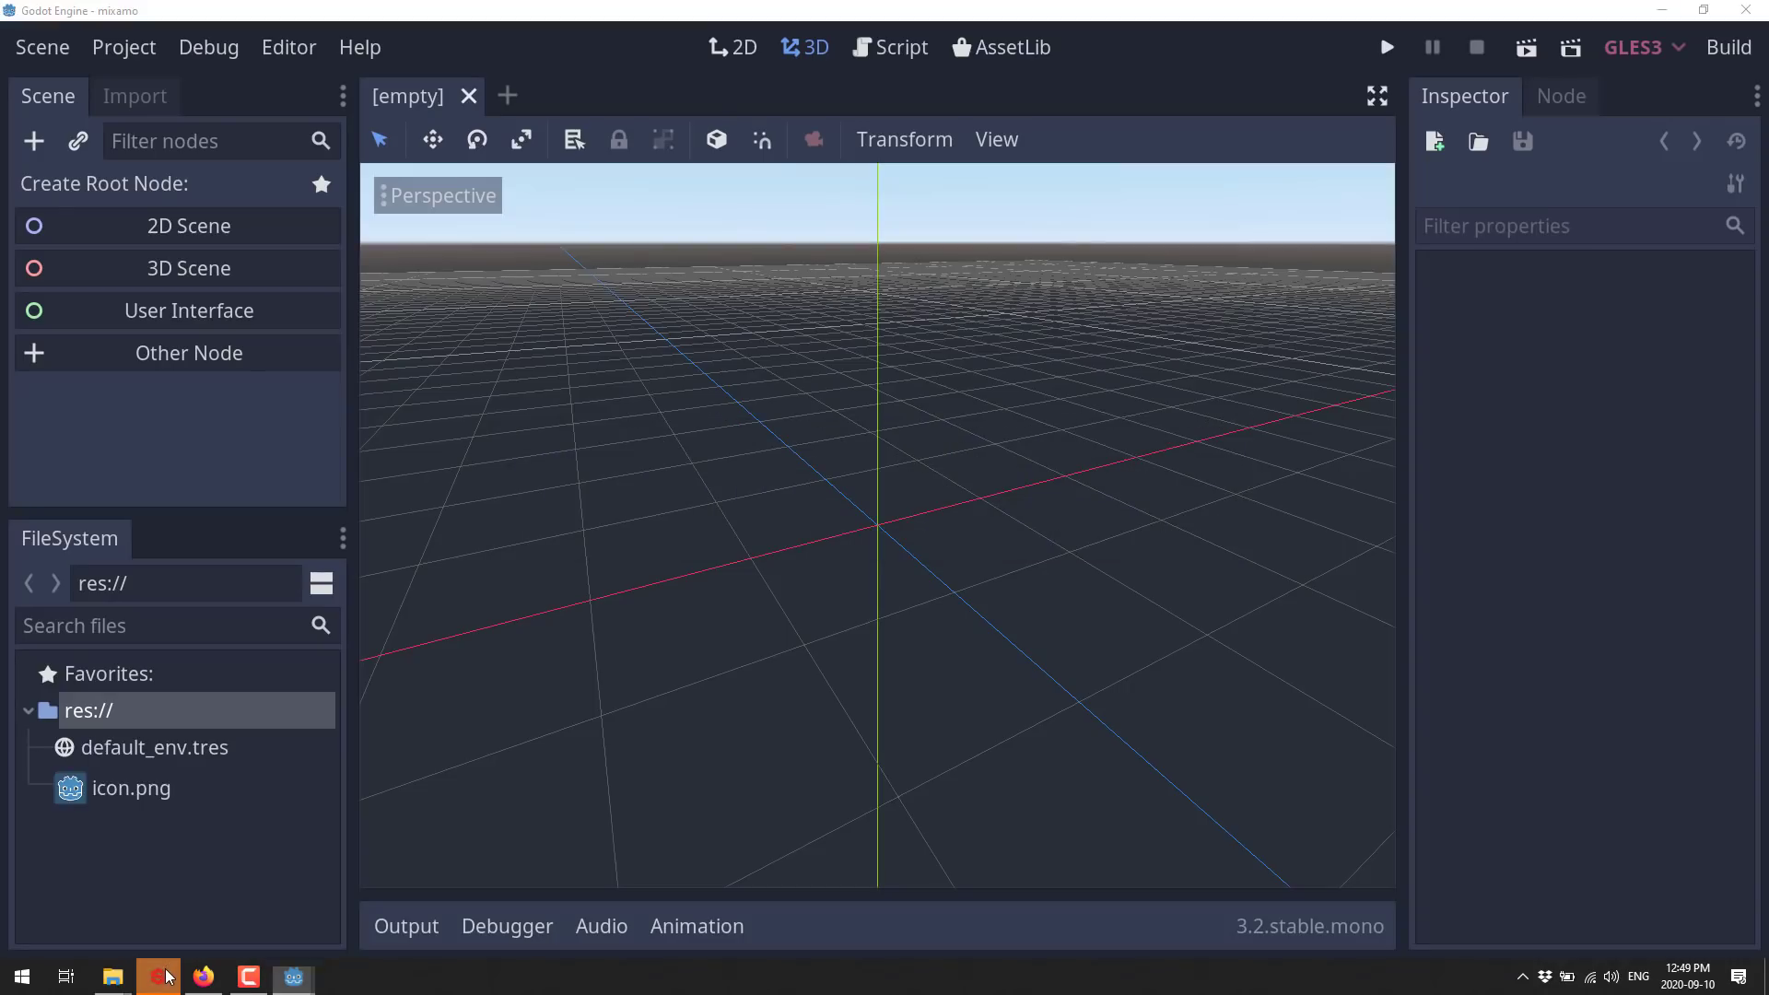
right_click(168, 975)
click(629, 241)
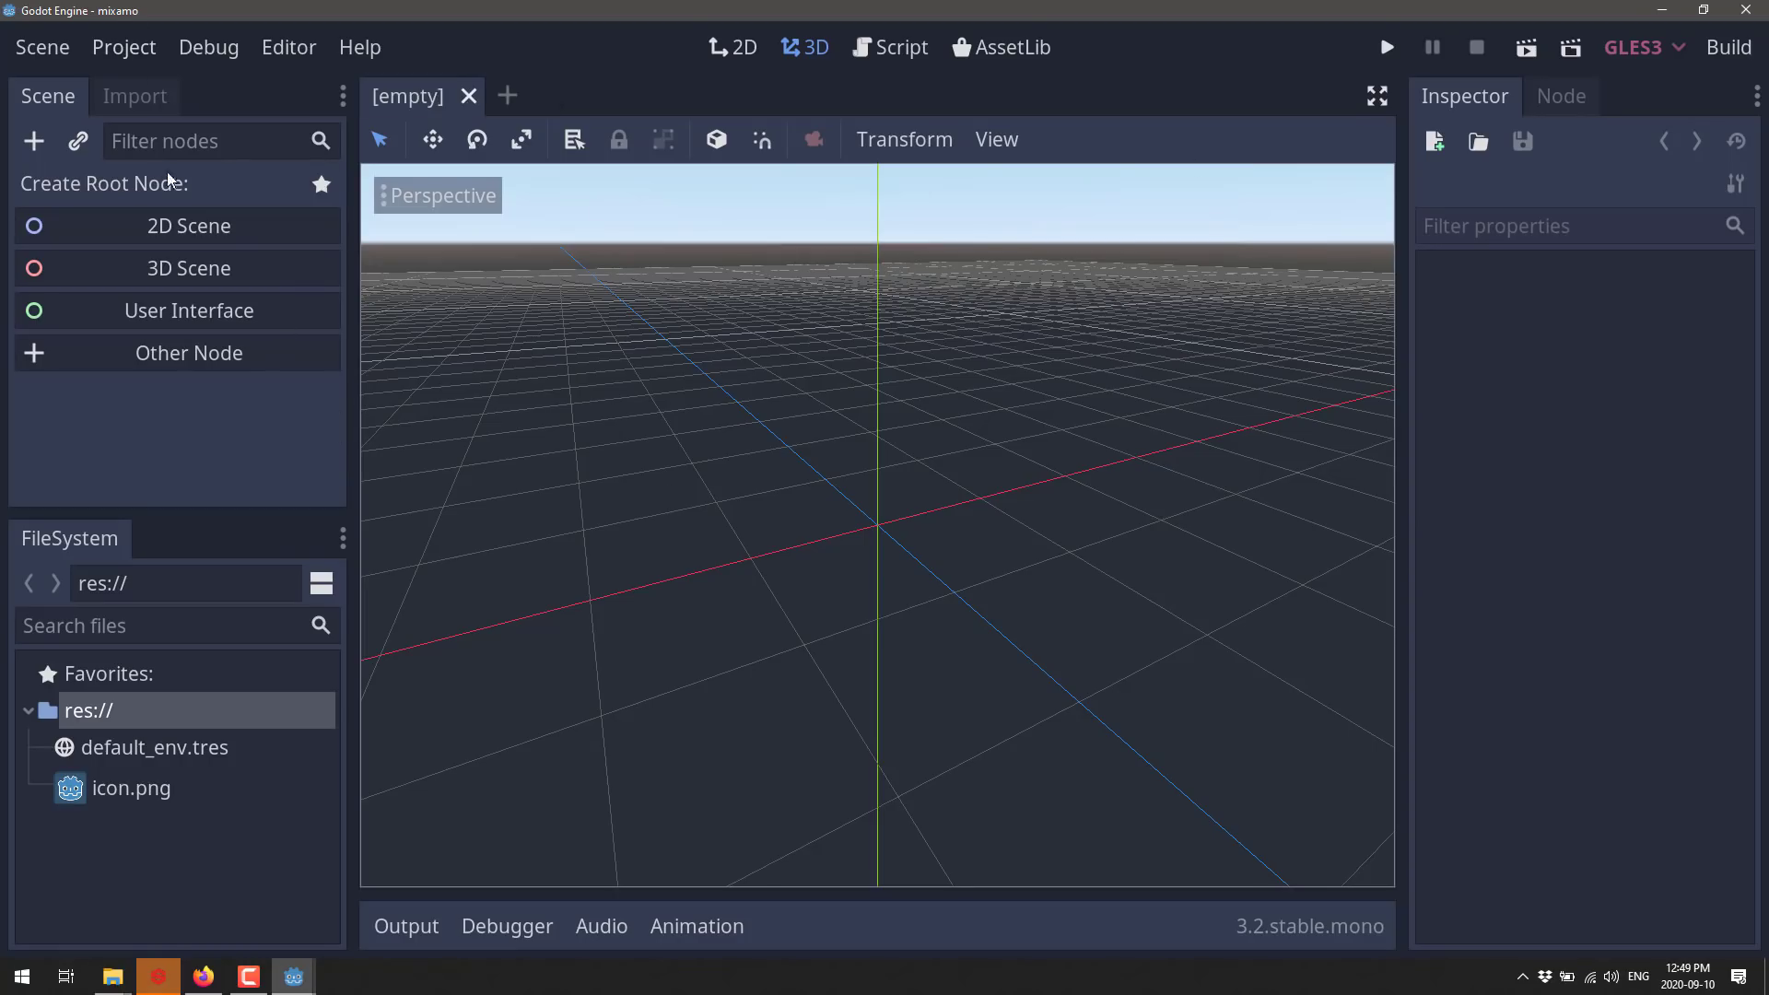
Step: Give the scene a Spatial root and open the res:// folder in File Explorer
click(189, 268)
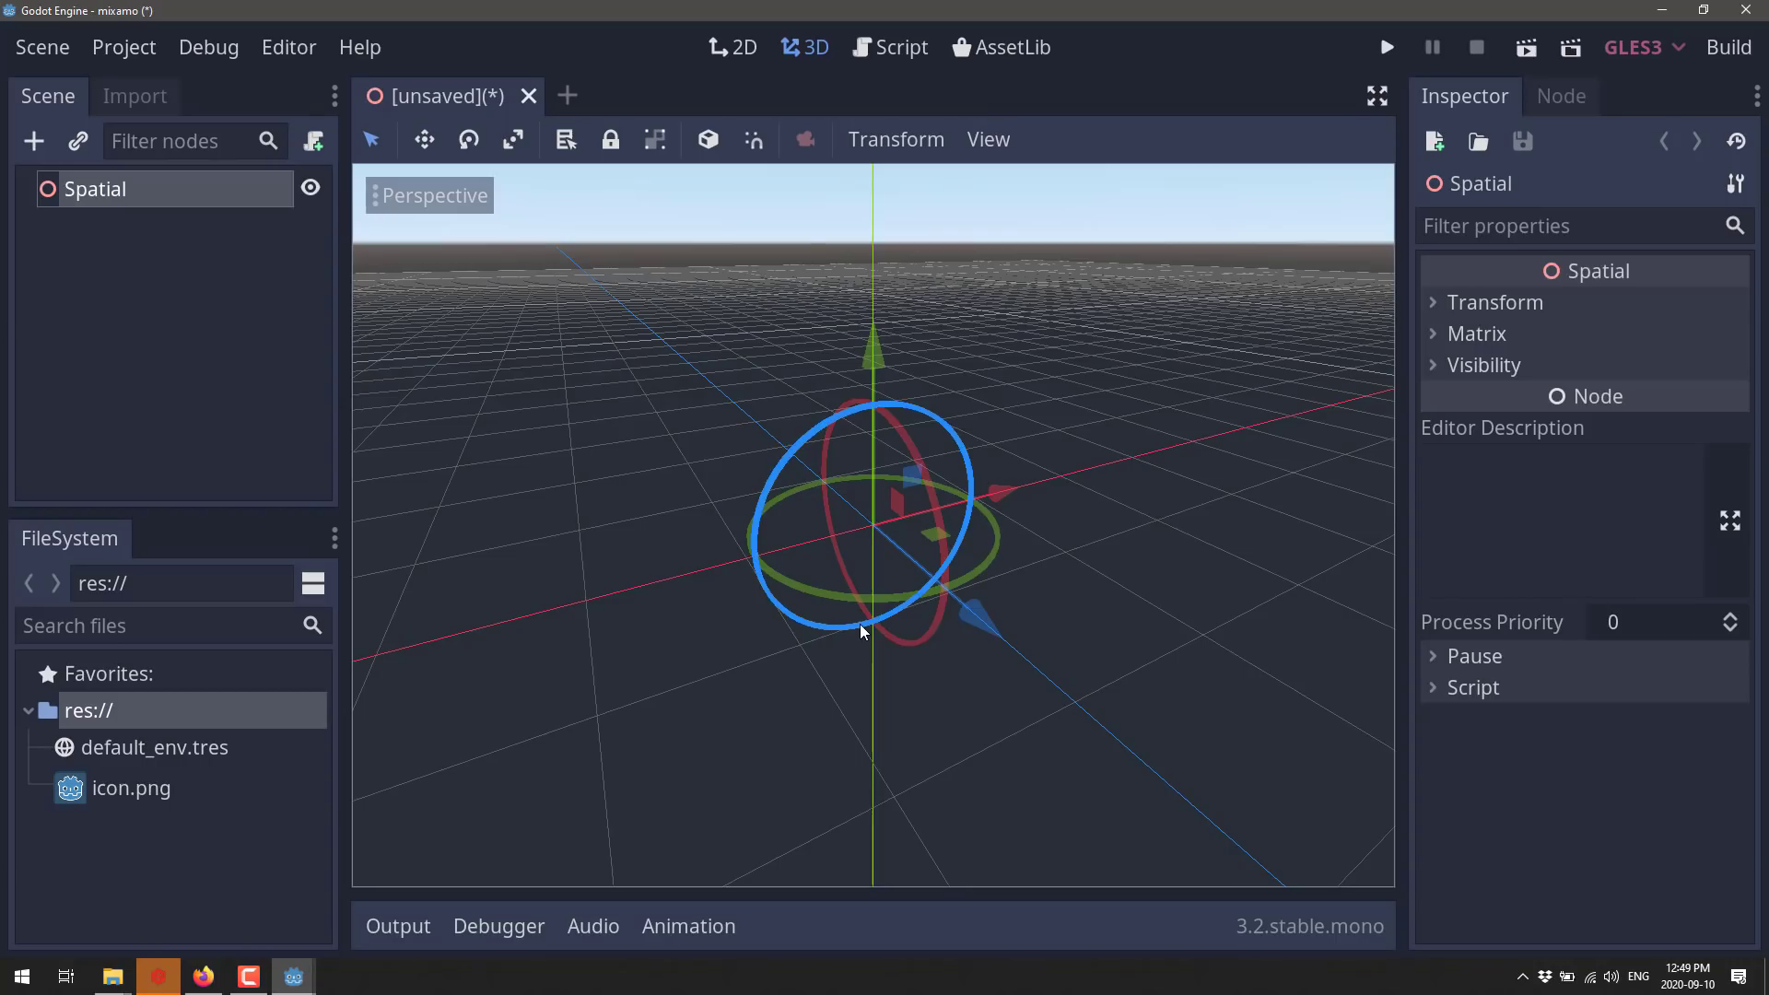
right_click(166, 816)
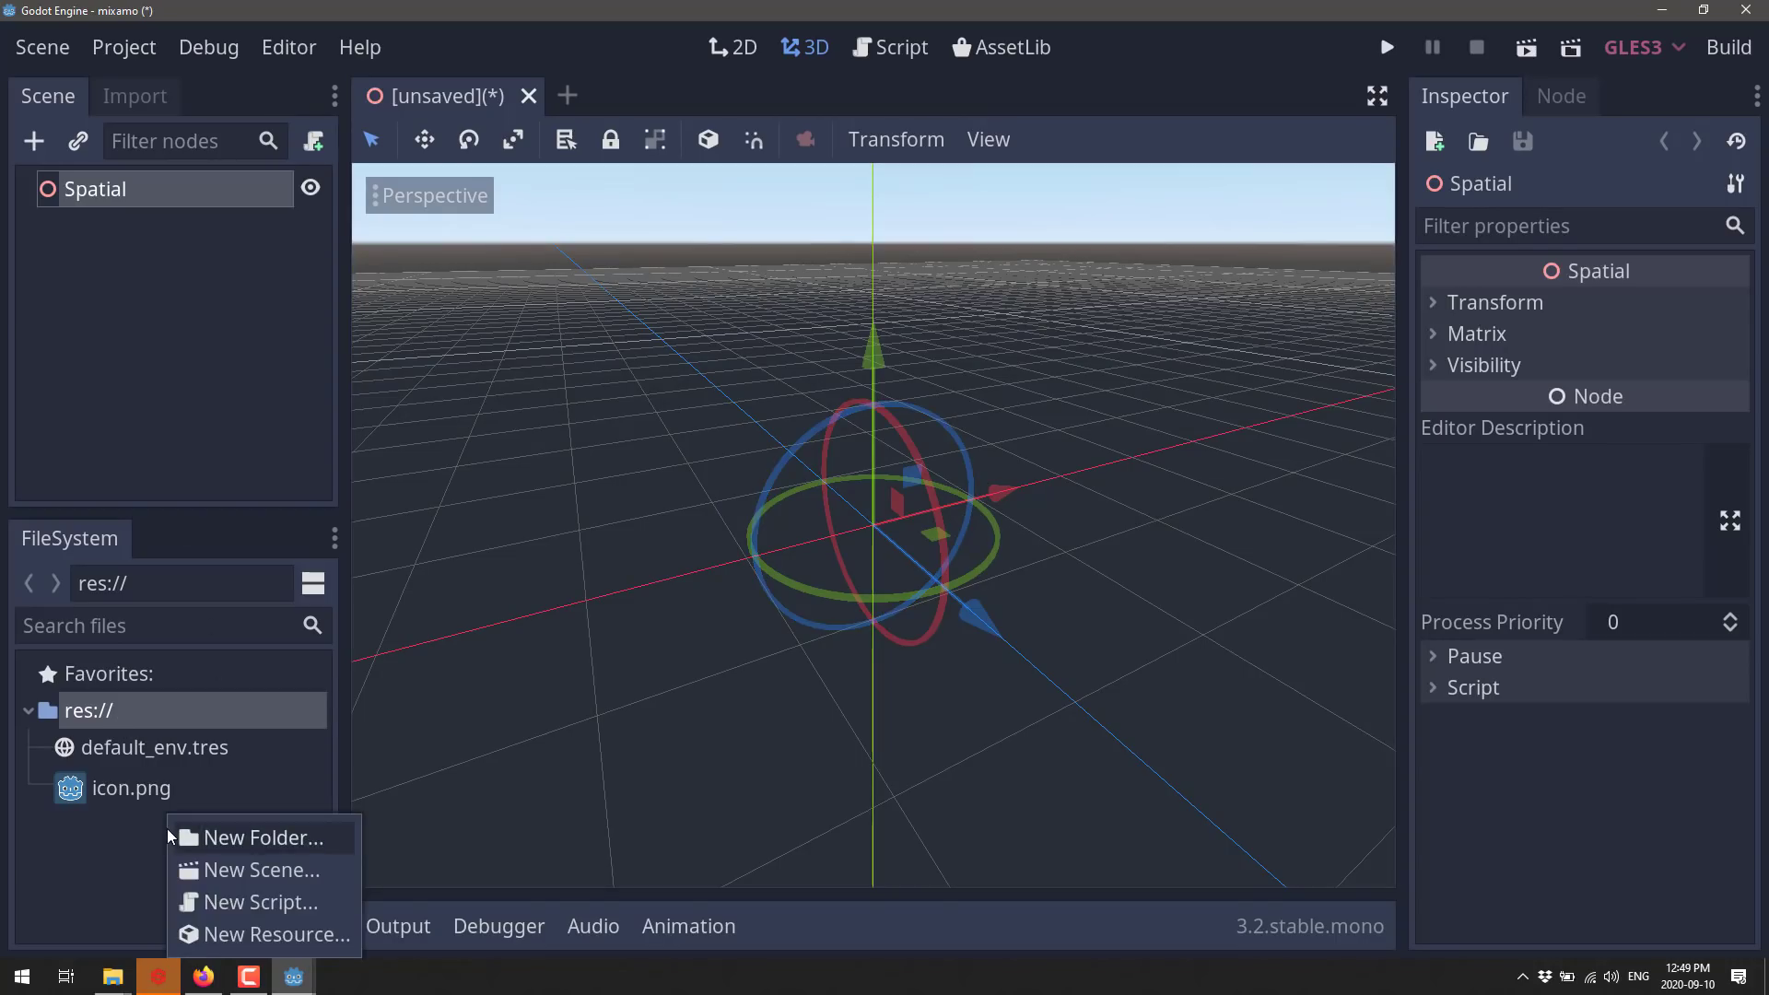
click(89, 722)
right_click(89, 722)
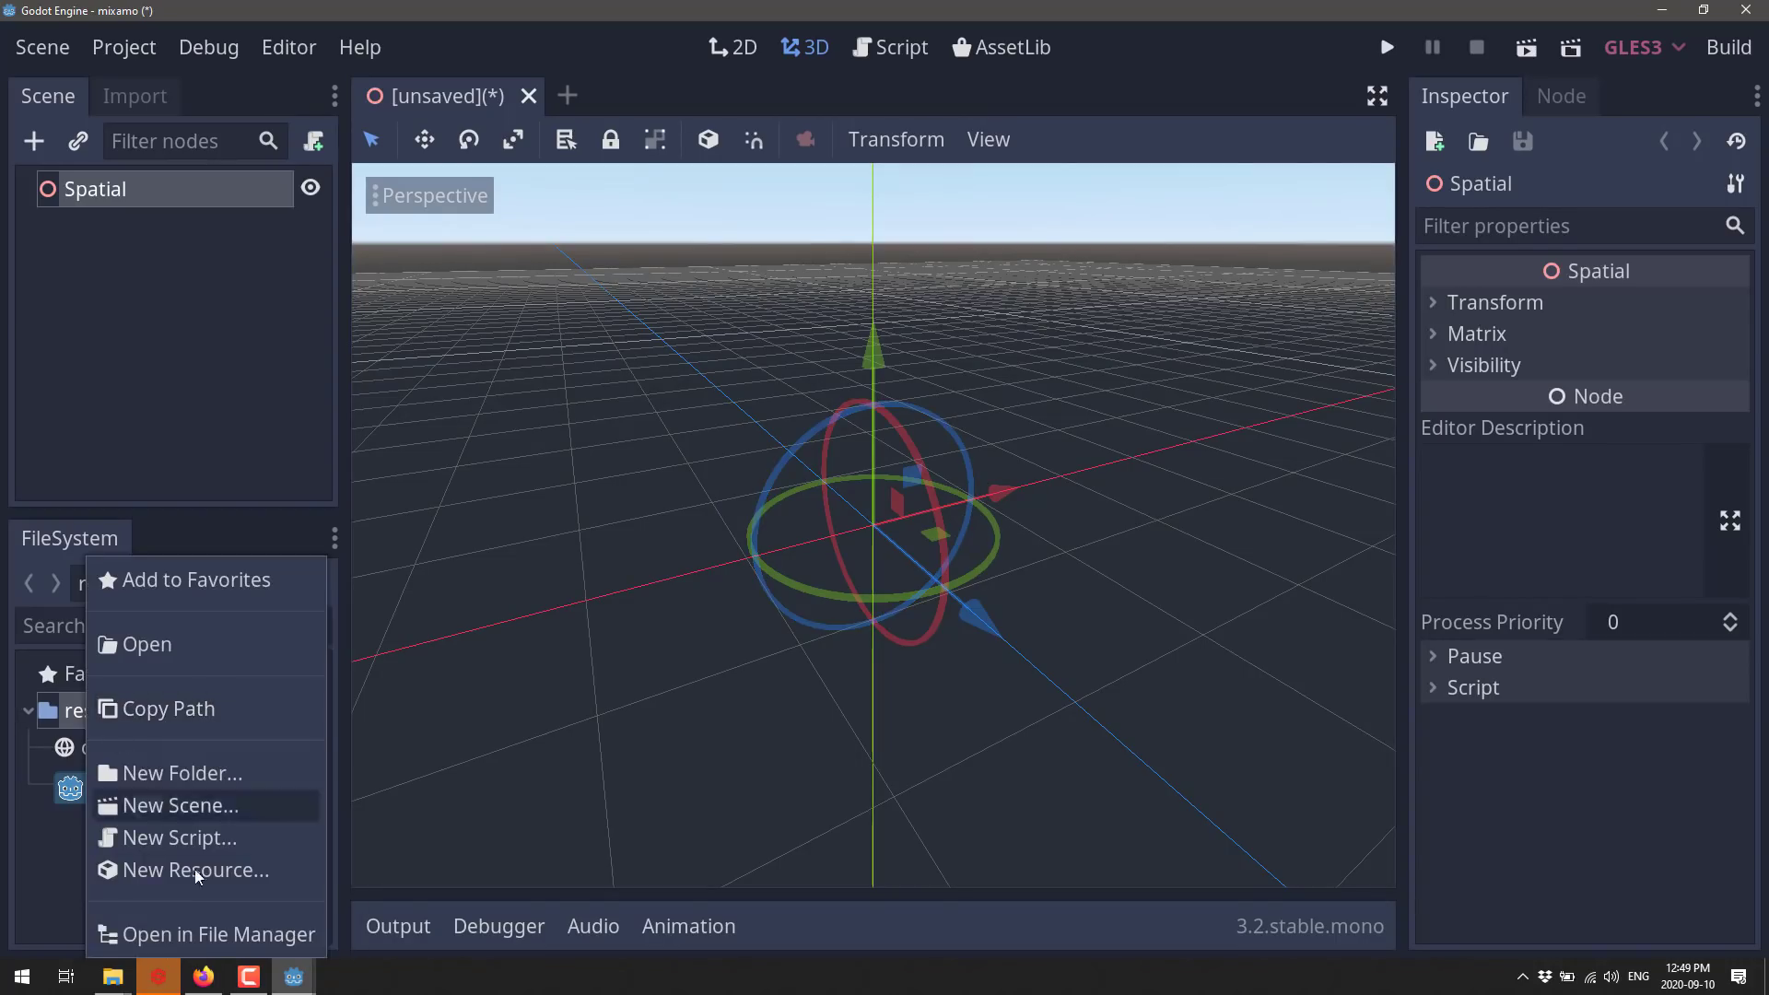
click(225, 940)
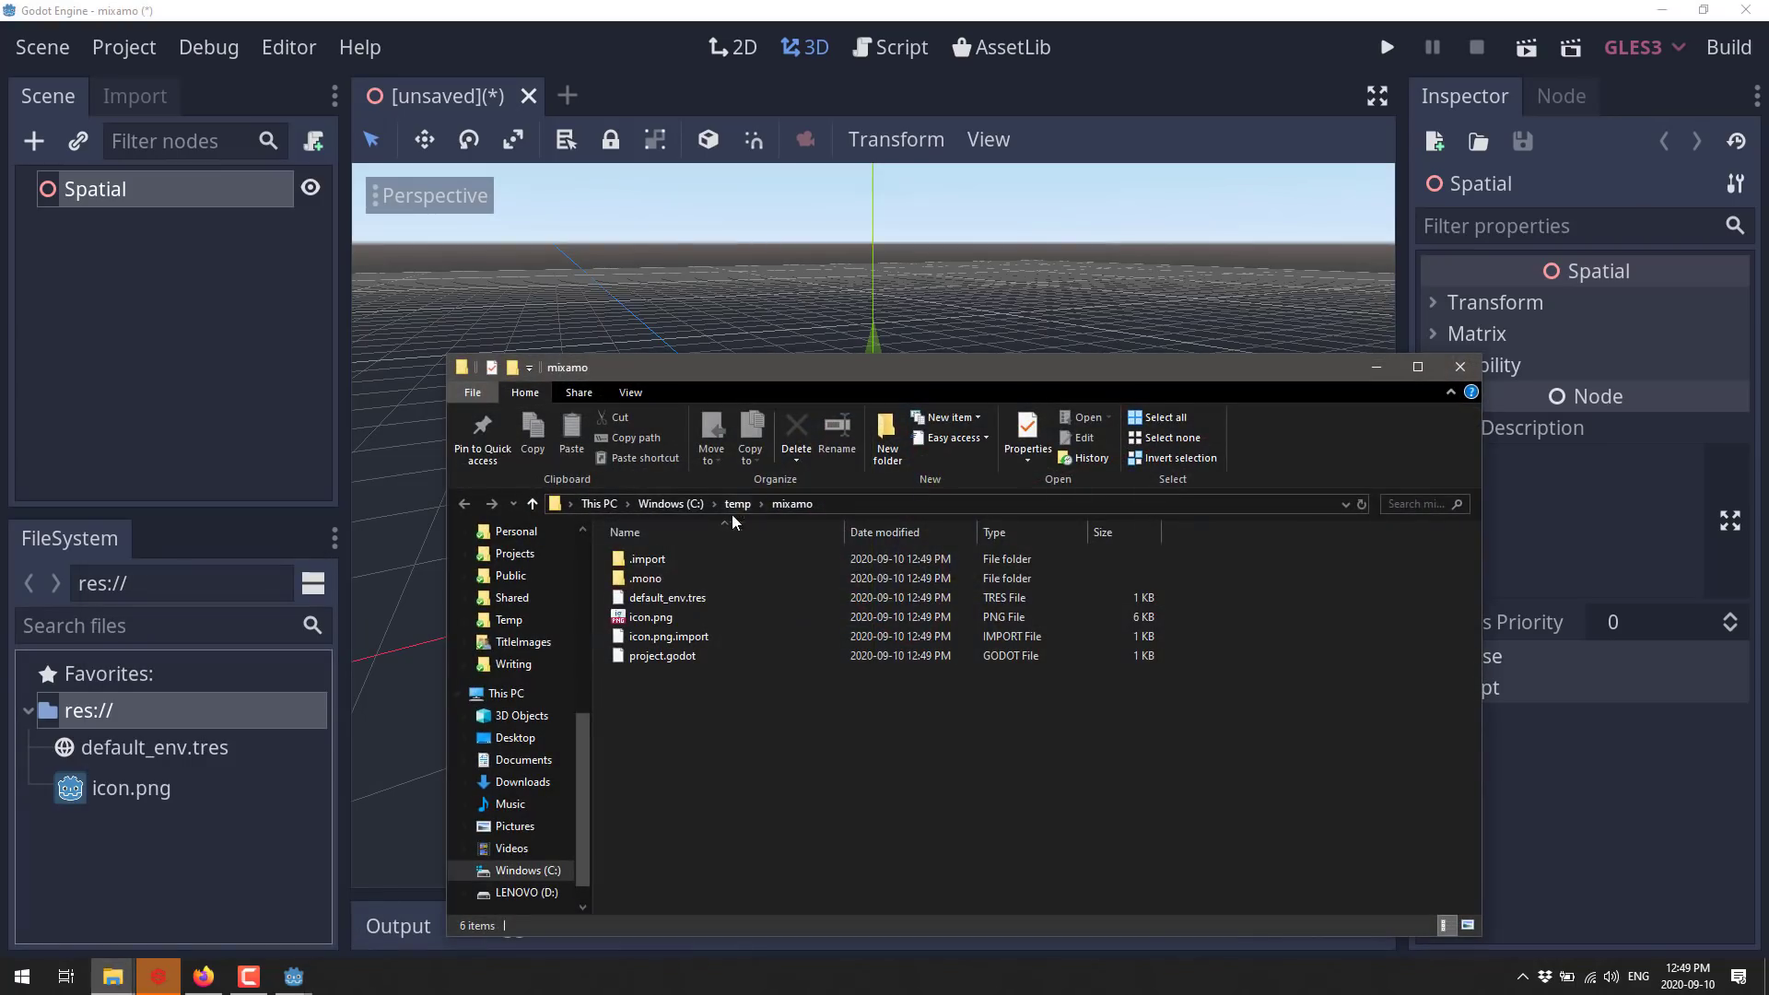
Step: Go to the Downloads folder in File Explorer and sort it by date modified
click(114, 977)
click(288, 898)
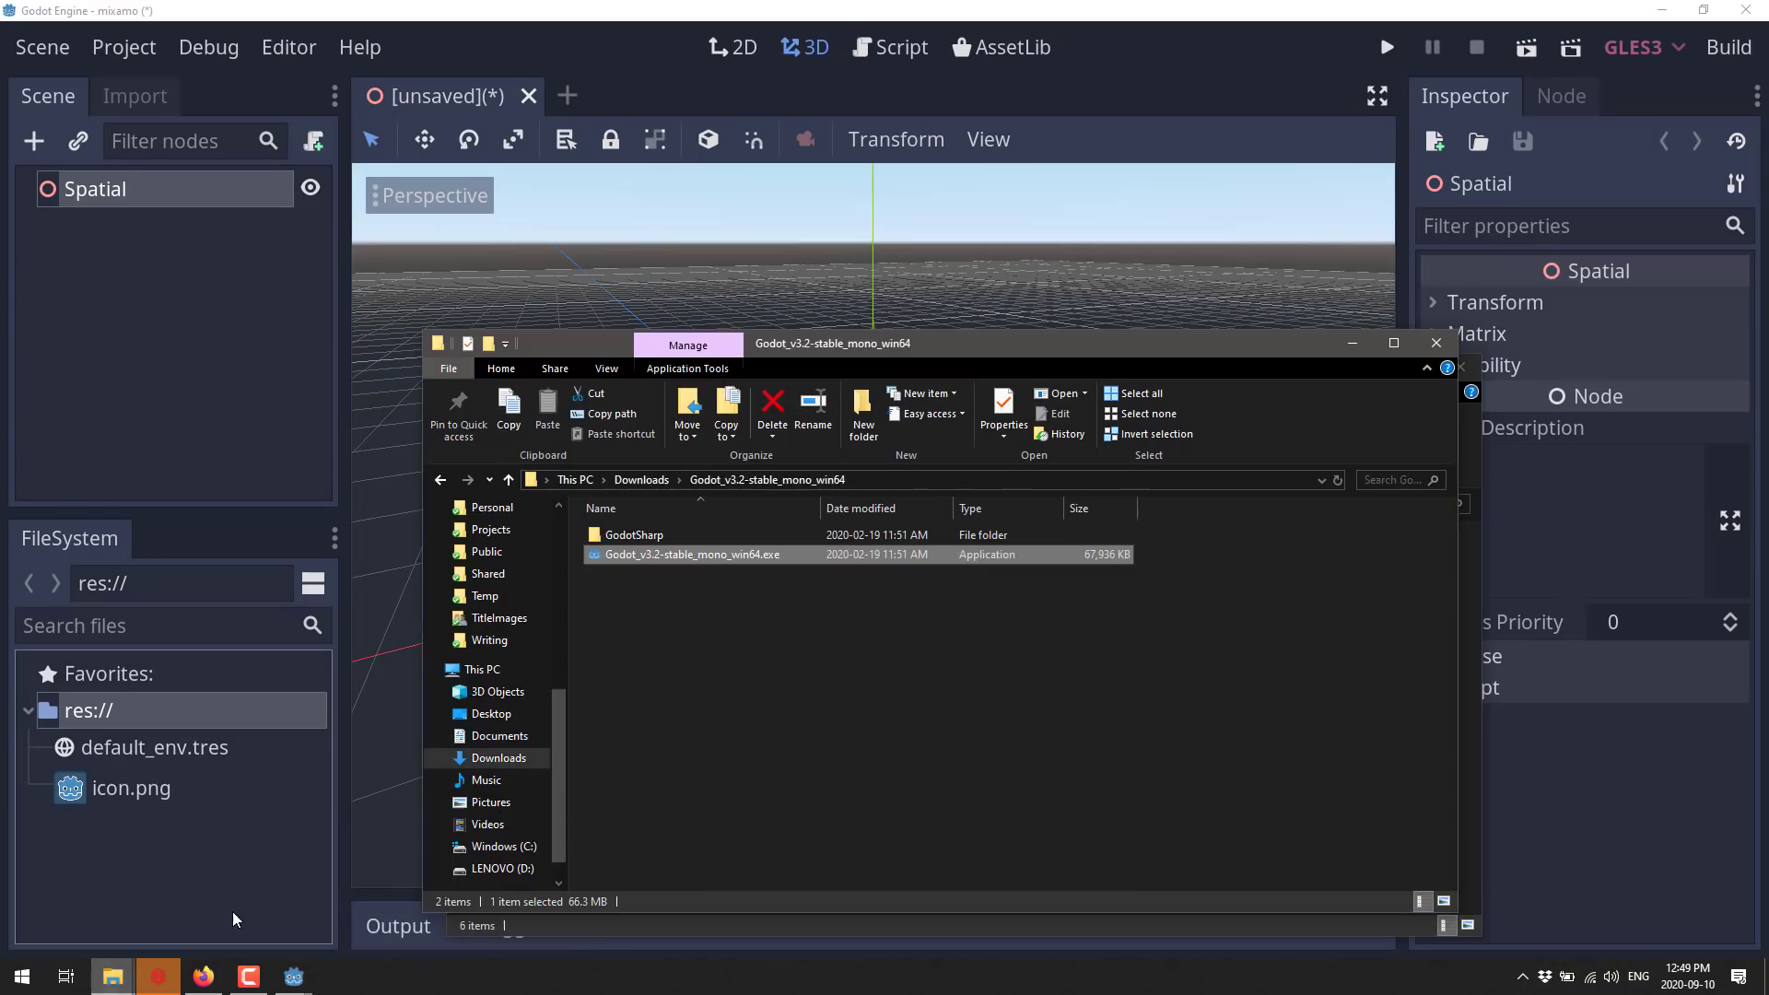
key(alt+Up)
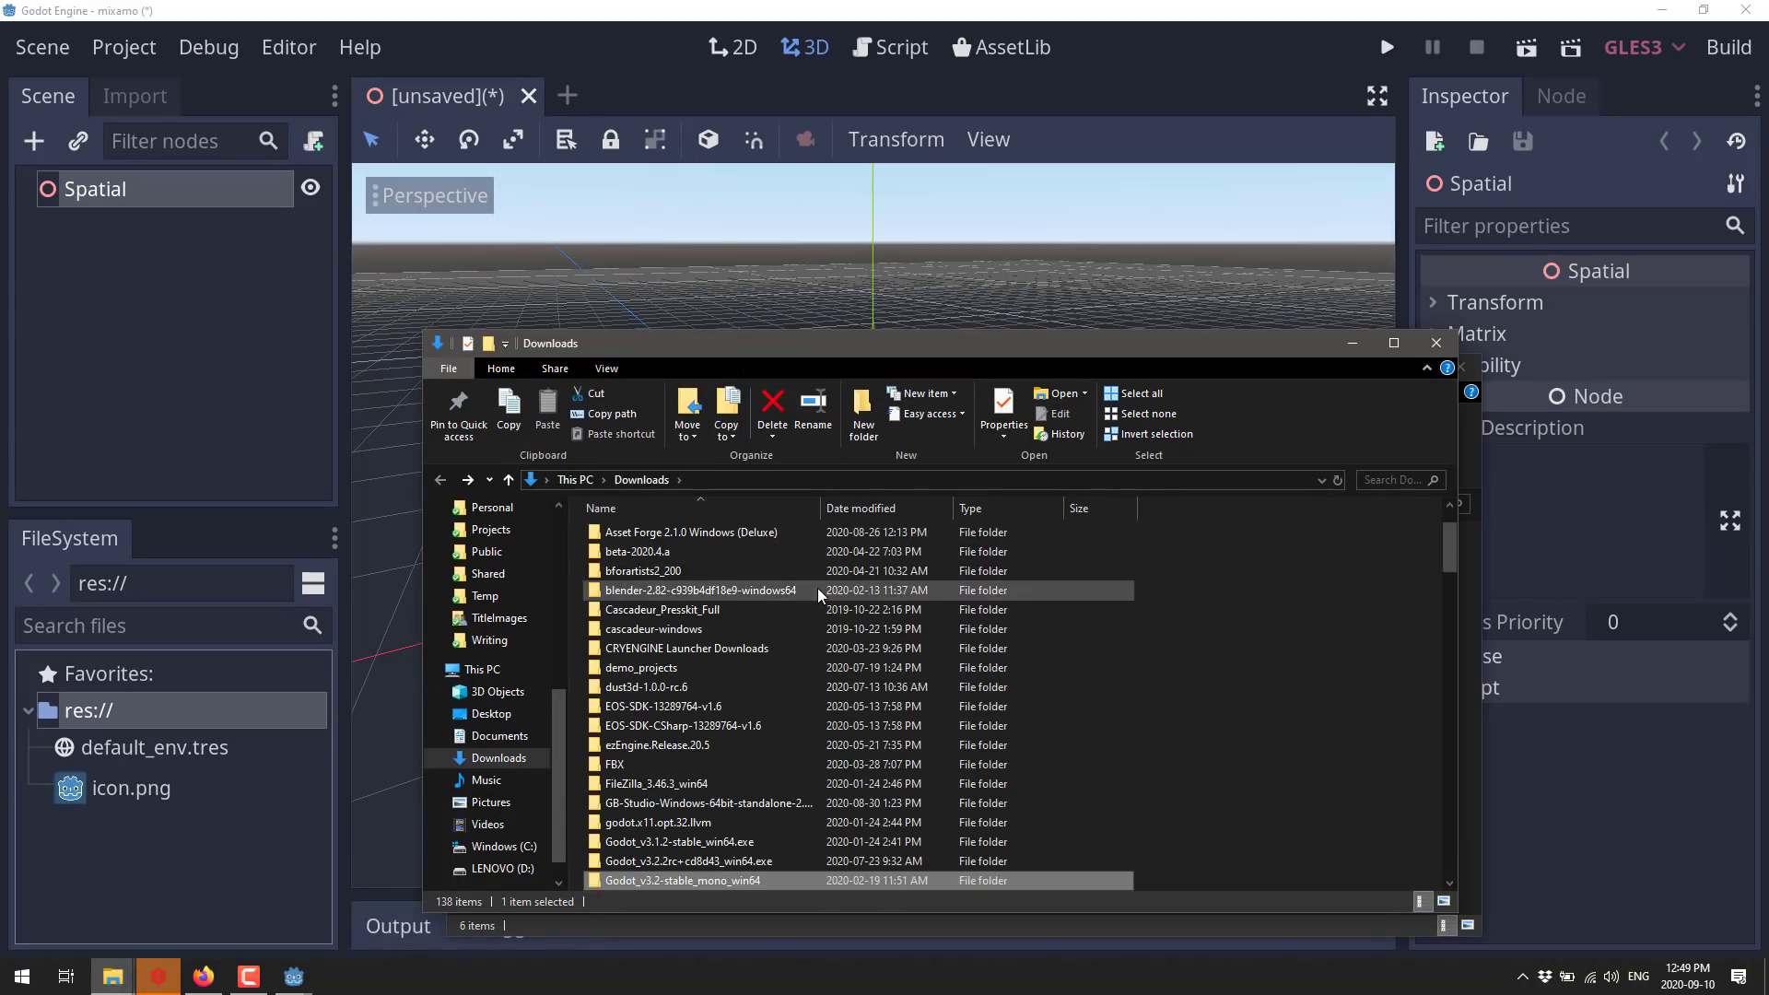
click(861, 508)
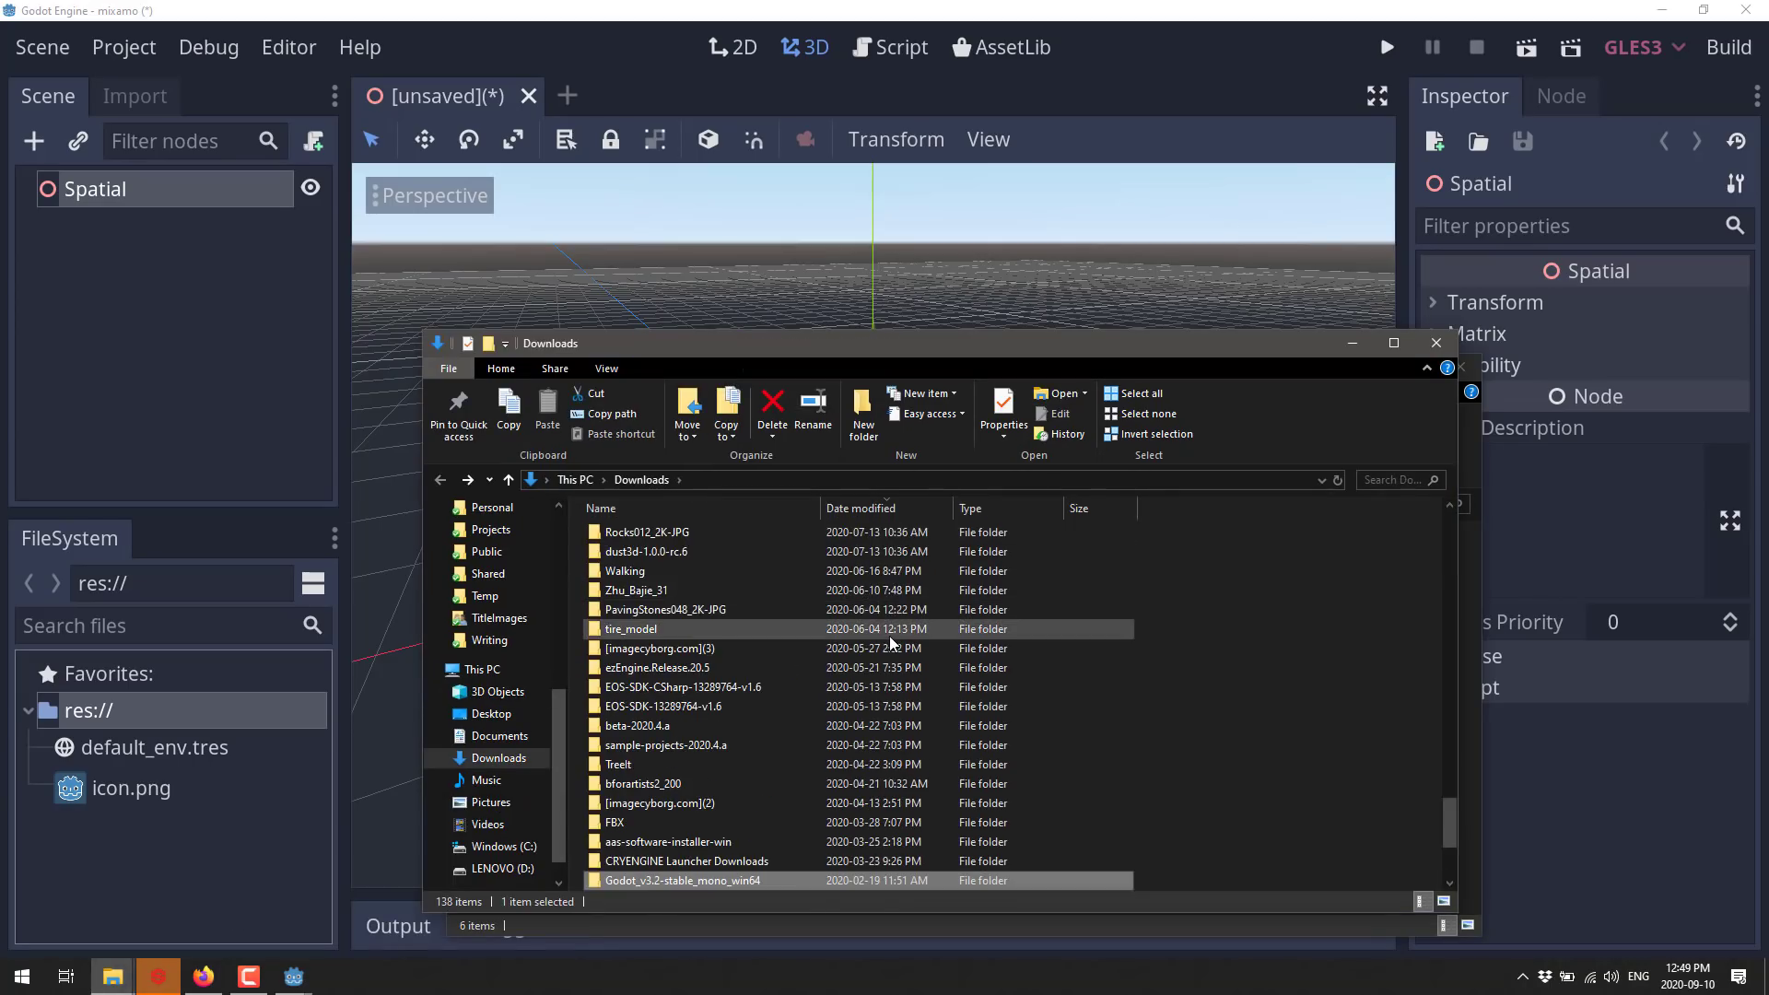
scroll(898, 589, up, 20)
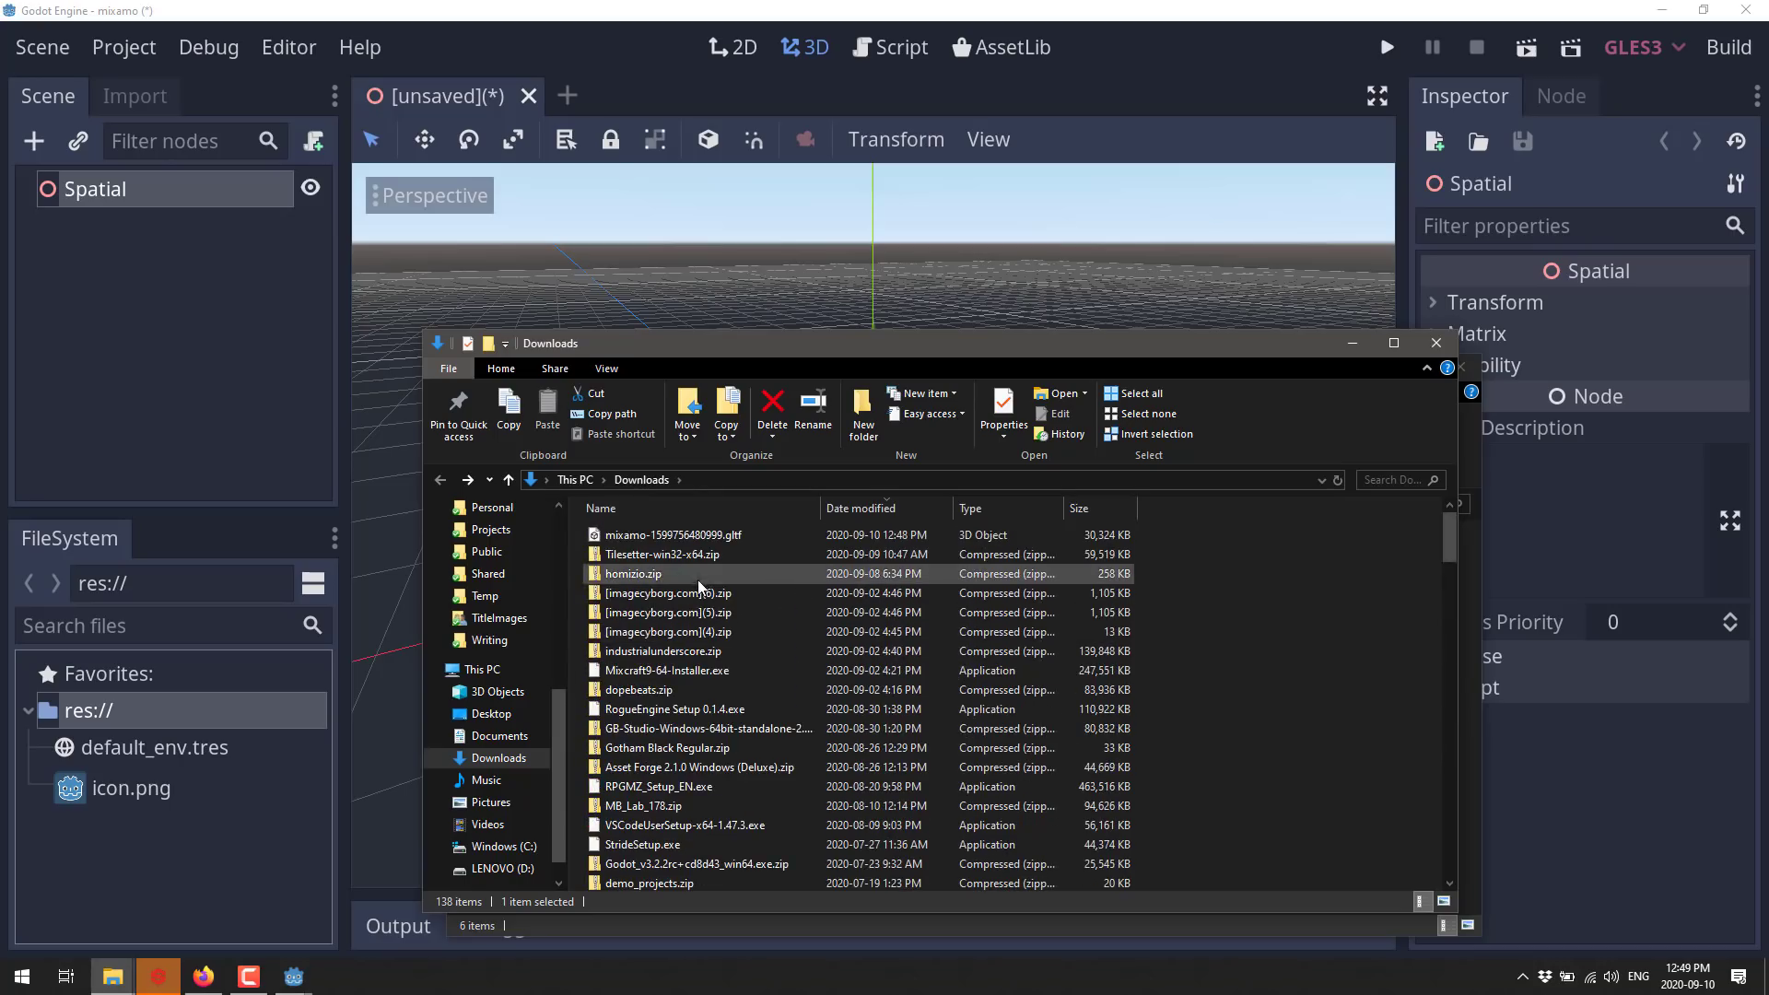
Step: Drag mixamo-1599756480999.gltf into the Godot project's FileSystem dock
drag(700, 534, 120, 984)
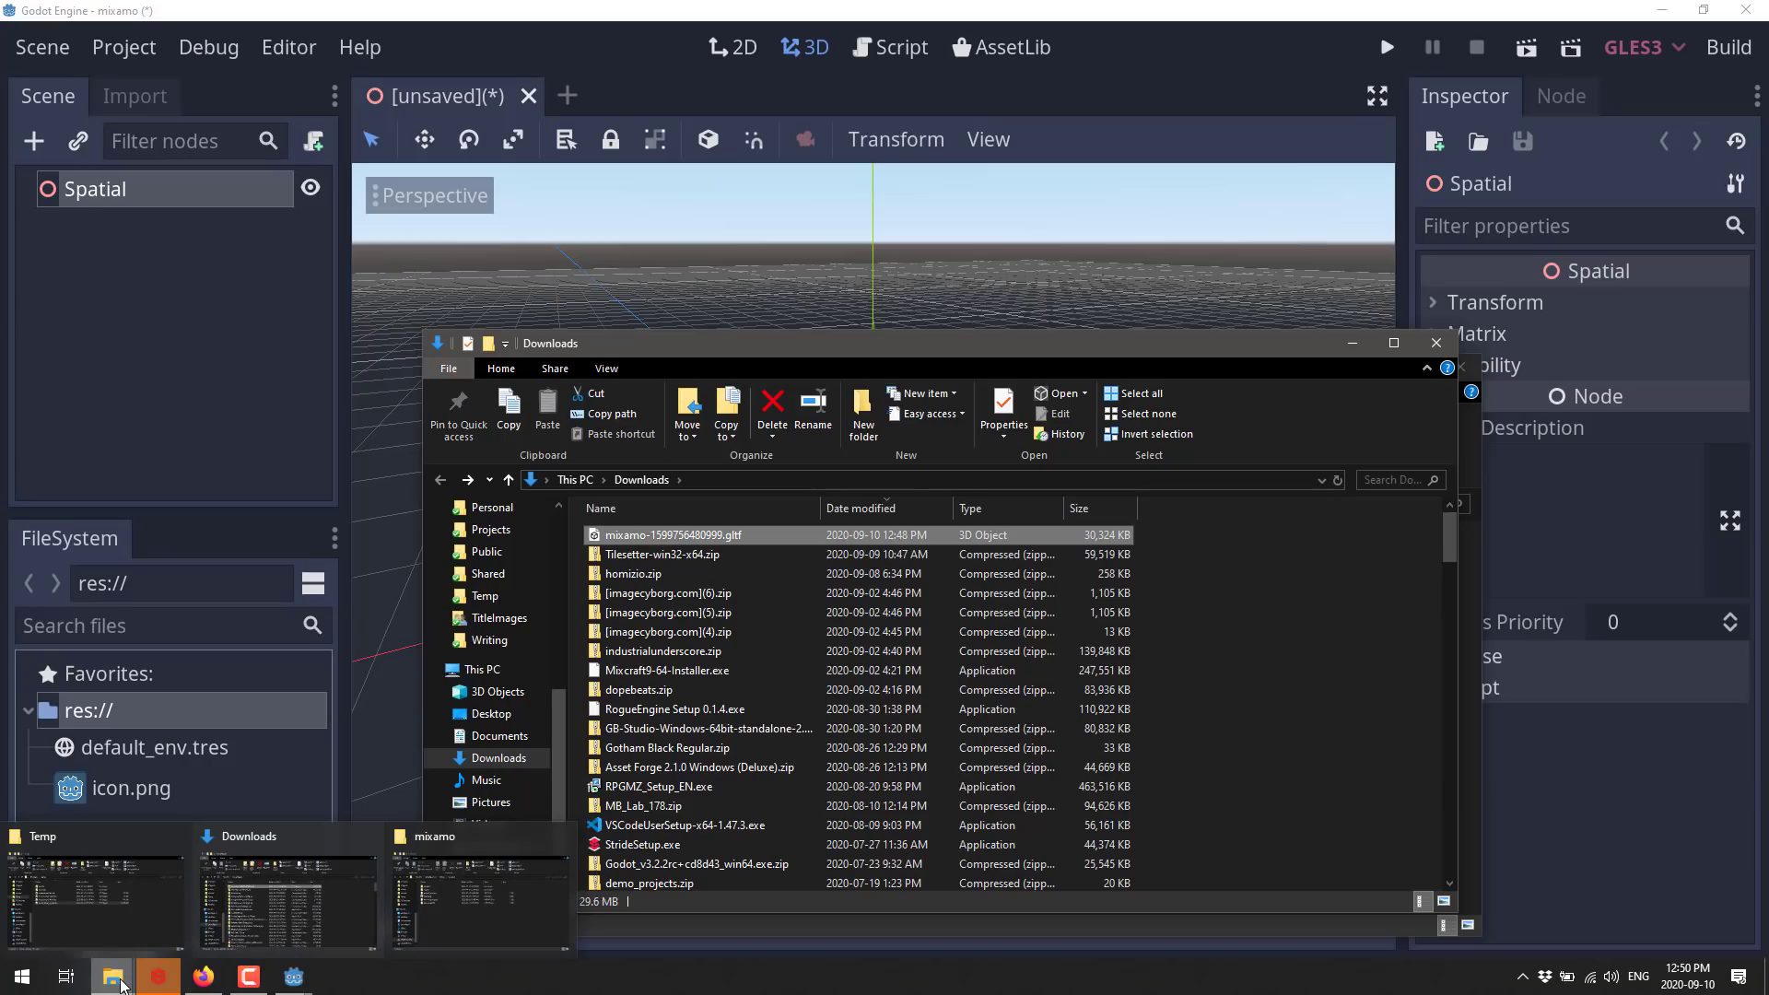
drag(145, 977, 817, 822)
click(929, 8)
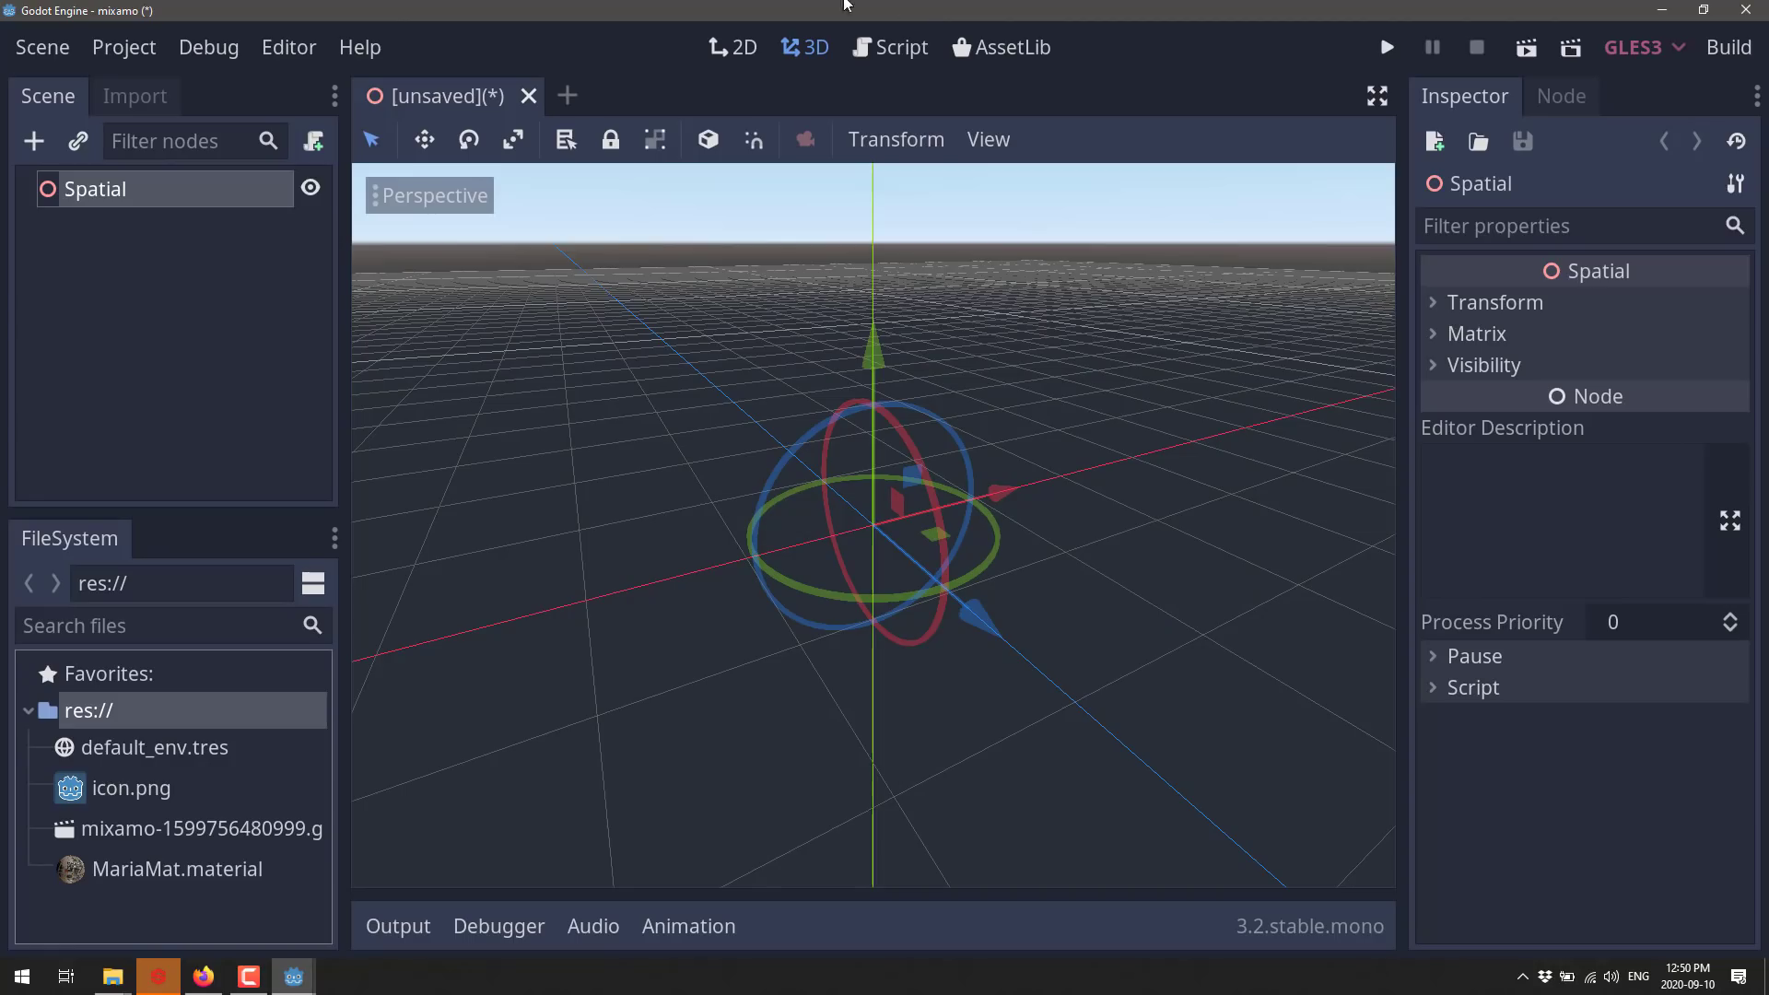
Step: Place the mixamo .gltf in the 3D scene, then open it as a New Inherited scene
drag(217, 833, 701, 461)
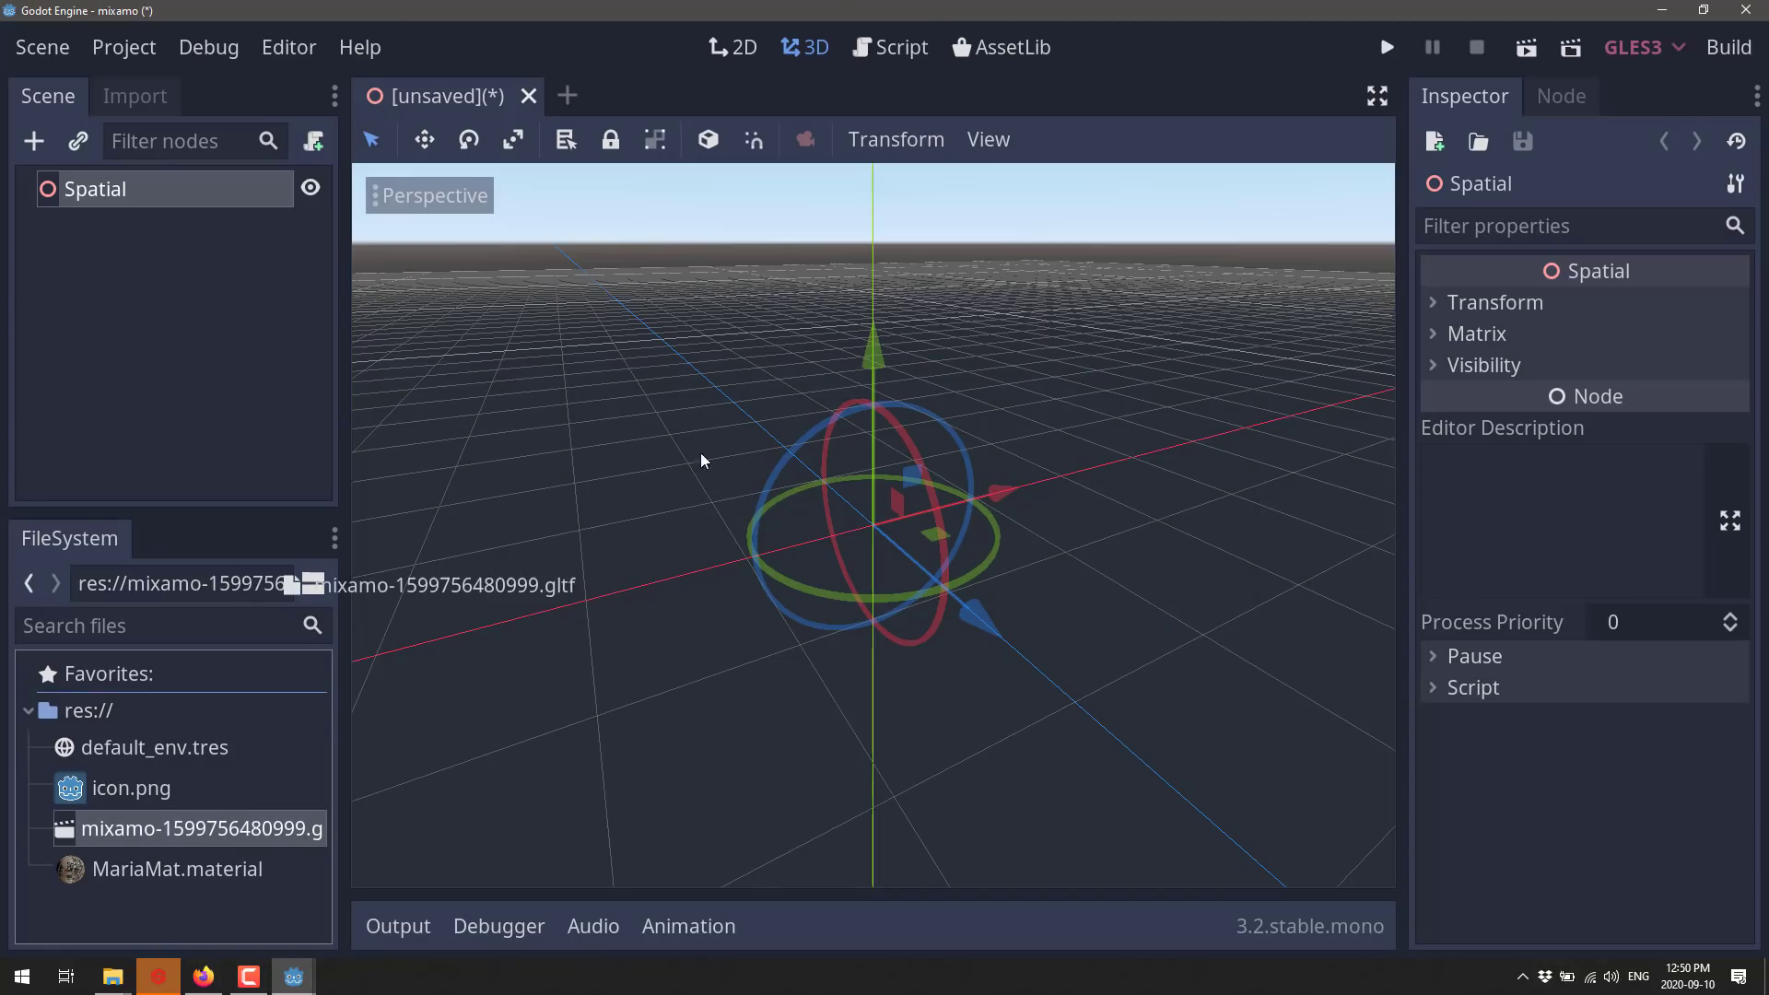
drag(790, 422, 850, 450)
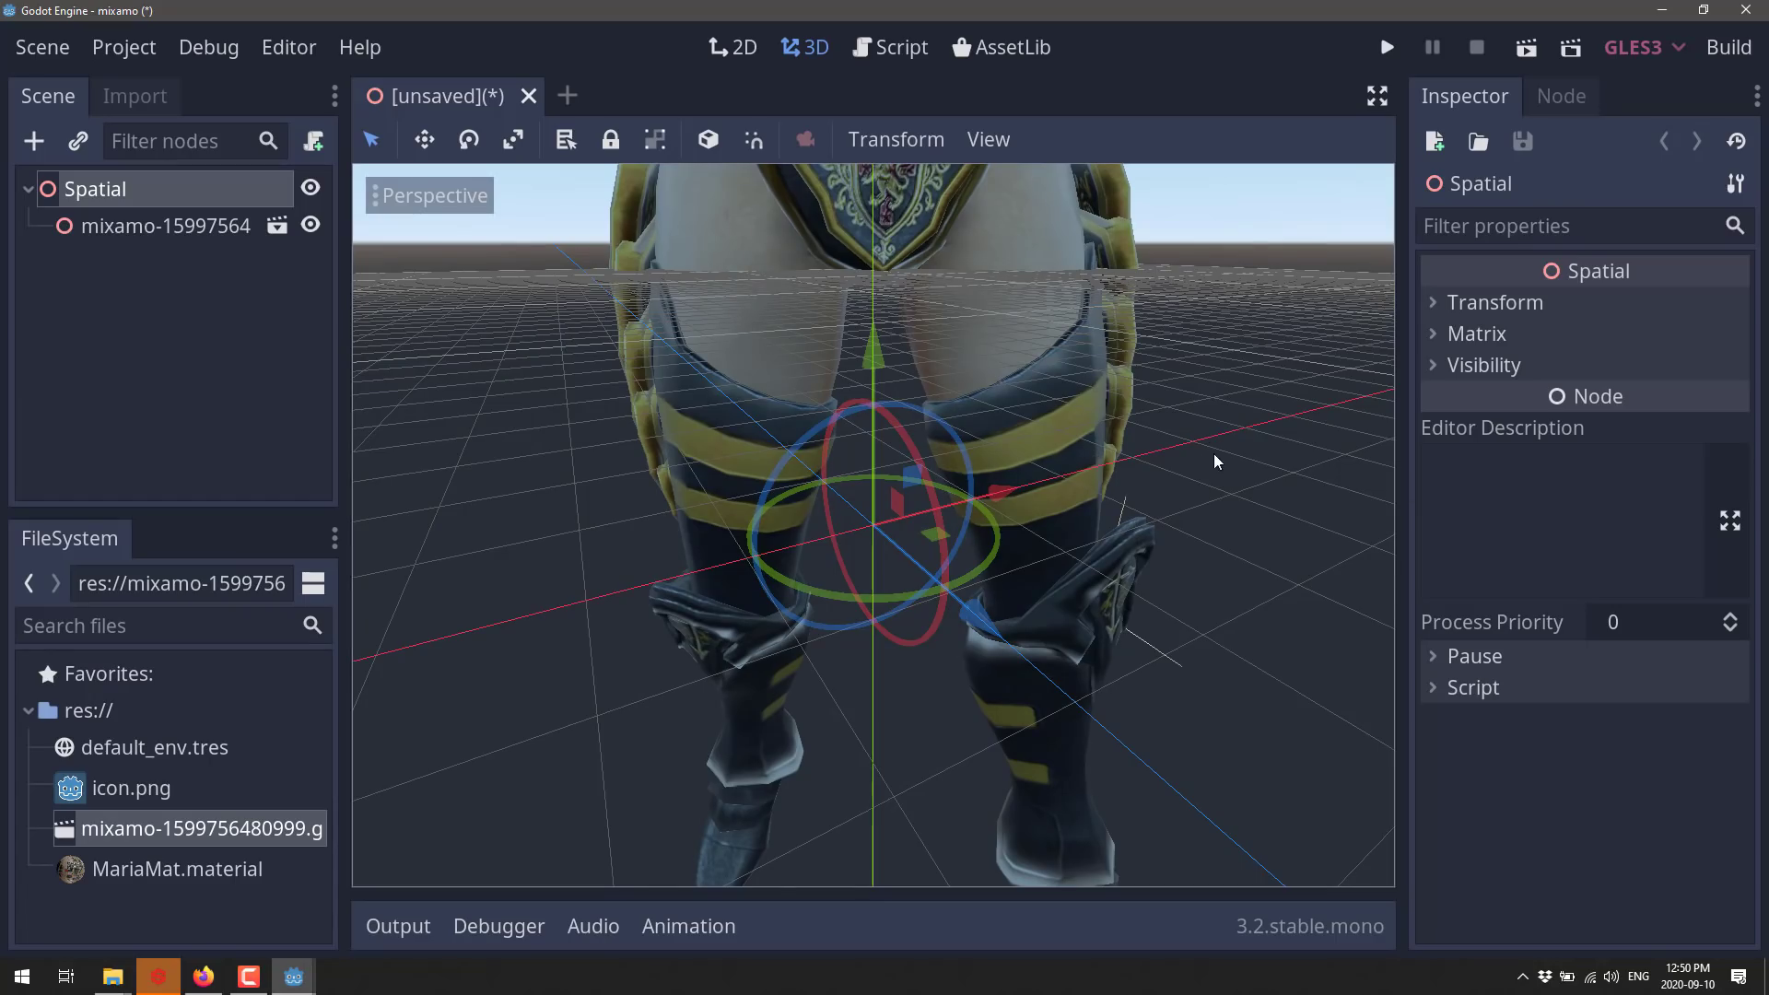
middle_drag(1215, 461, 846, 608)
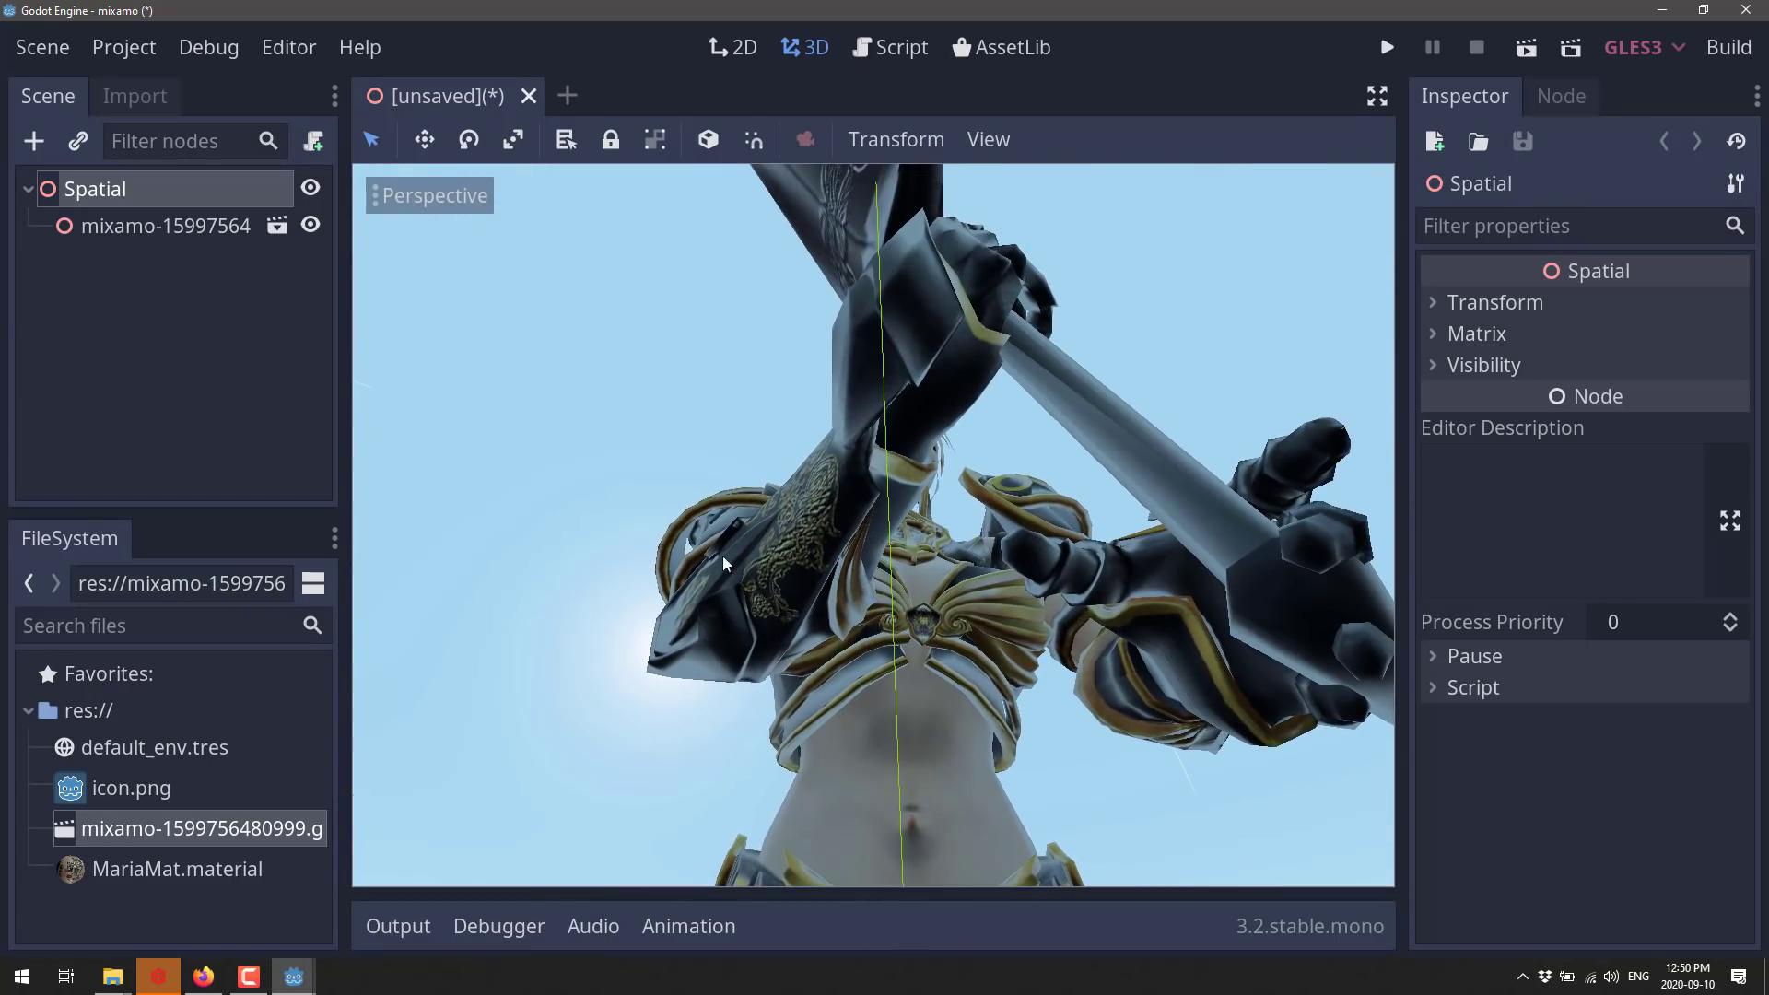
click(279, 228)
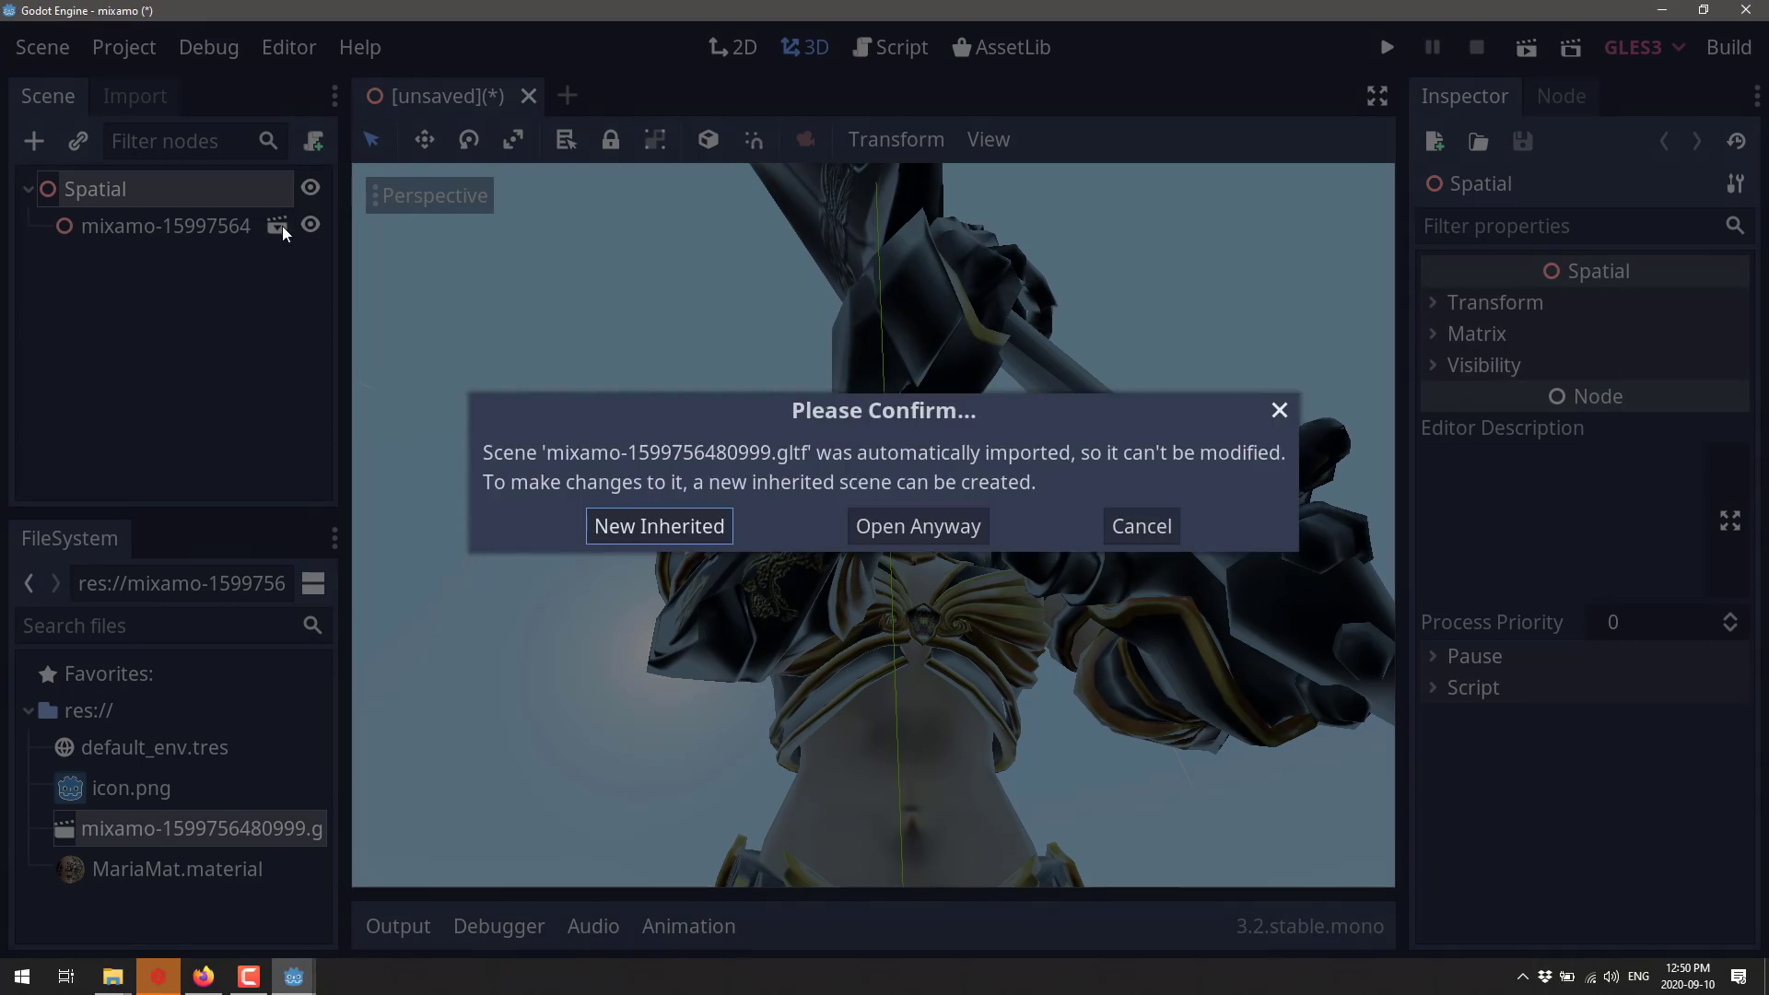
click(683, 526)
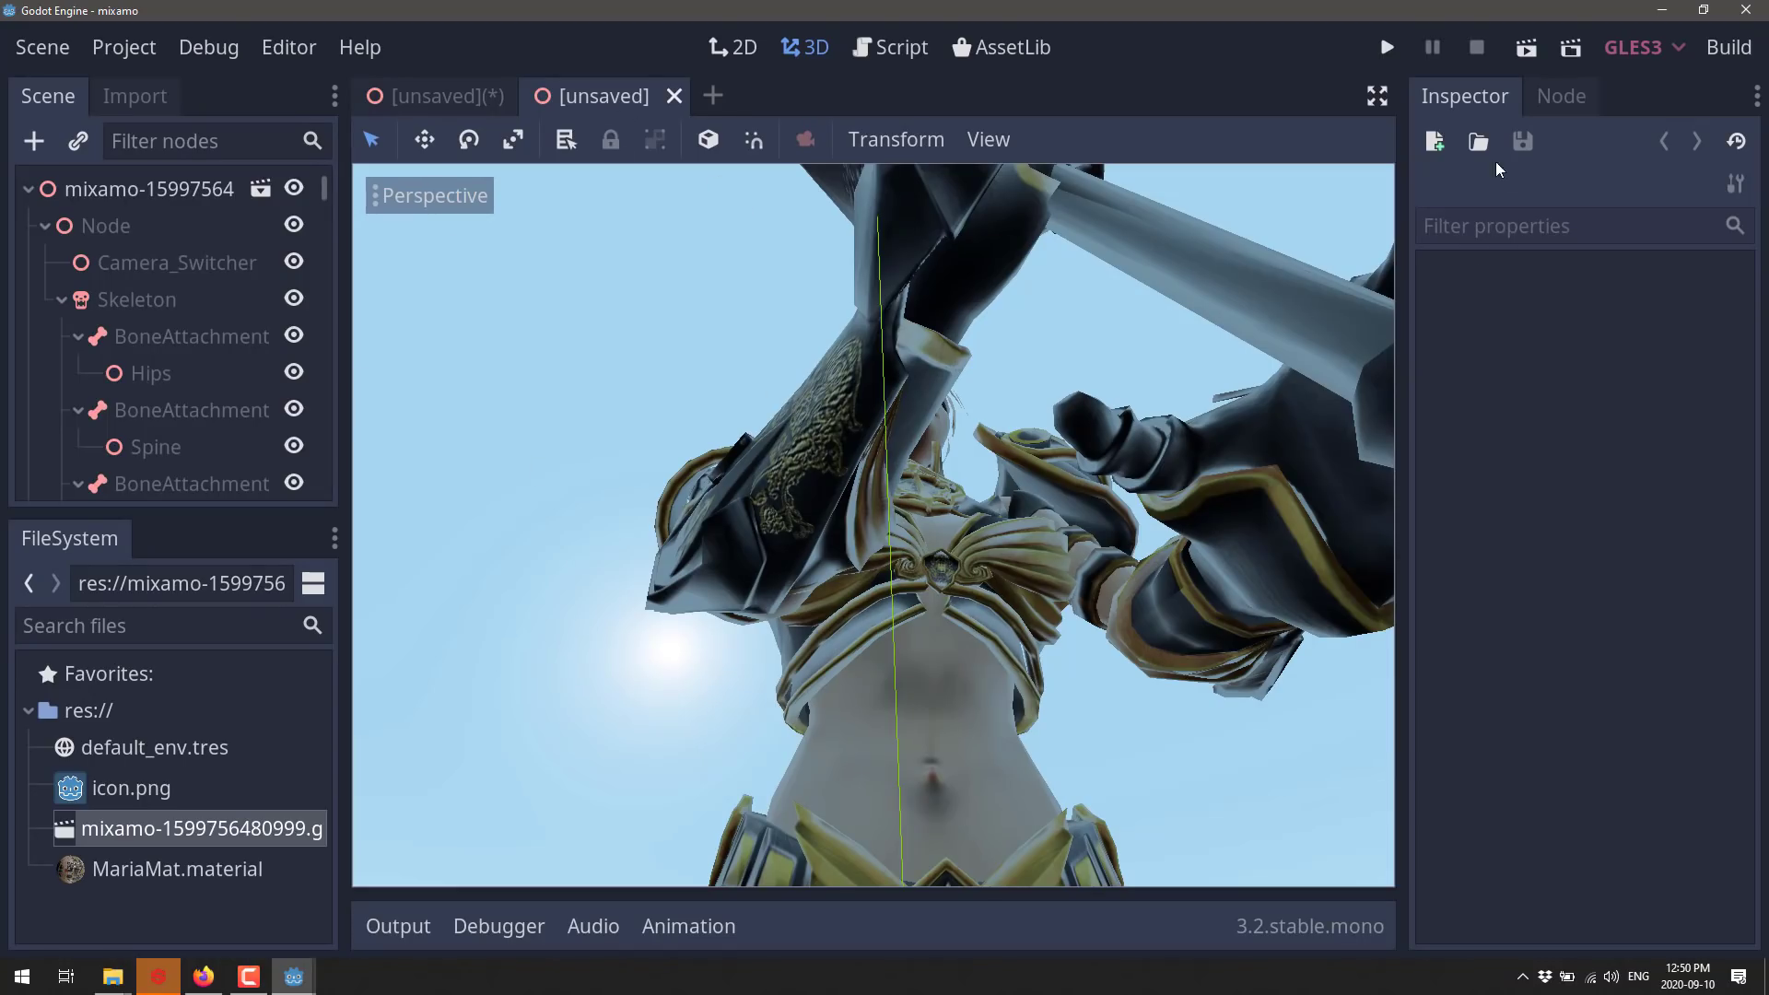
Step: Set the mixamo root node's Transform scale to 0.1 on x, y and z
click(172, 199)
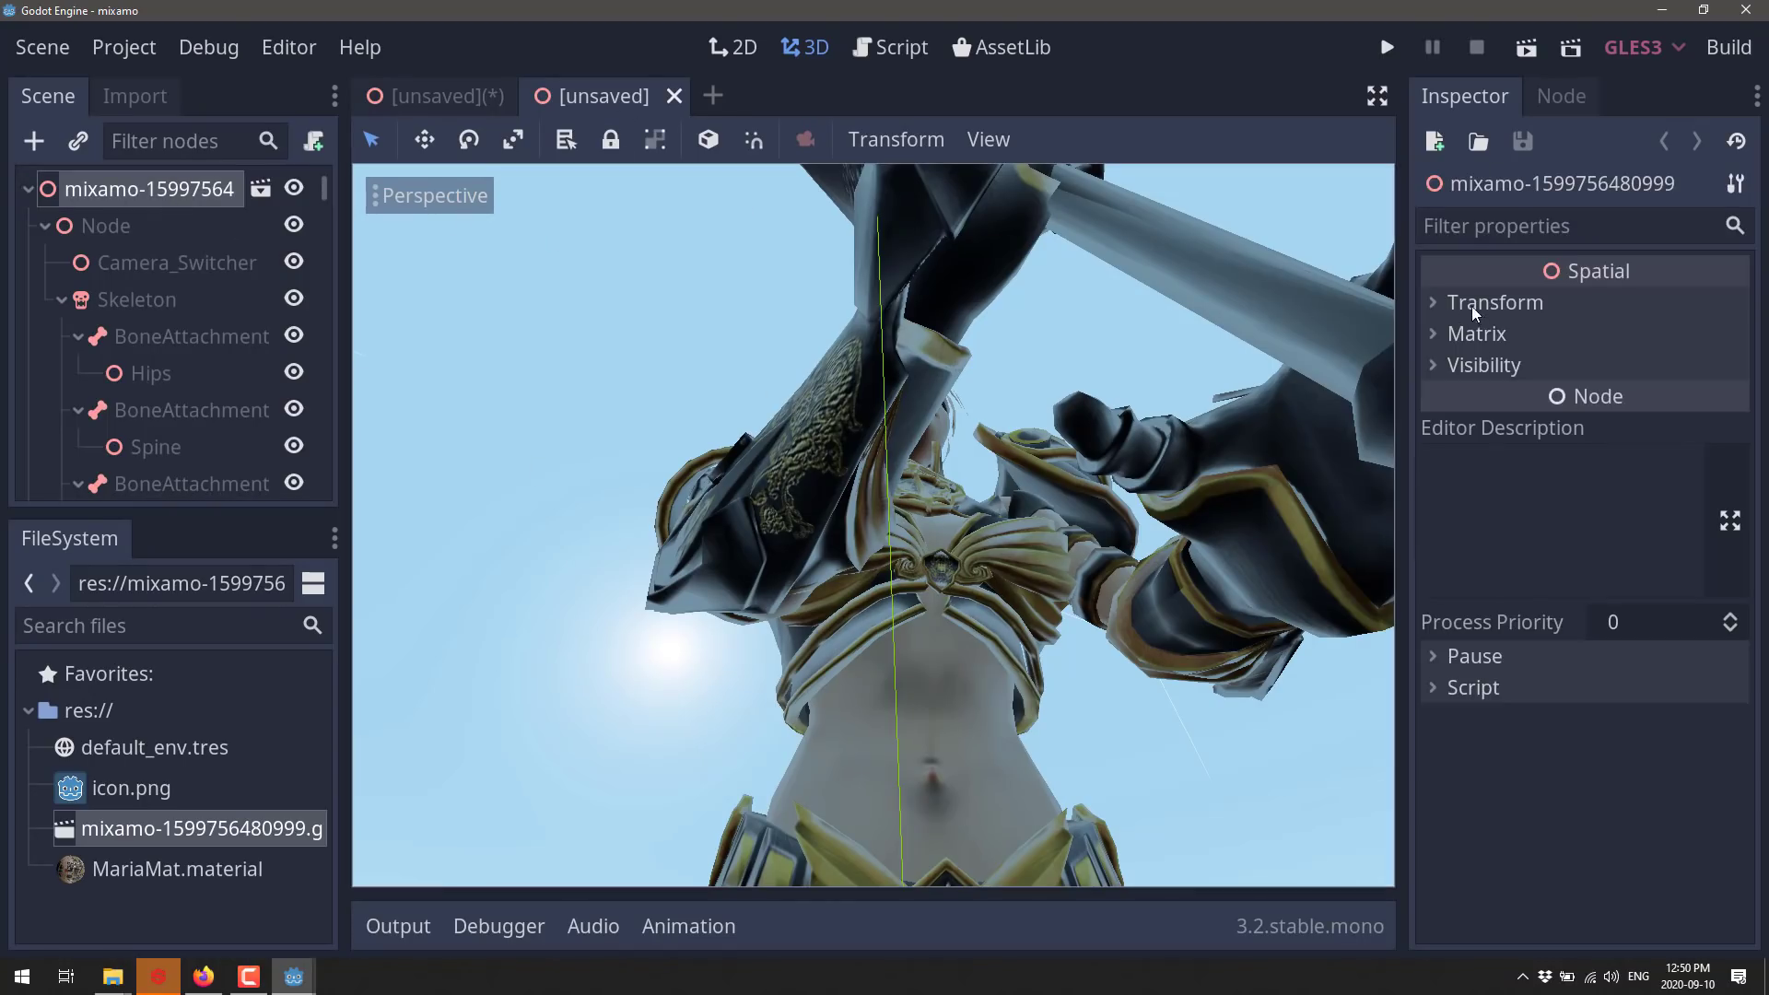
click(1439, 305)
click(1496, 514)
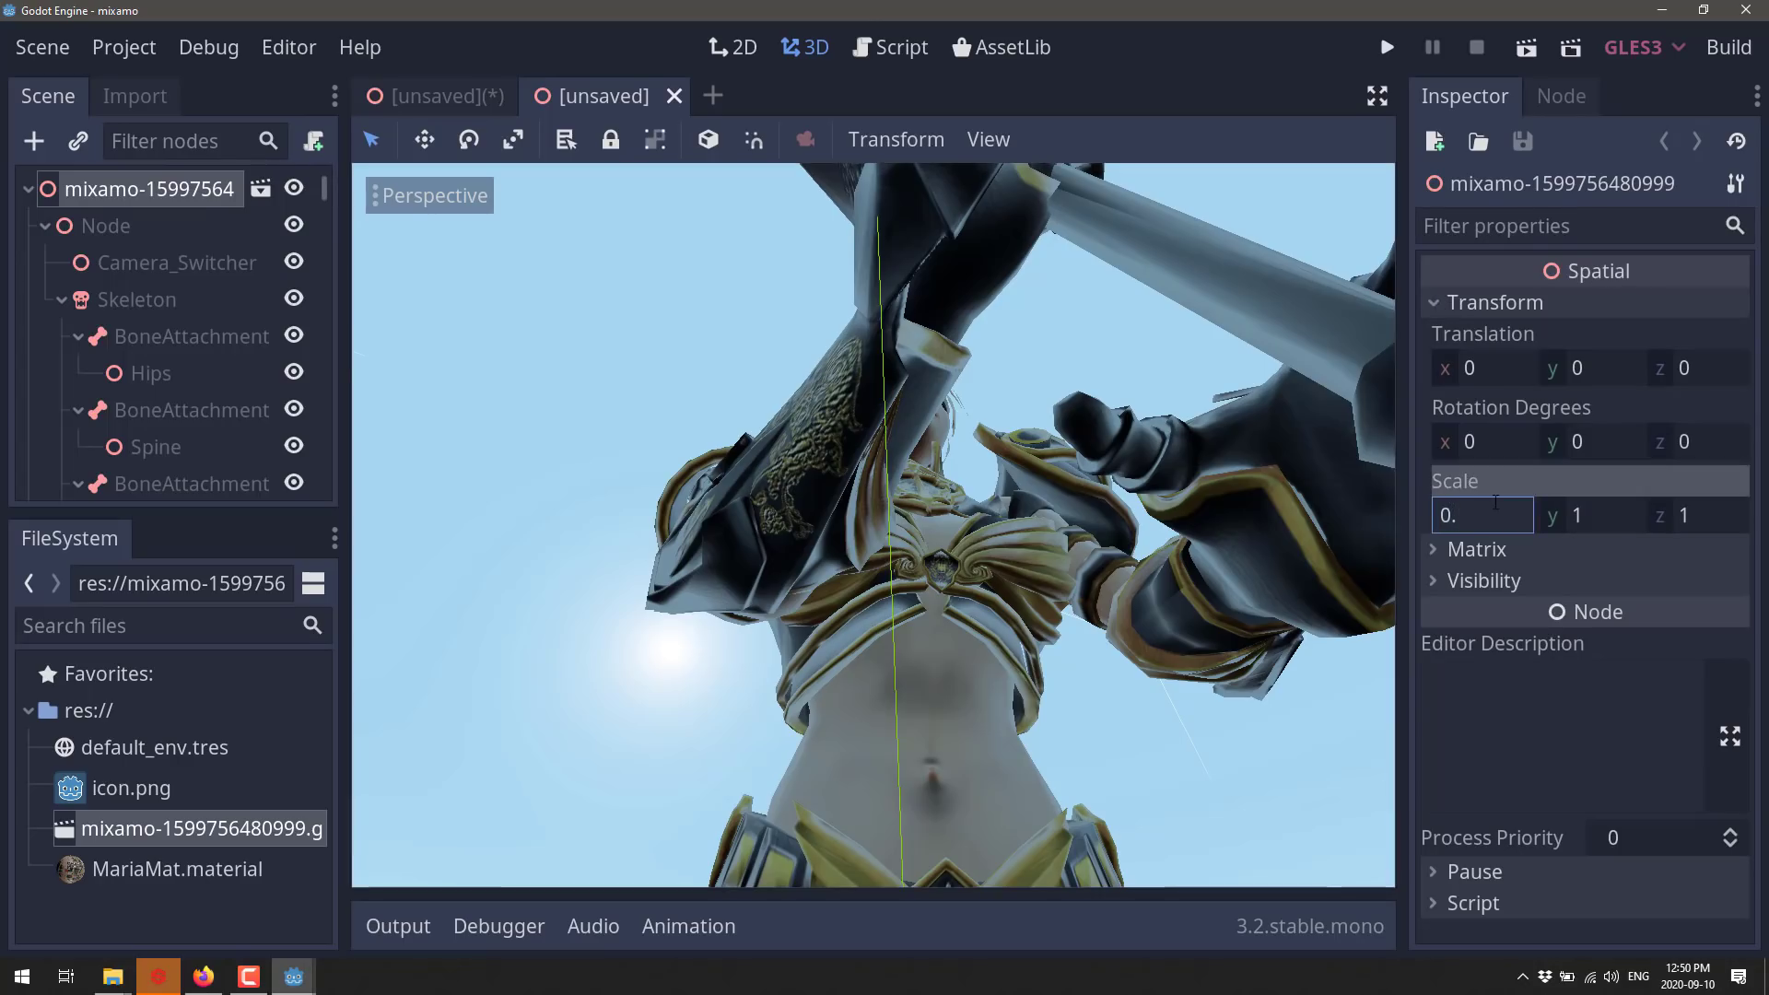
text(0.1)
key(Tab)
text(0.1)
key(Tab)
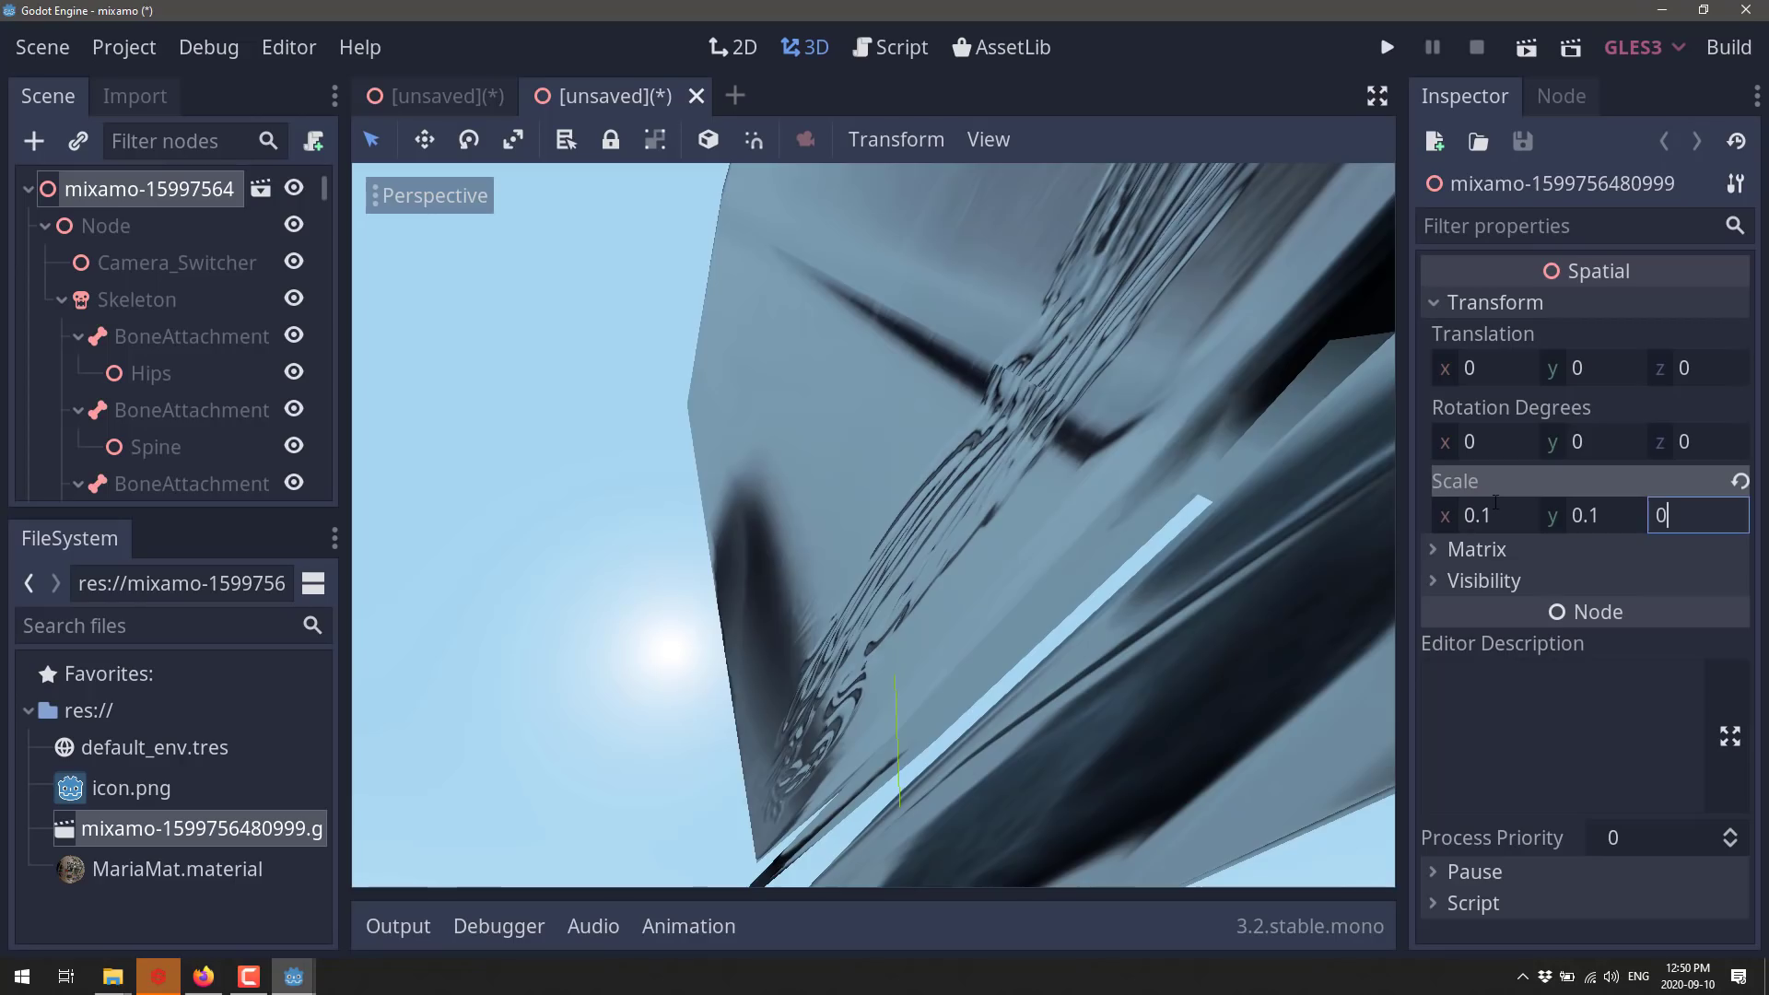
text(0.1)
key(Return)
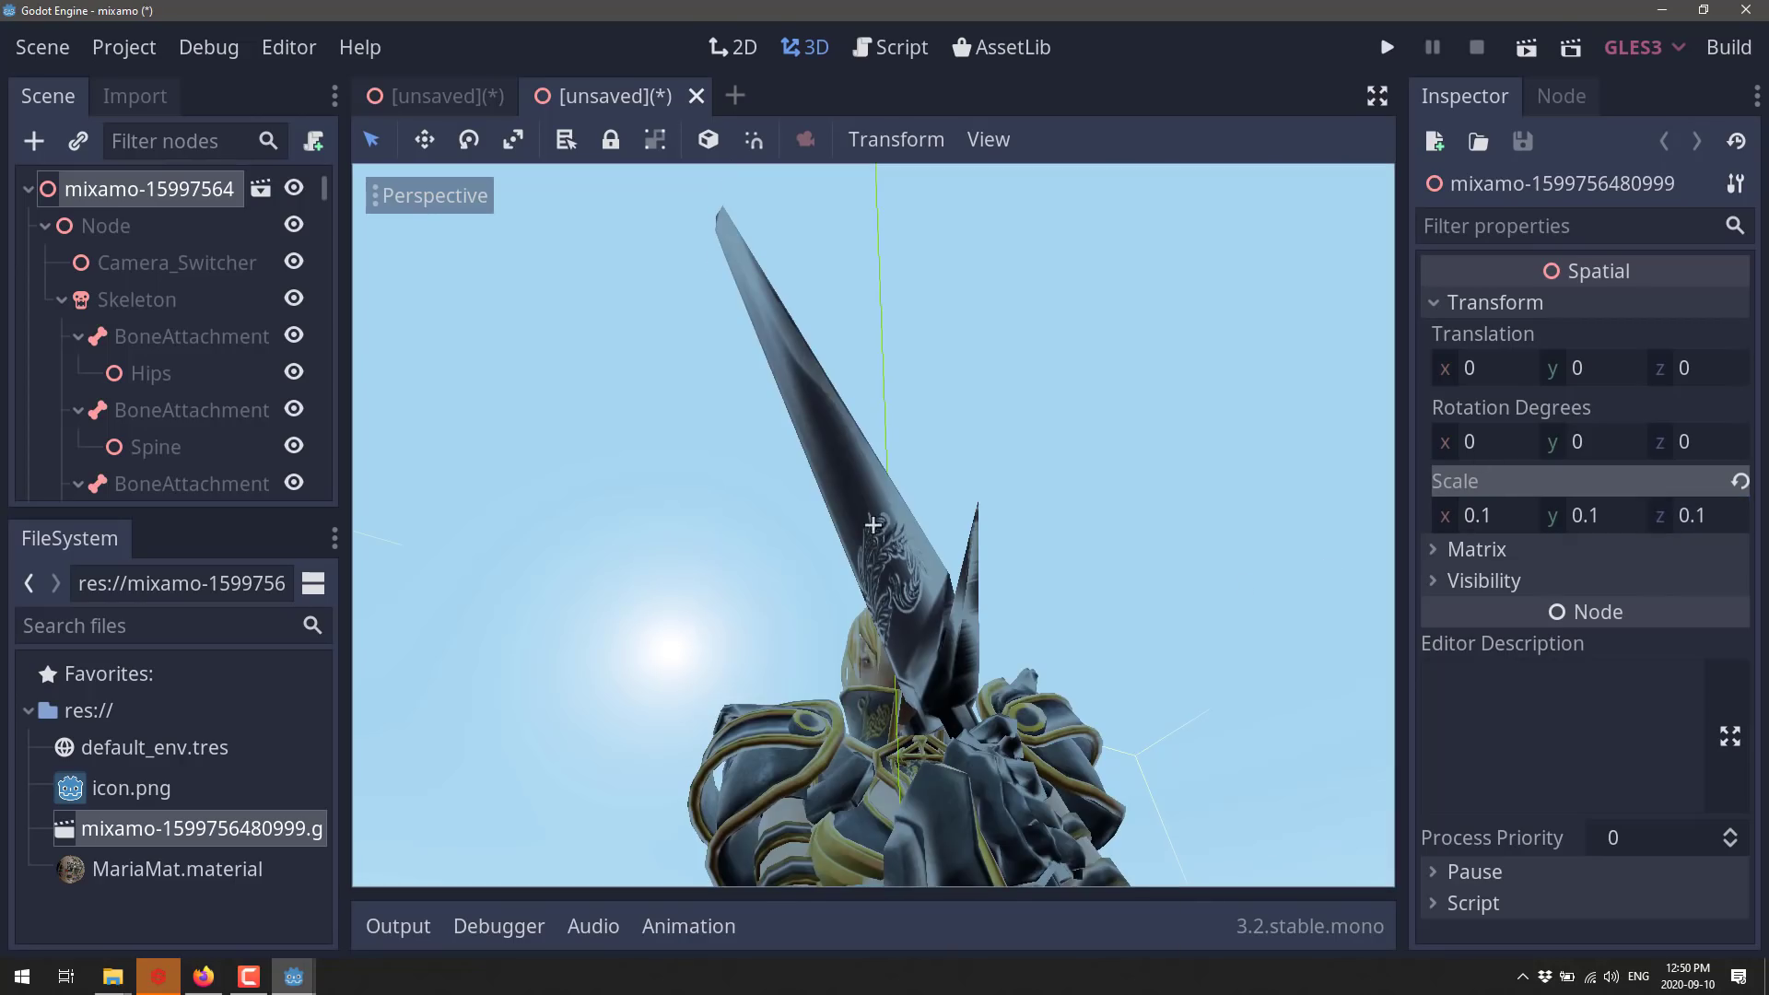
middle_drag(922, 415, 884, 493)
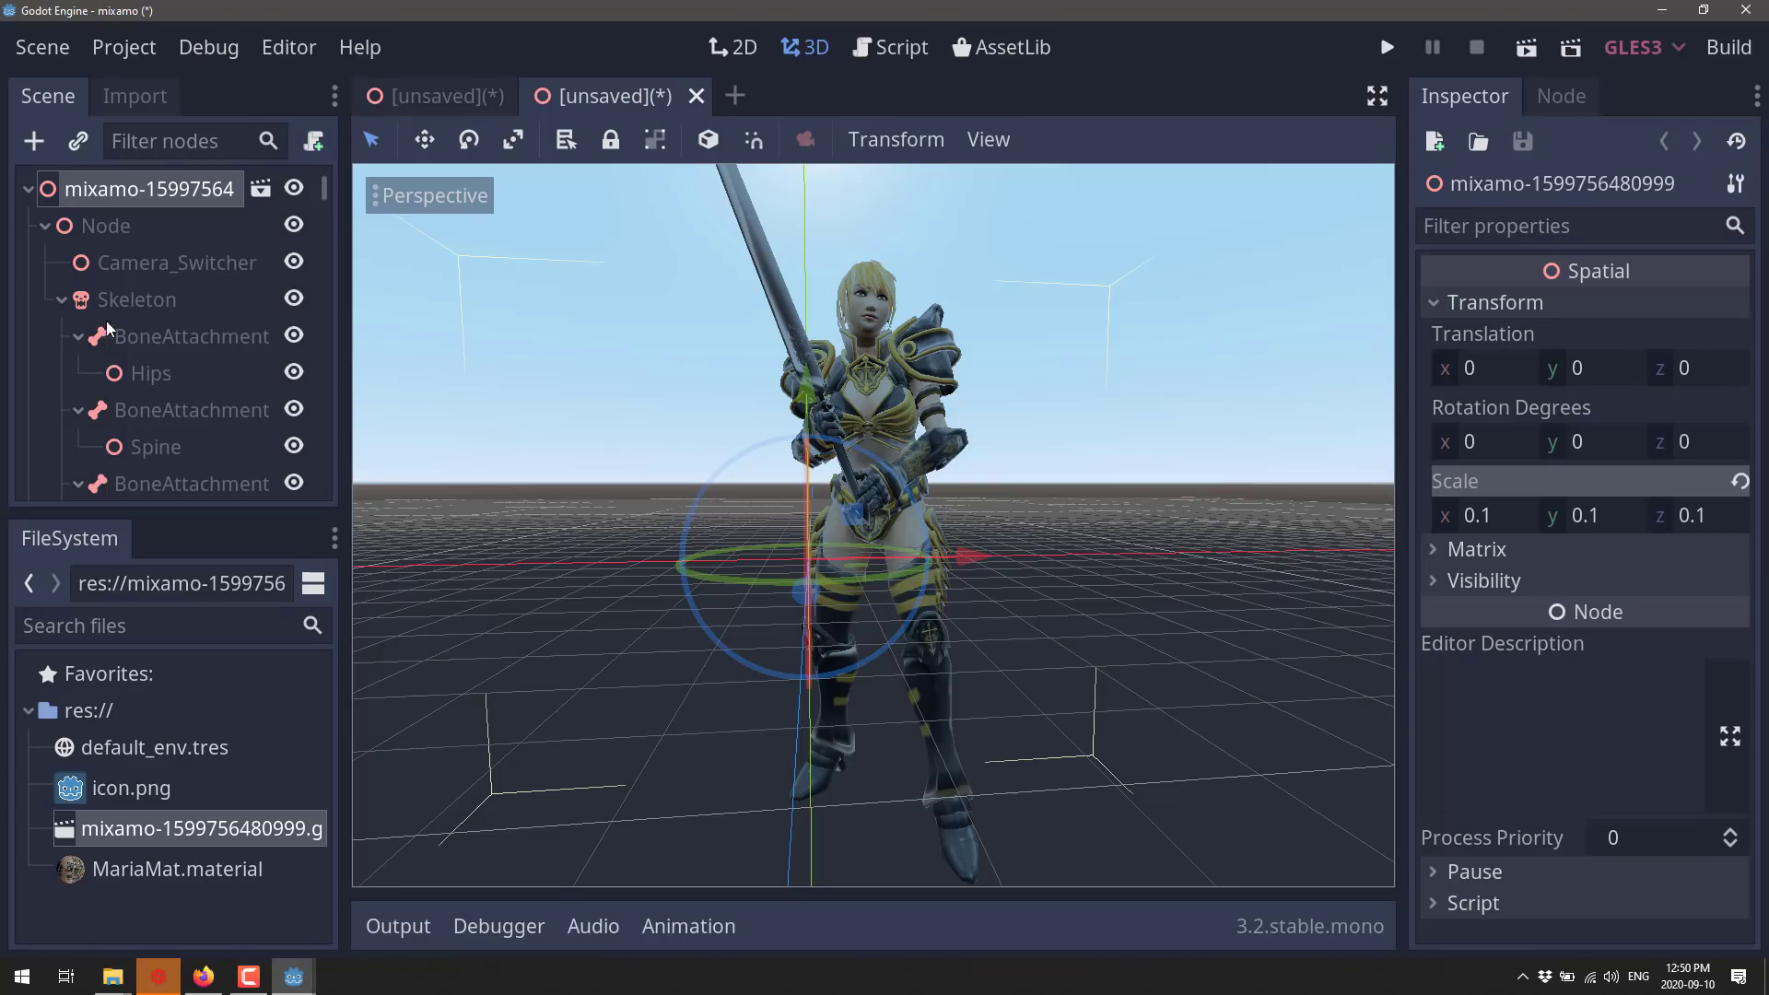
Step: Select the AnimationPlayer and play the GreatSwordSlash animation
click(48, 226)
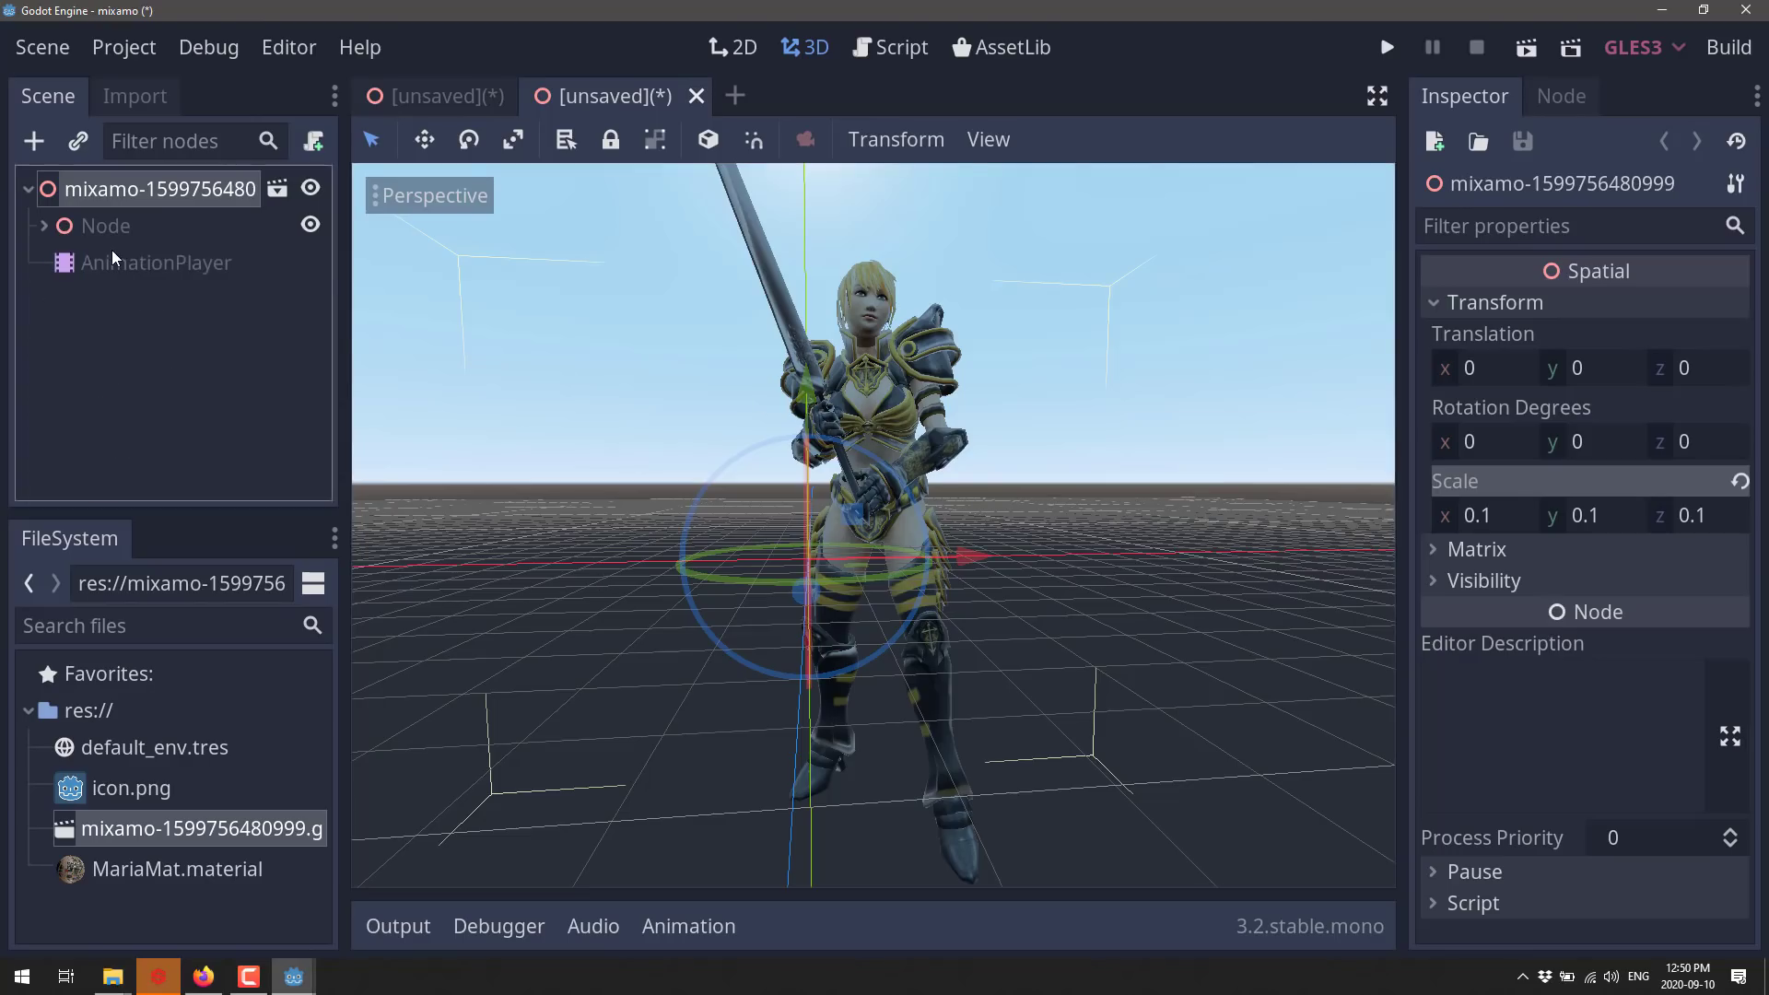
click(114, 262)
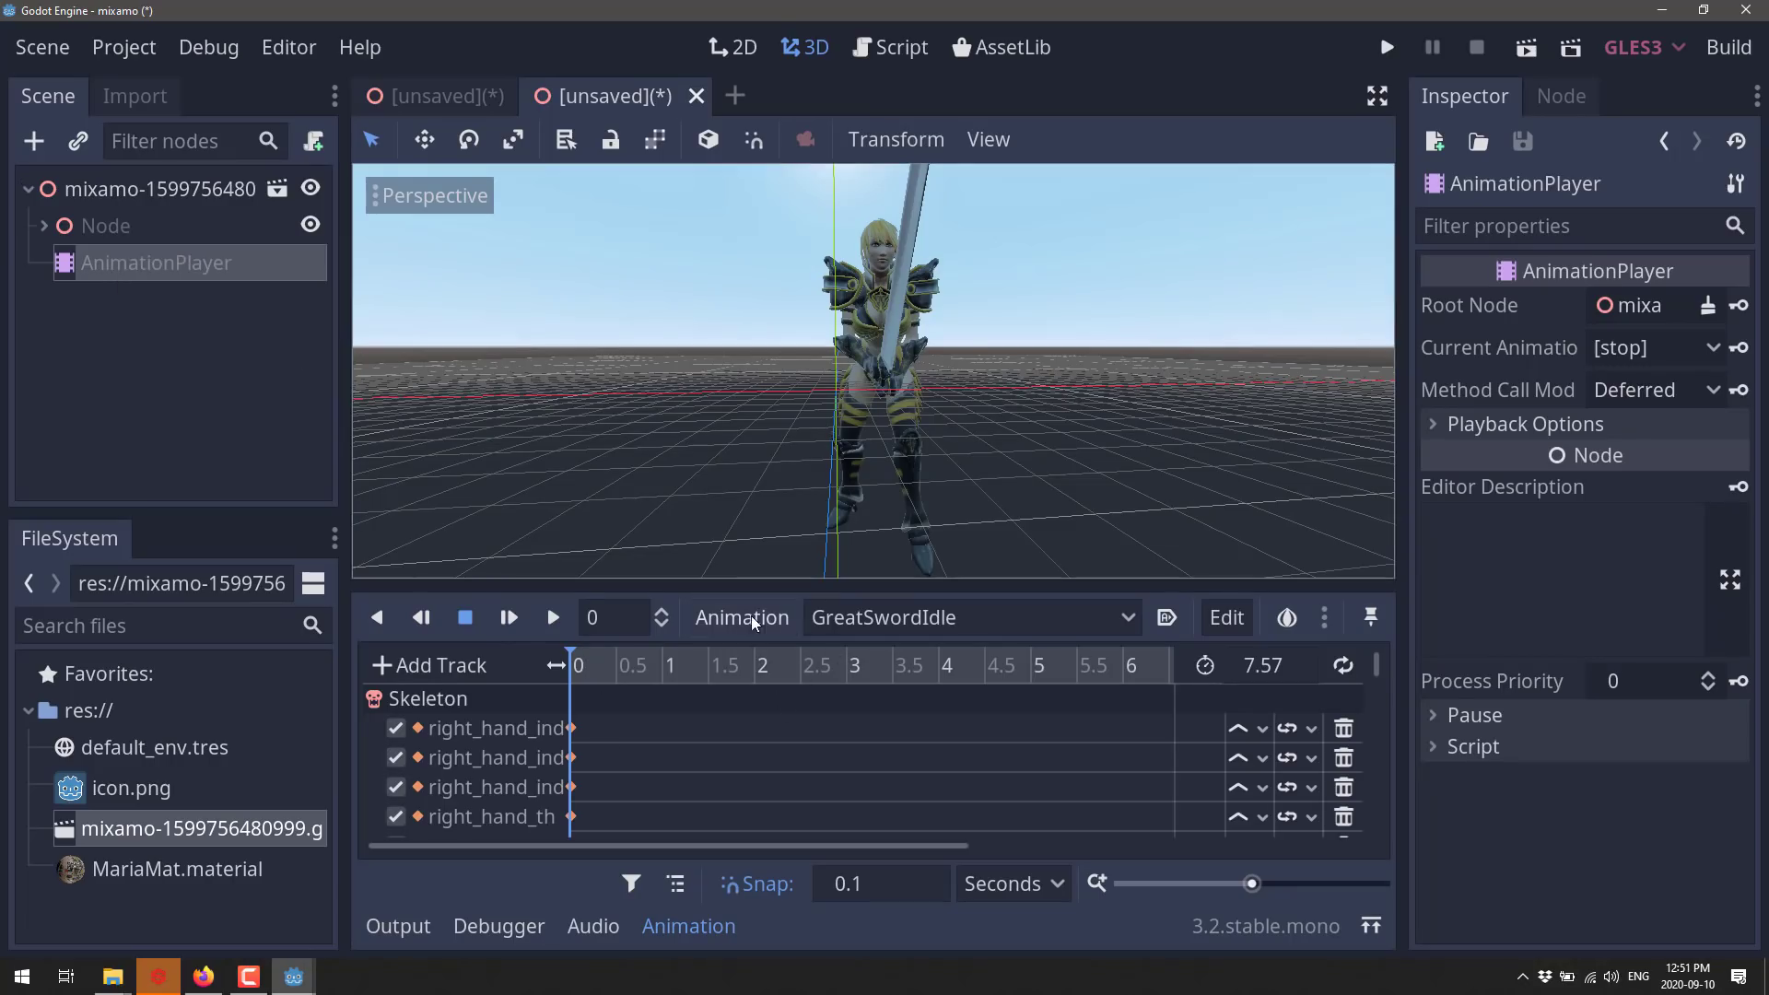
click(1019, 617)
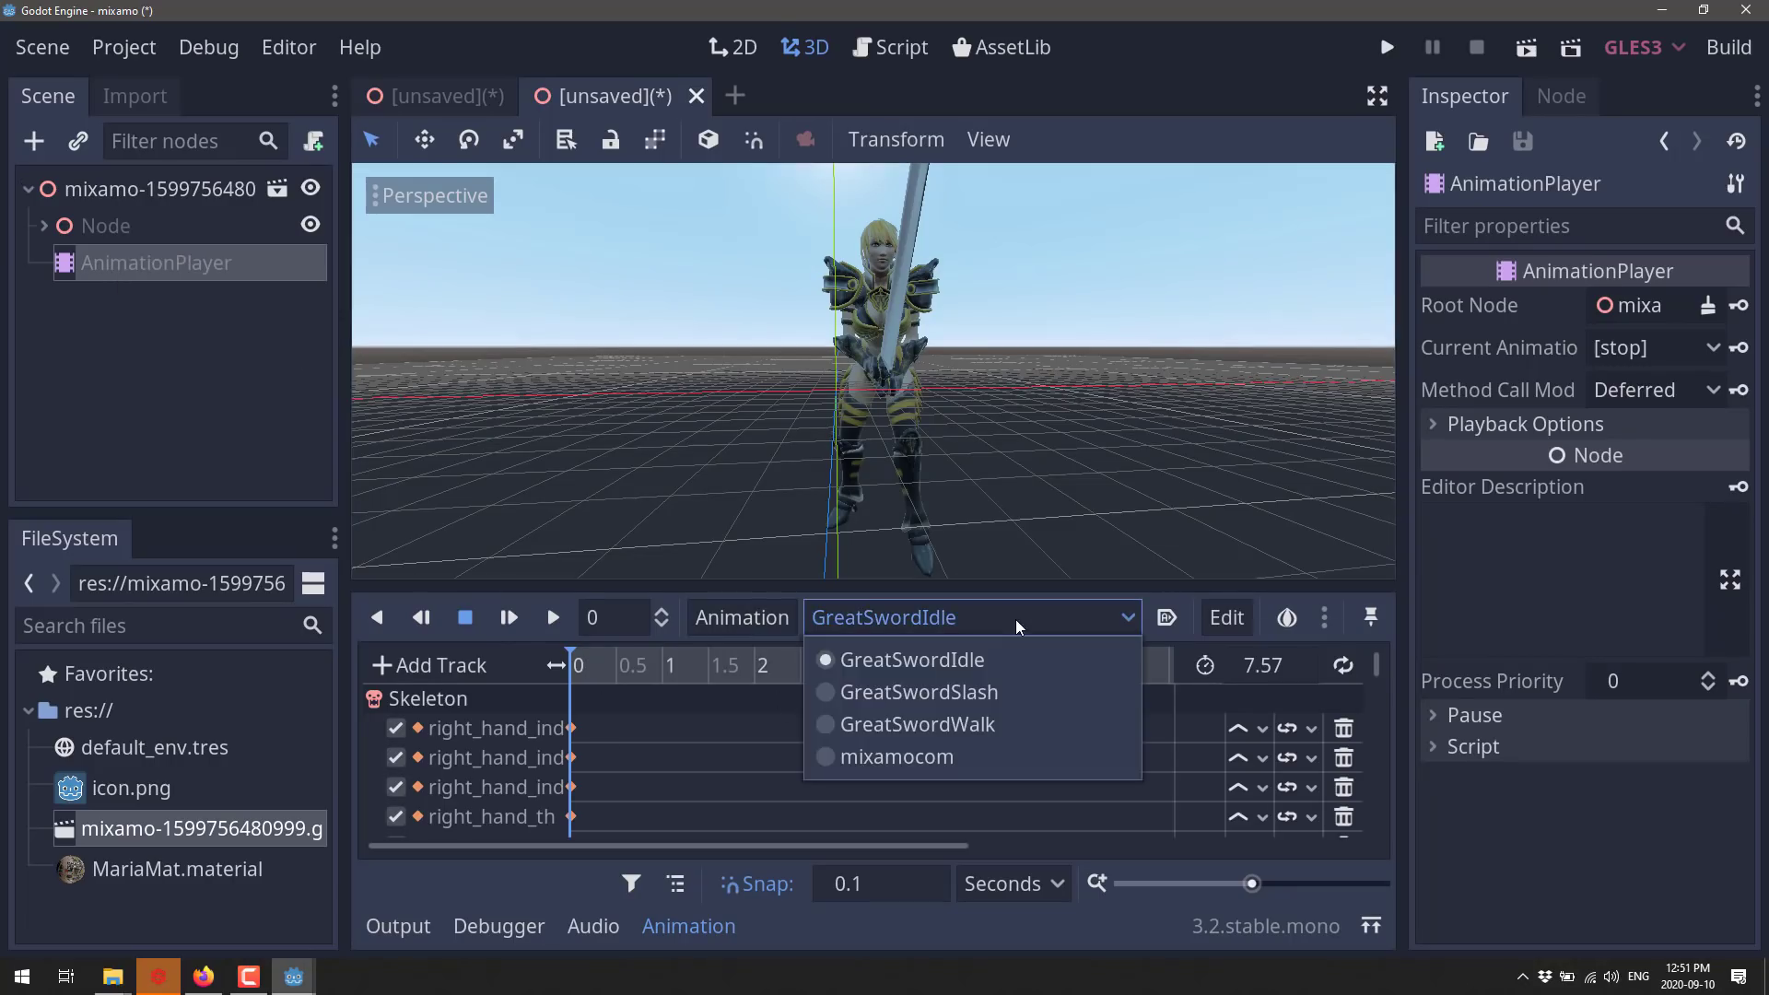
click(1003, 692)
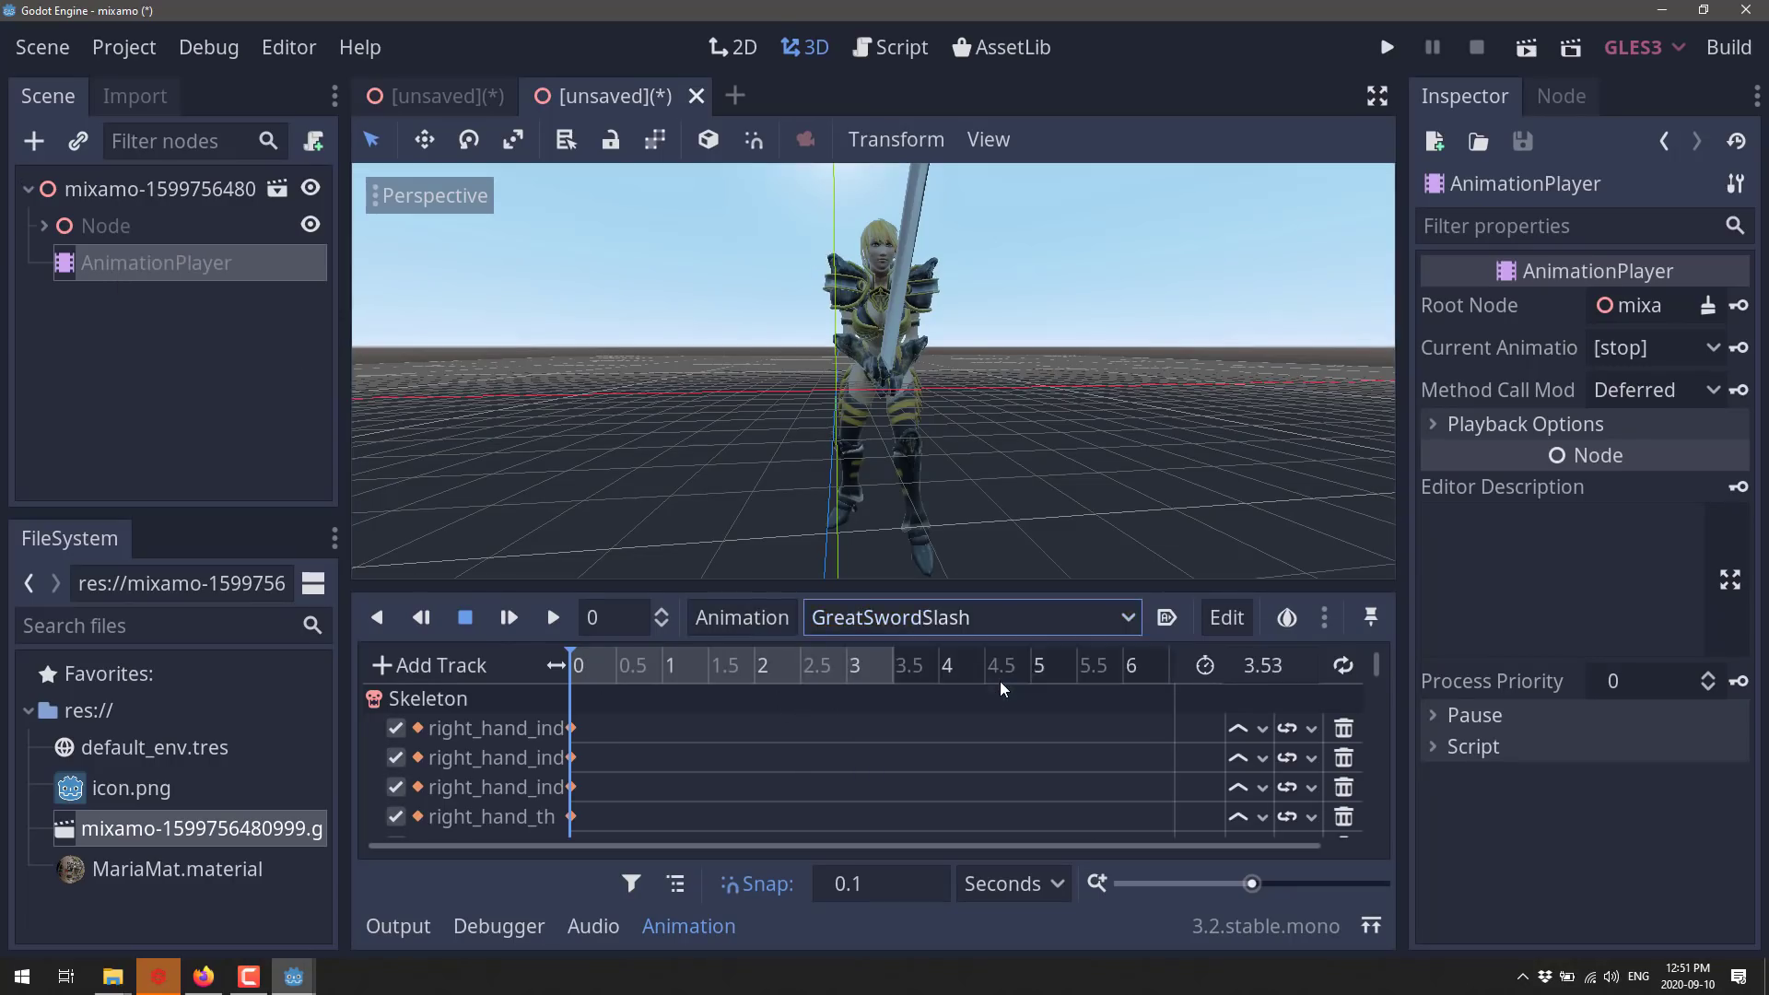
click(553, 621)
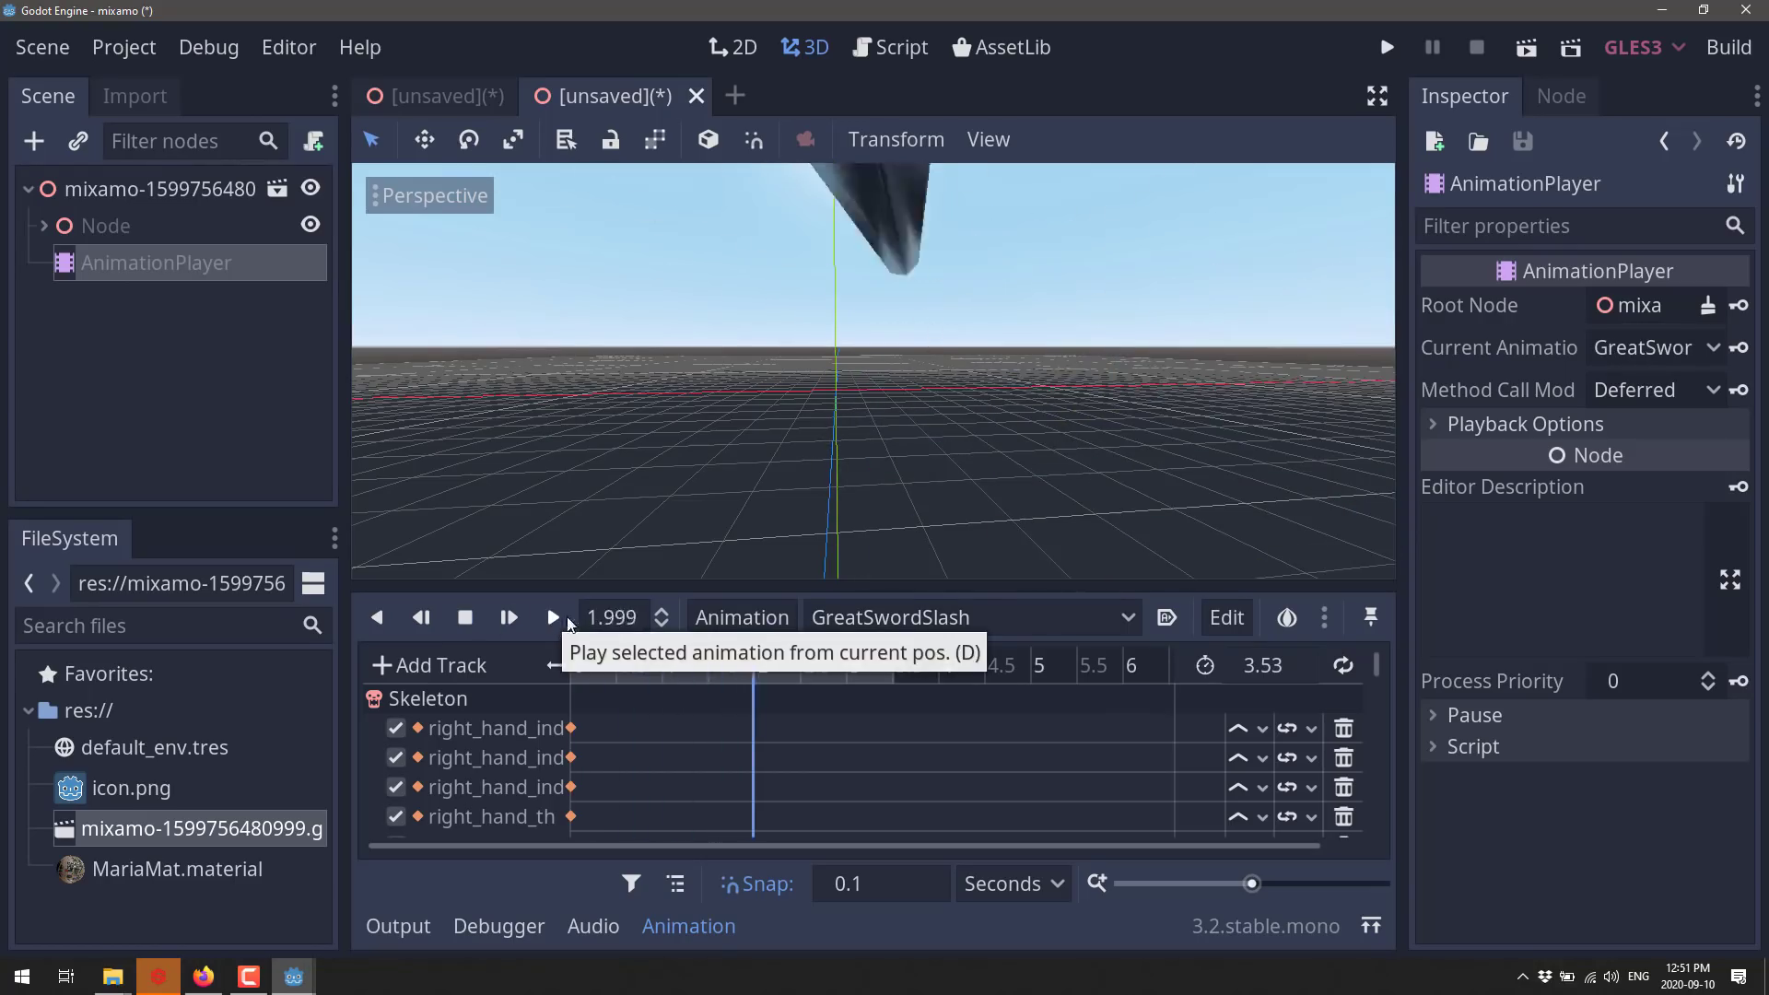
Step: Play GreatSwordIdle, then switch to the looping GreatSwordWalk animation
click(866, 617)
click(871, 660)
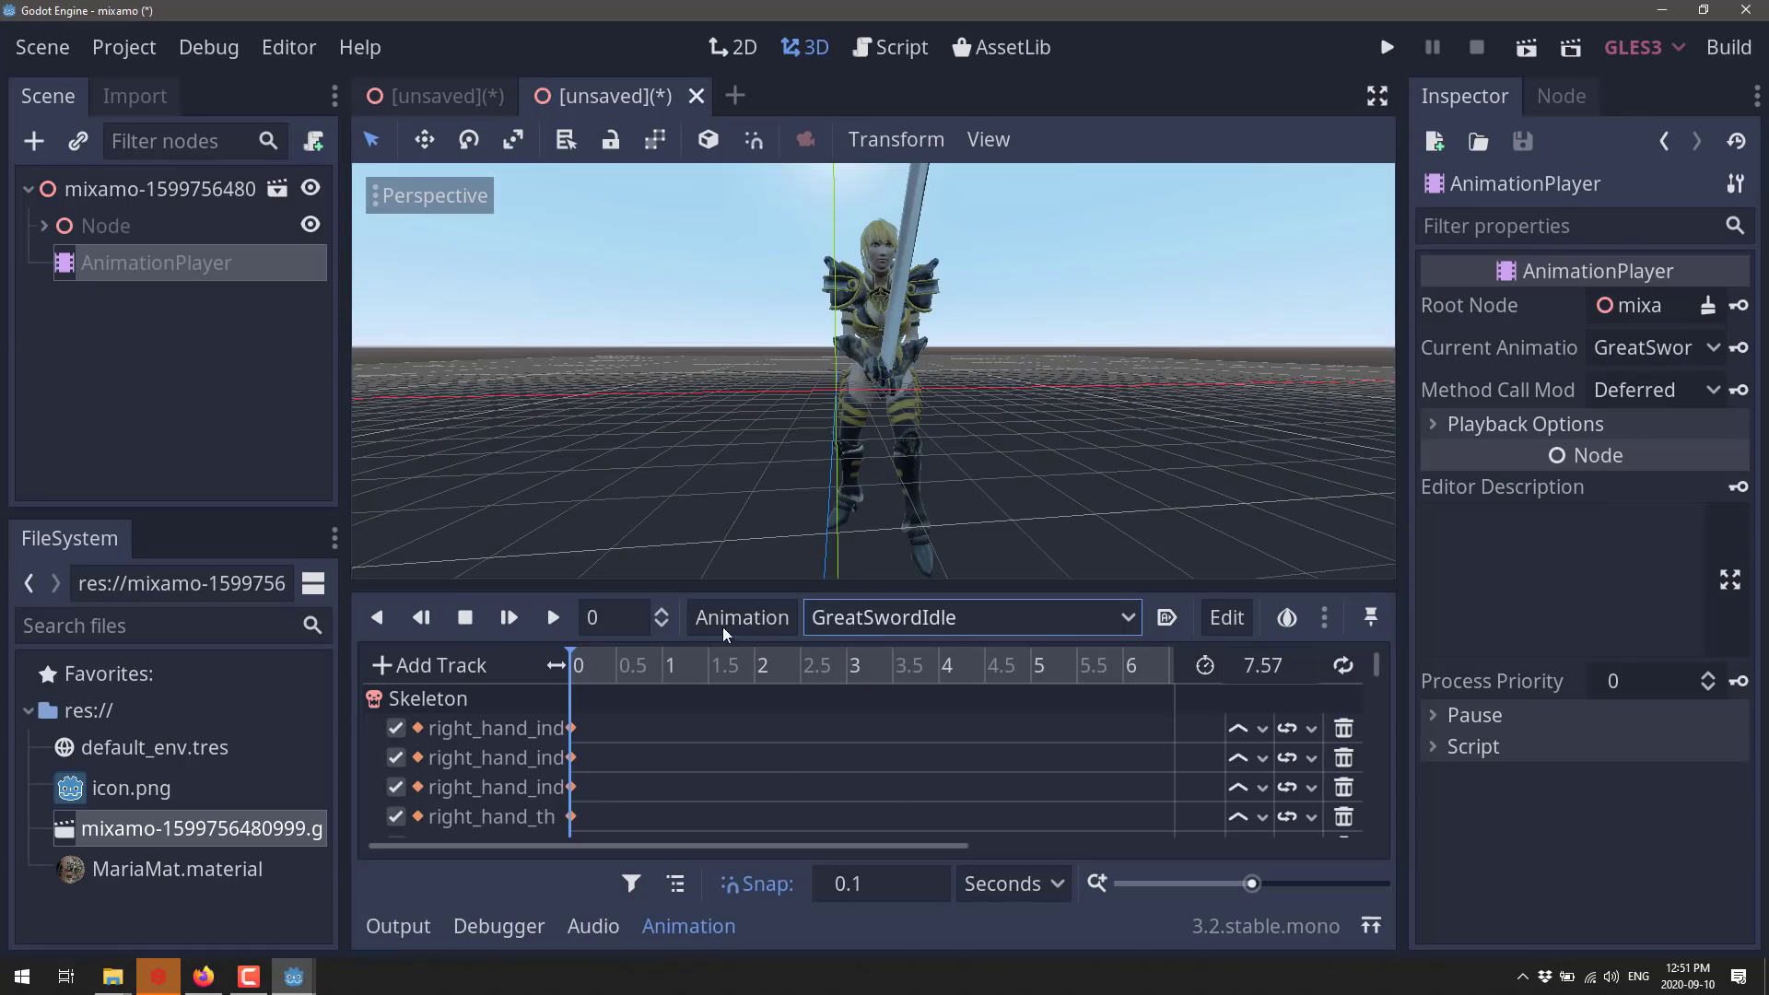
click(552, 621)
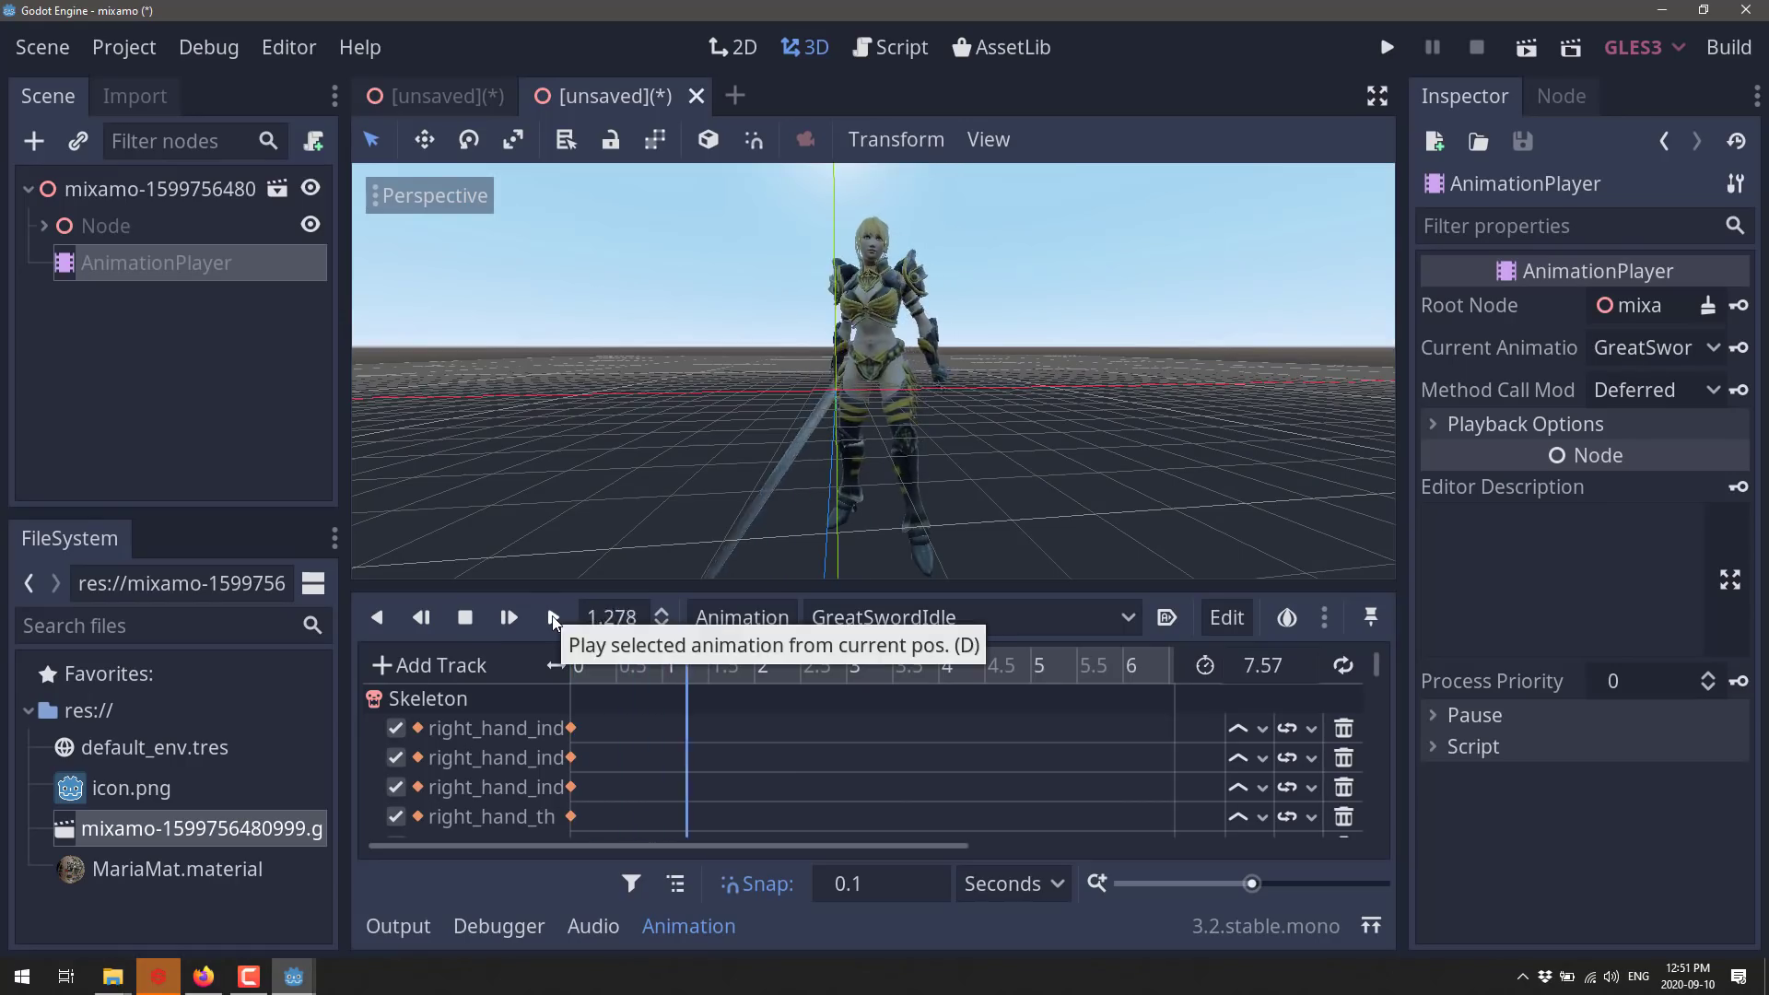
click(871, 618)
click(884, 722)
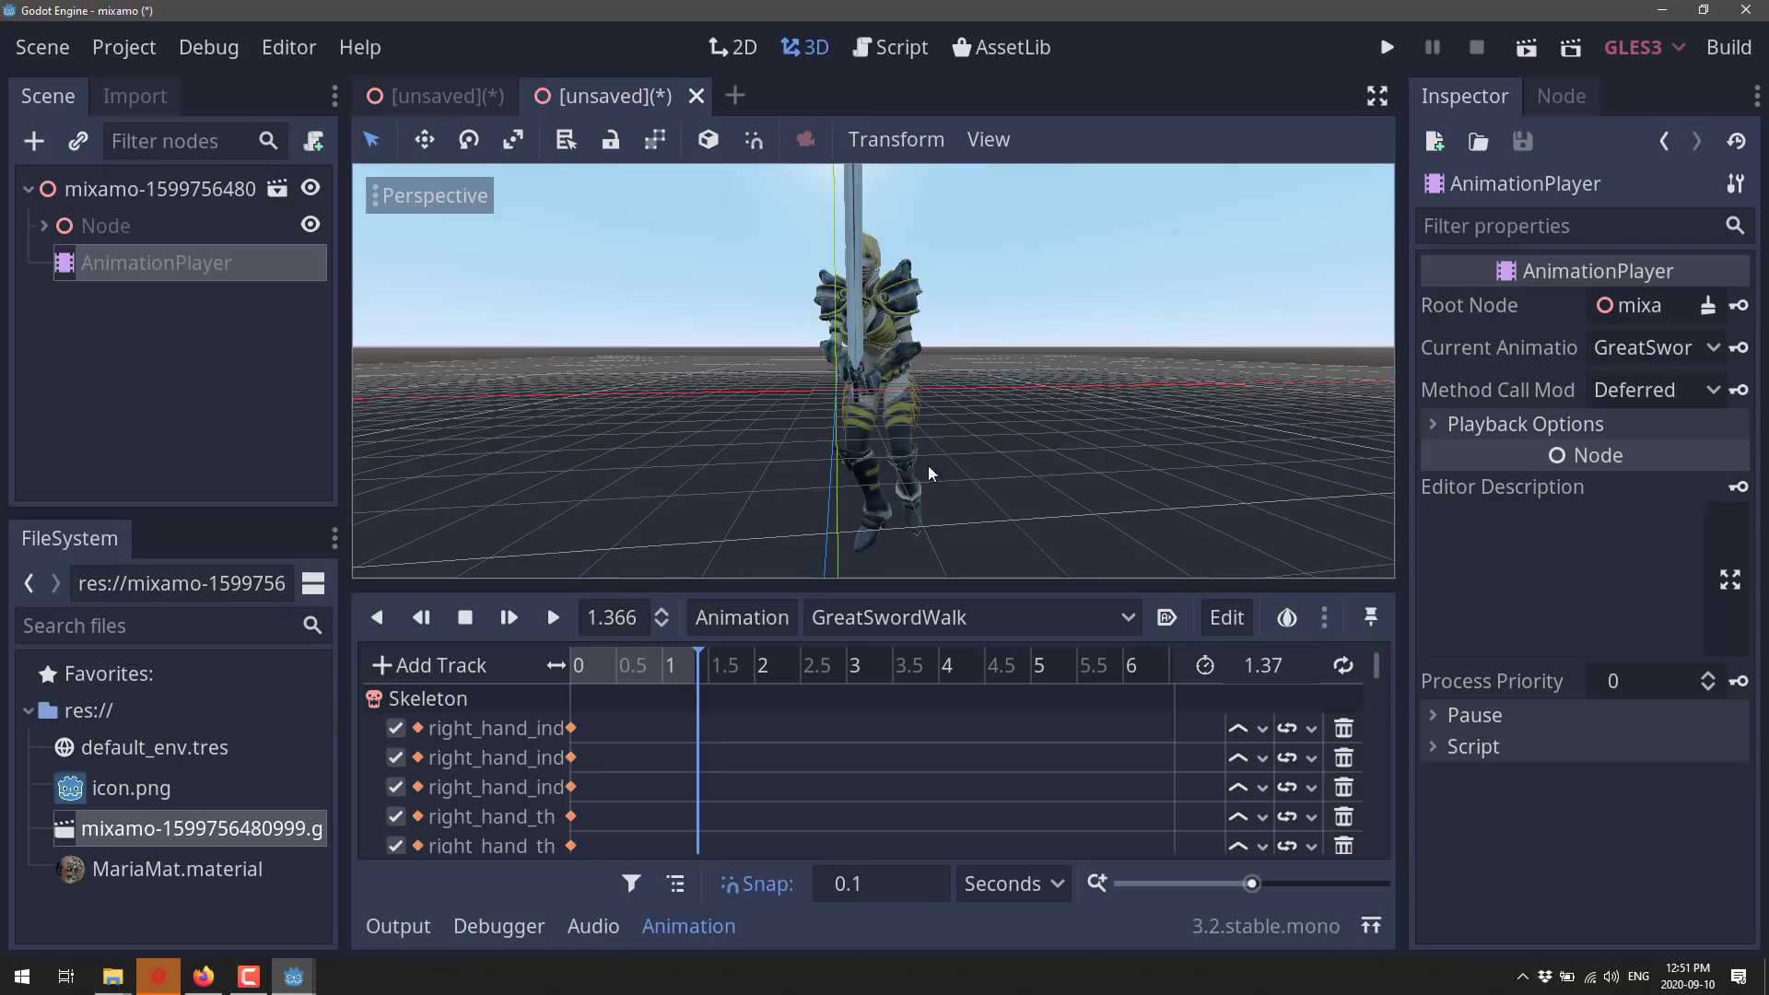
middle_drag(737, 369, 930, 387)
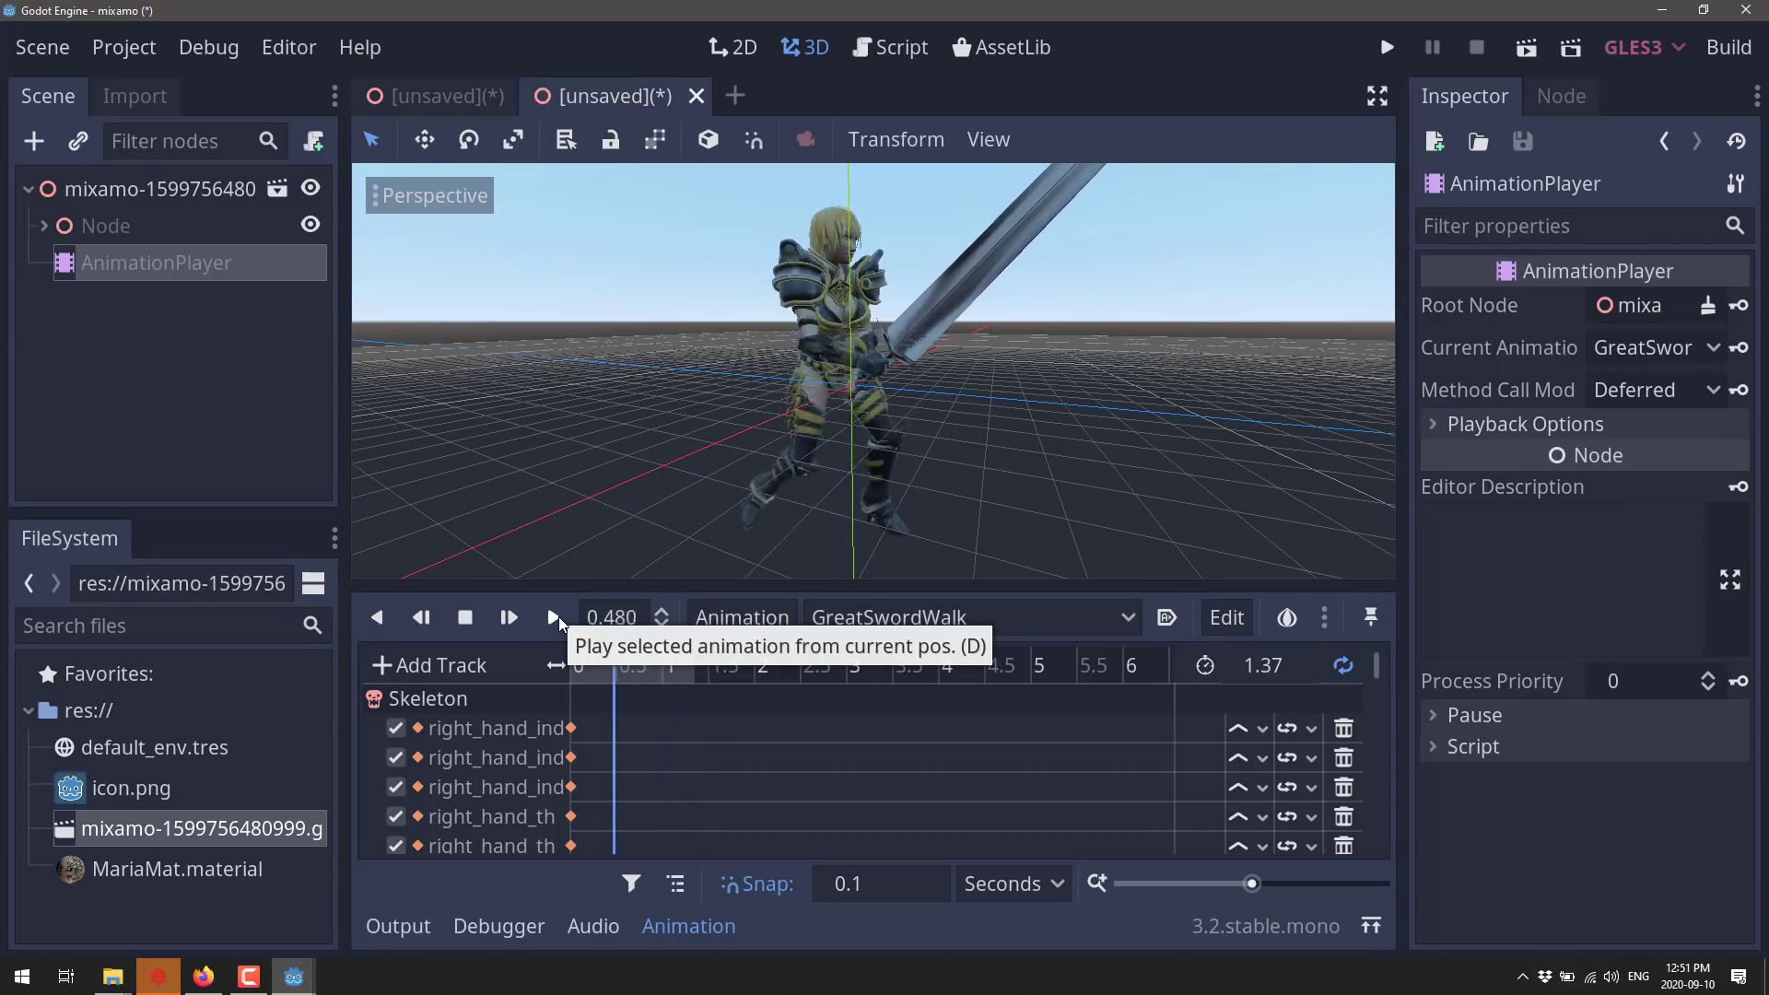
Step: Set Current Animation to GreatSwordSlash in the Inspector, then return to the Mixamo browser window
click(1649, 348)
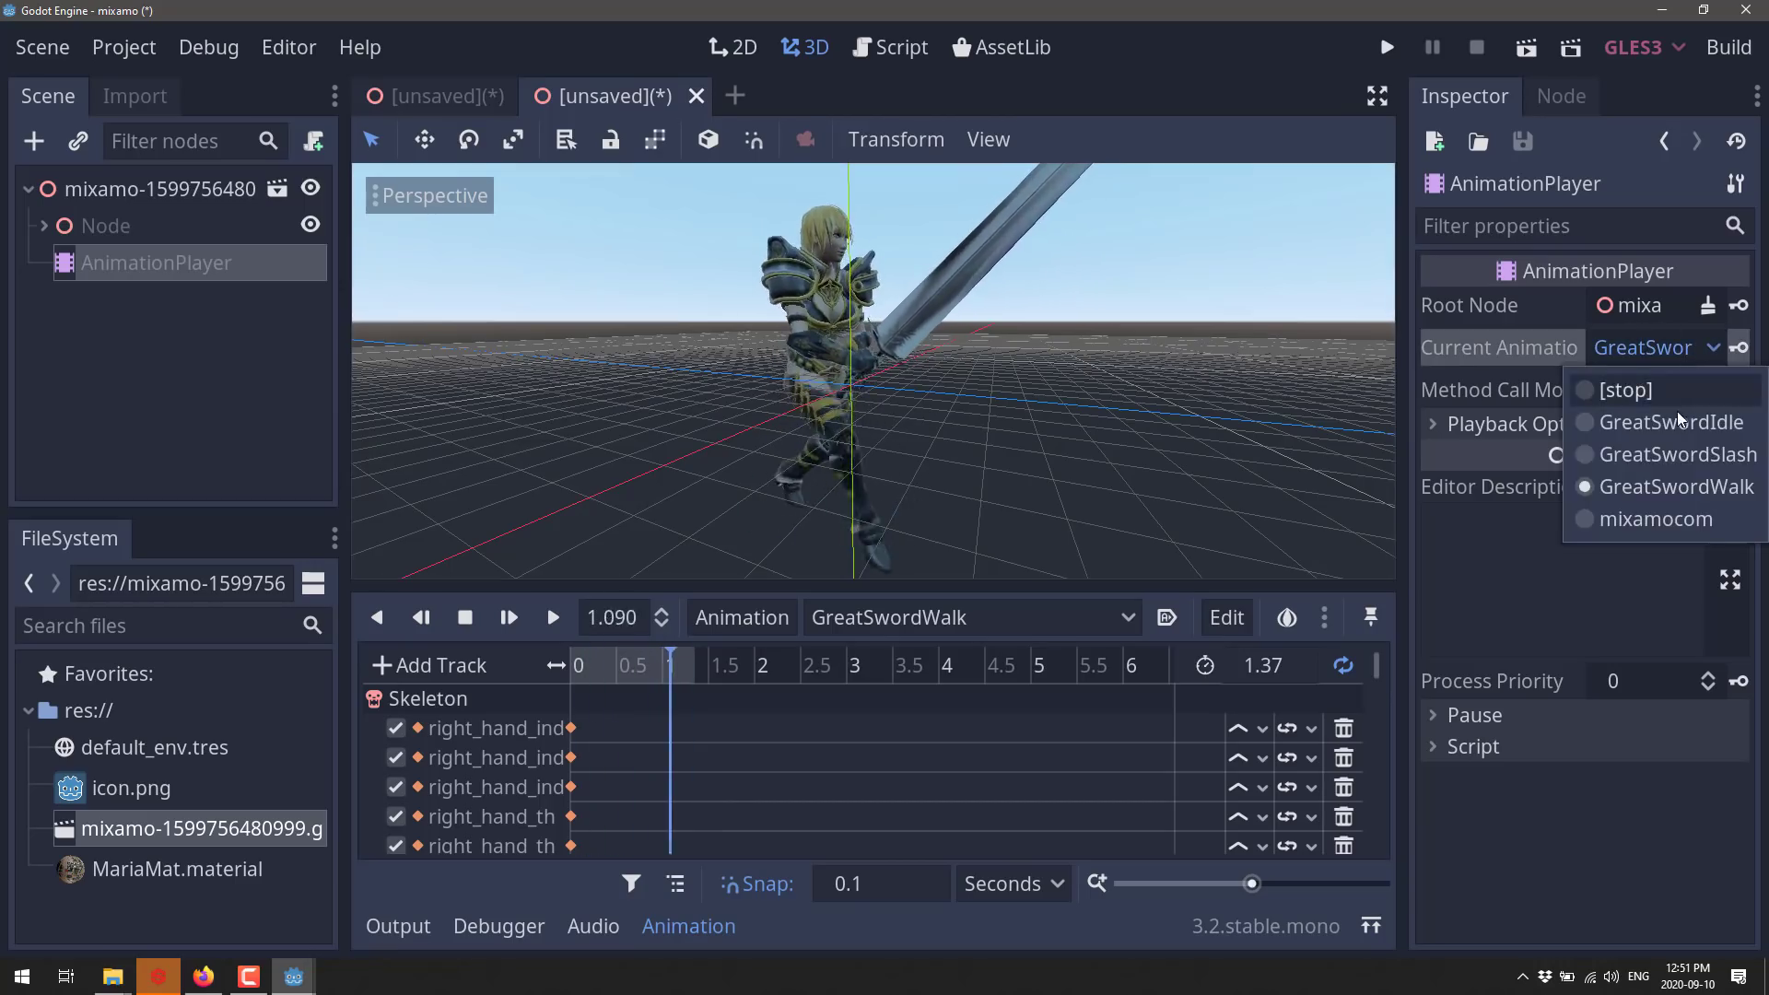
click(1649, 347)
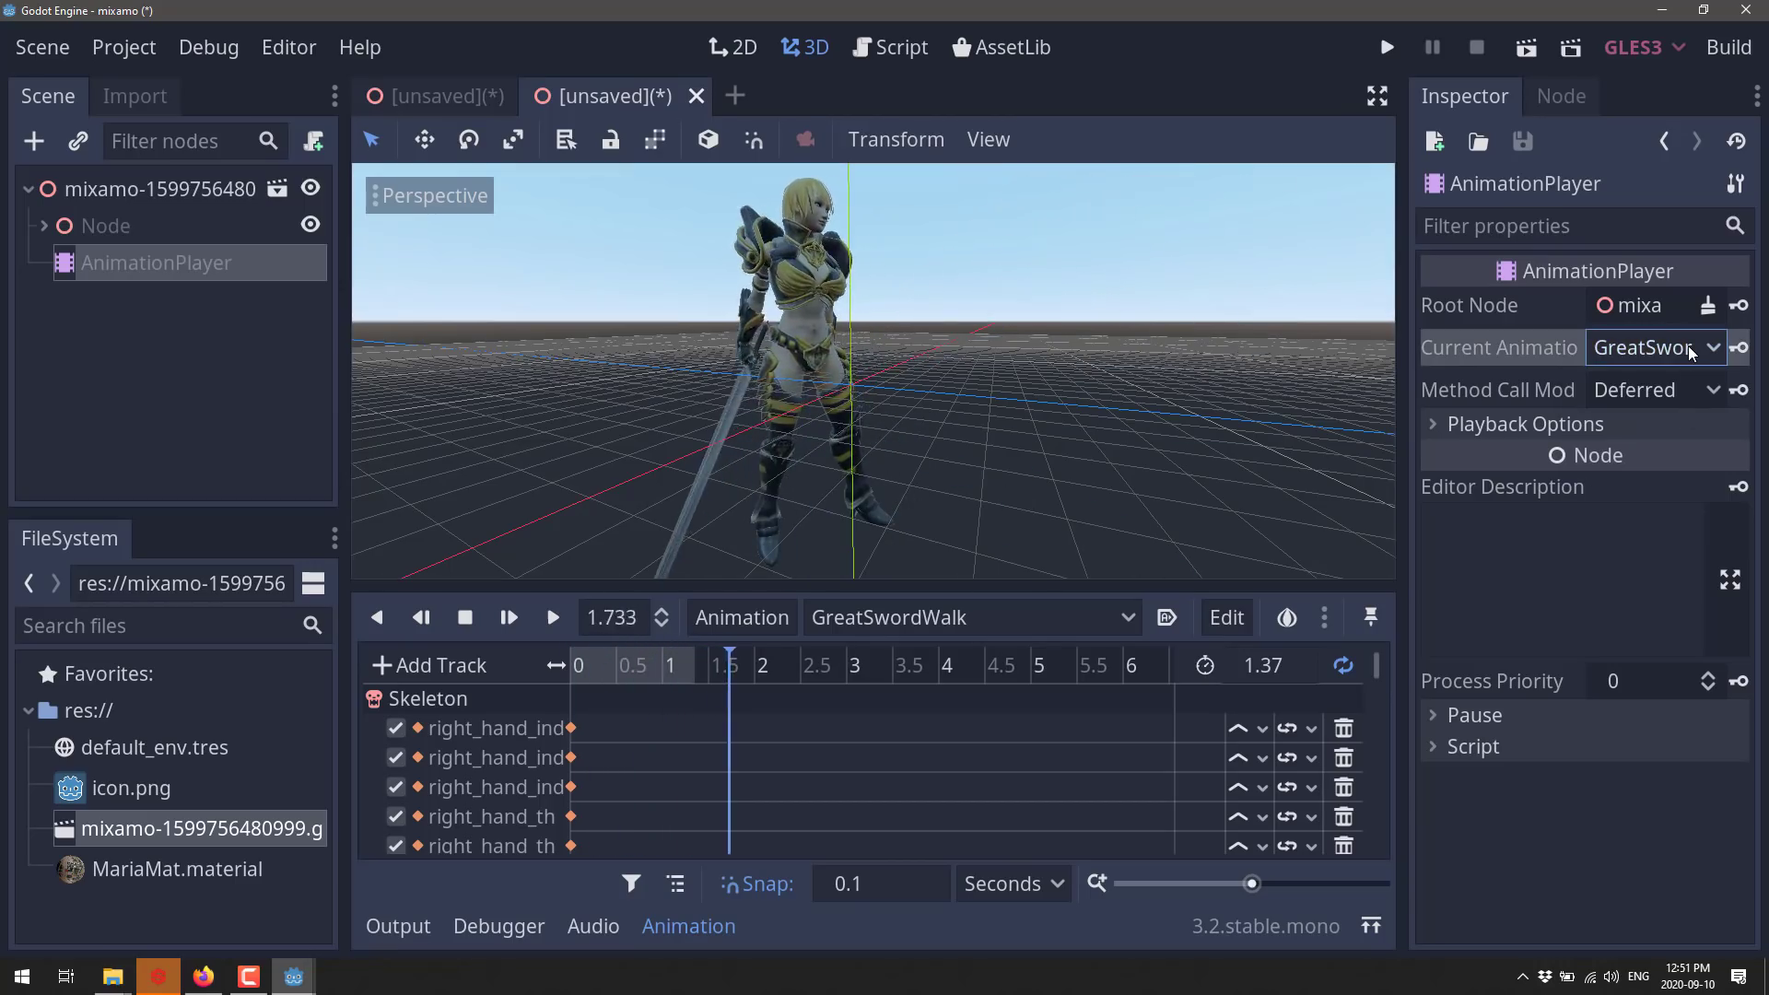
click(1686, 348)
click(1686, 453)
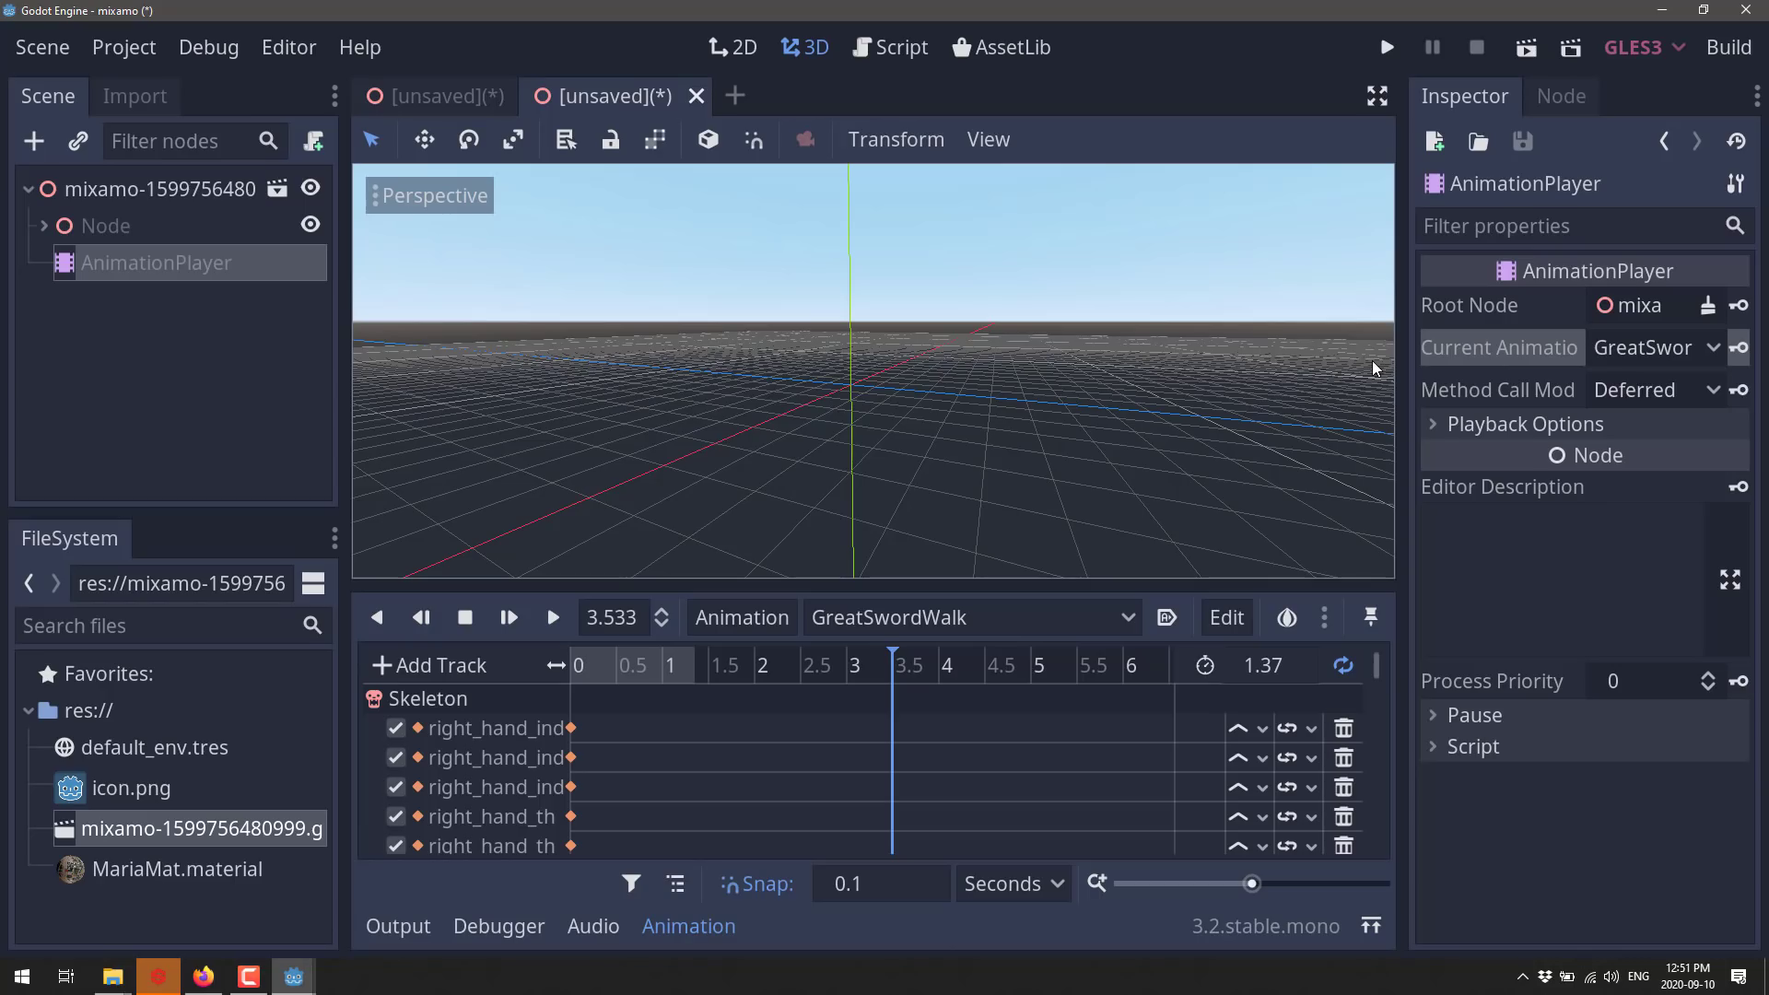
right_drag(874, 371, 849, 527)
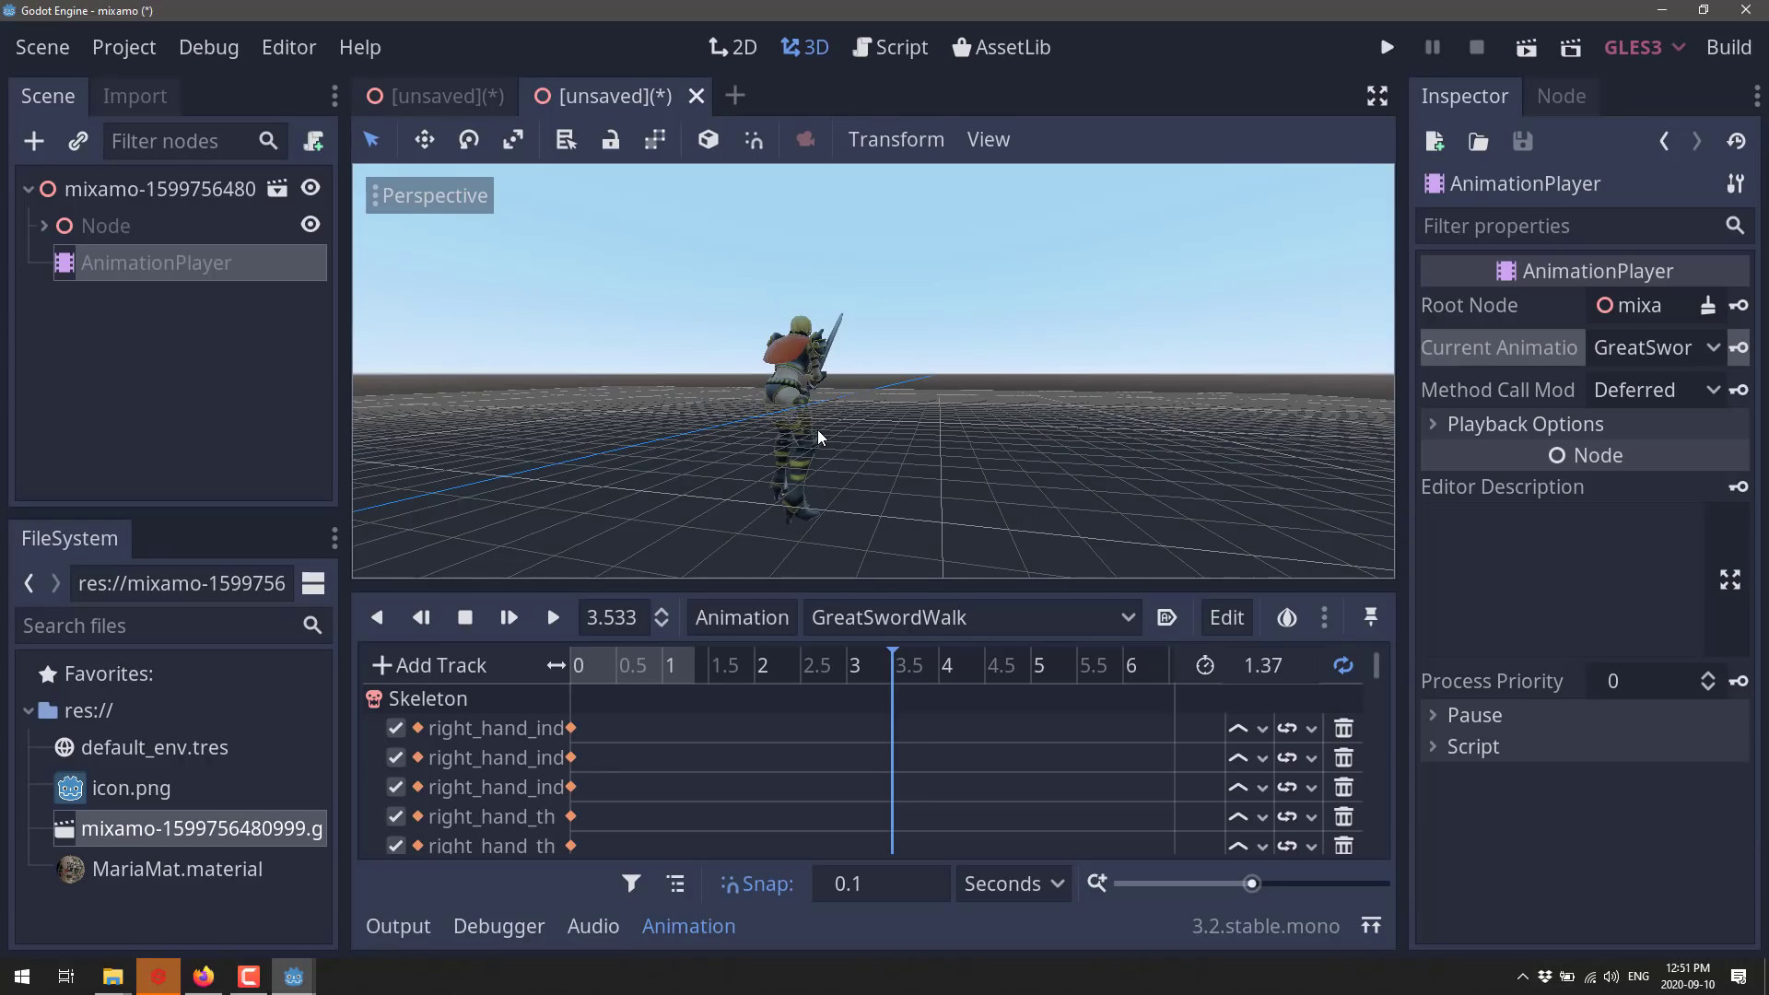
key(alt+Tab)
key(alt+Tab)
key(alt+Tab)
key(alt+Tab)
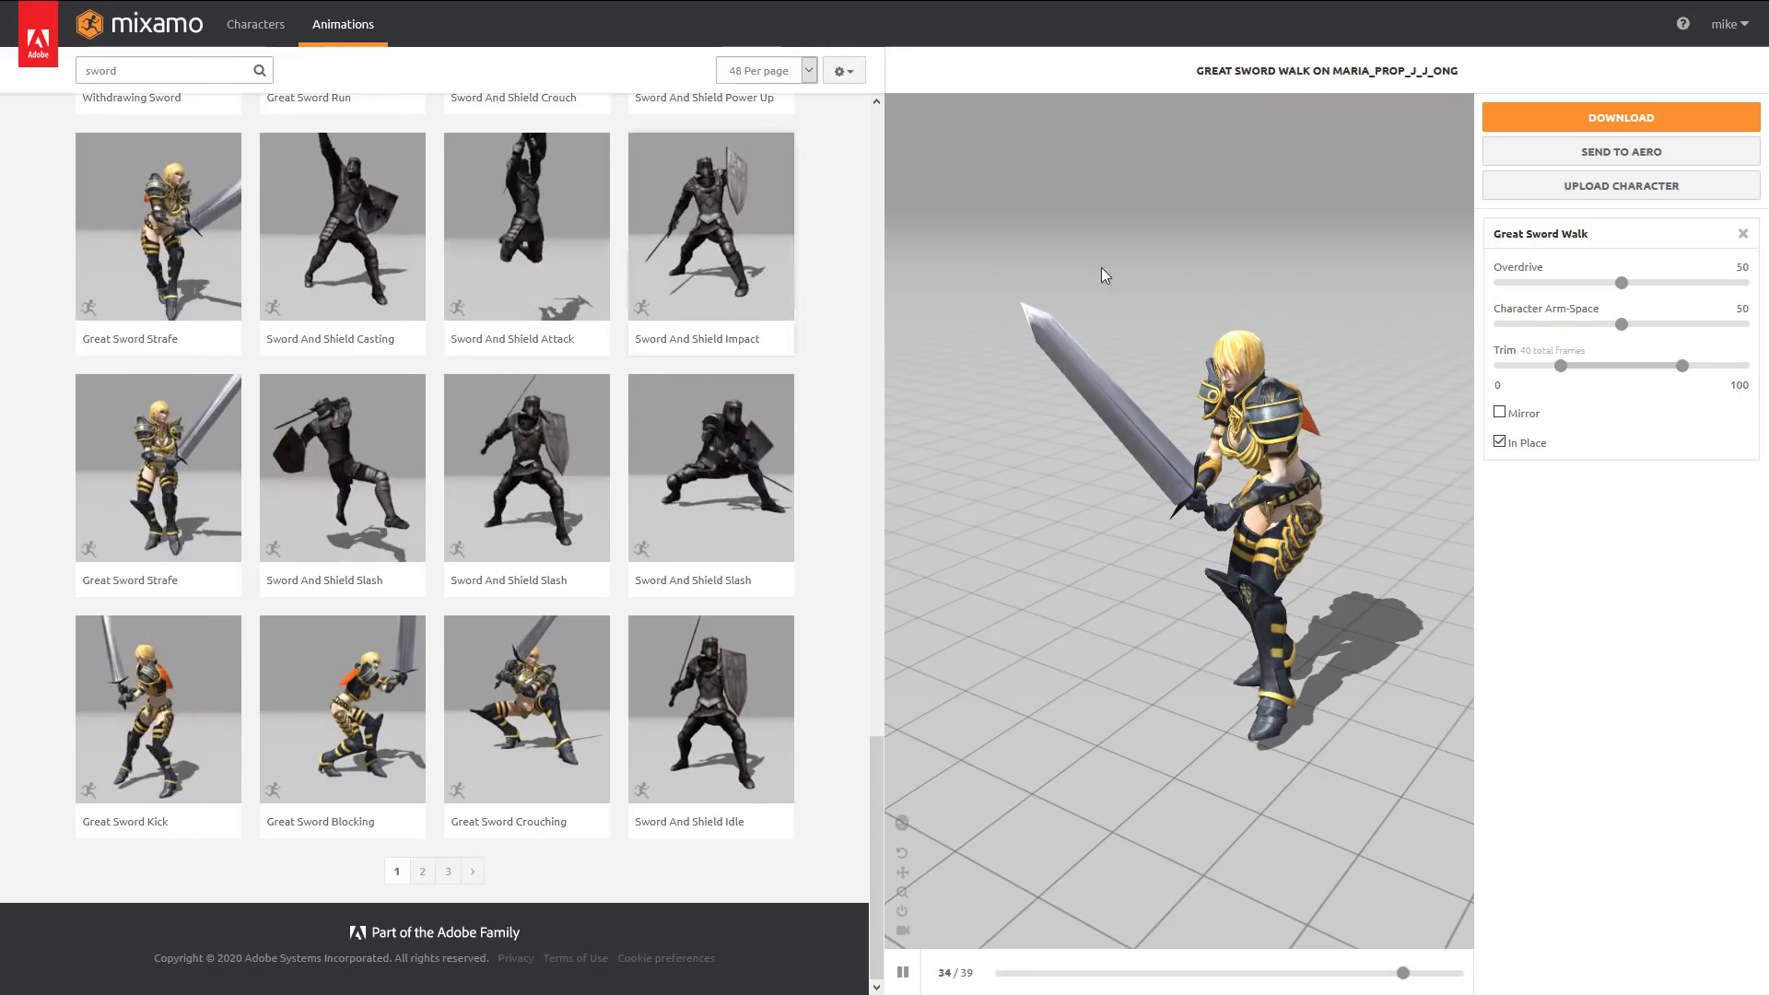
Step: Start a custom character upload in Mixamo to reach its rigging help link
click(1648, 190)
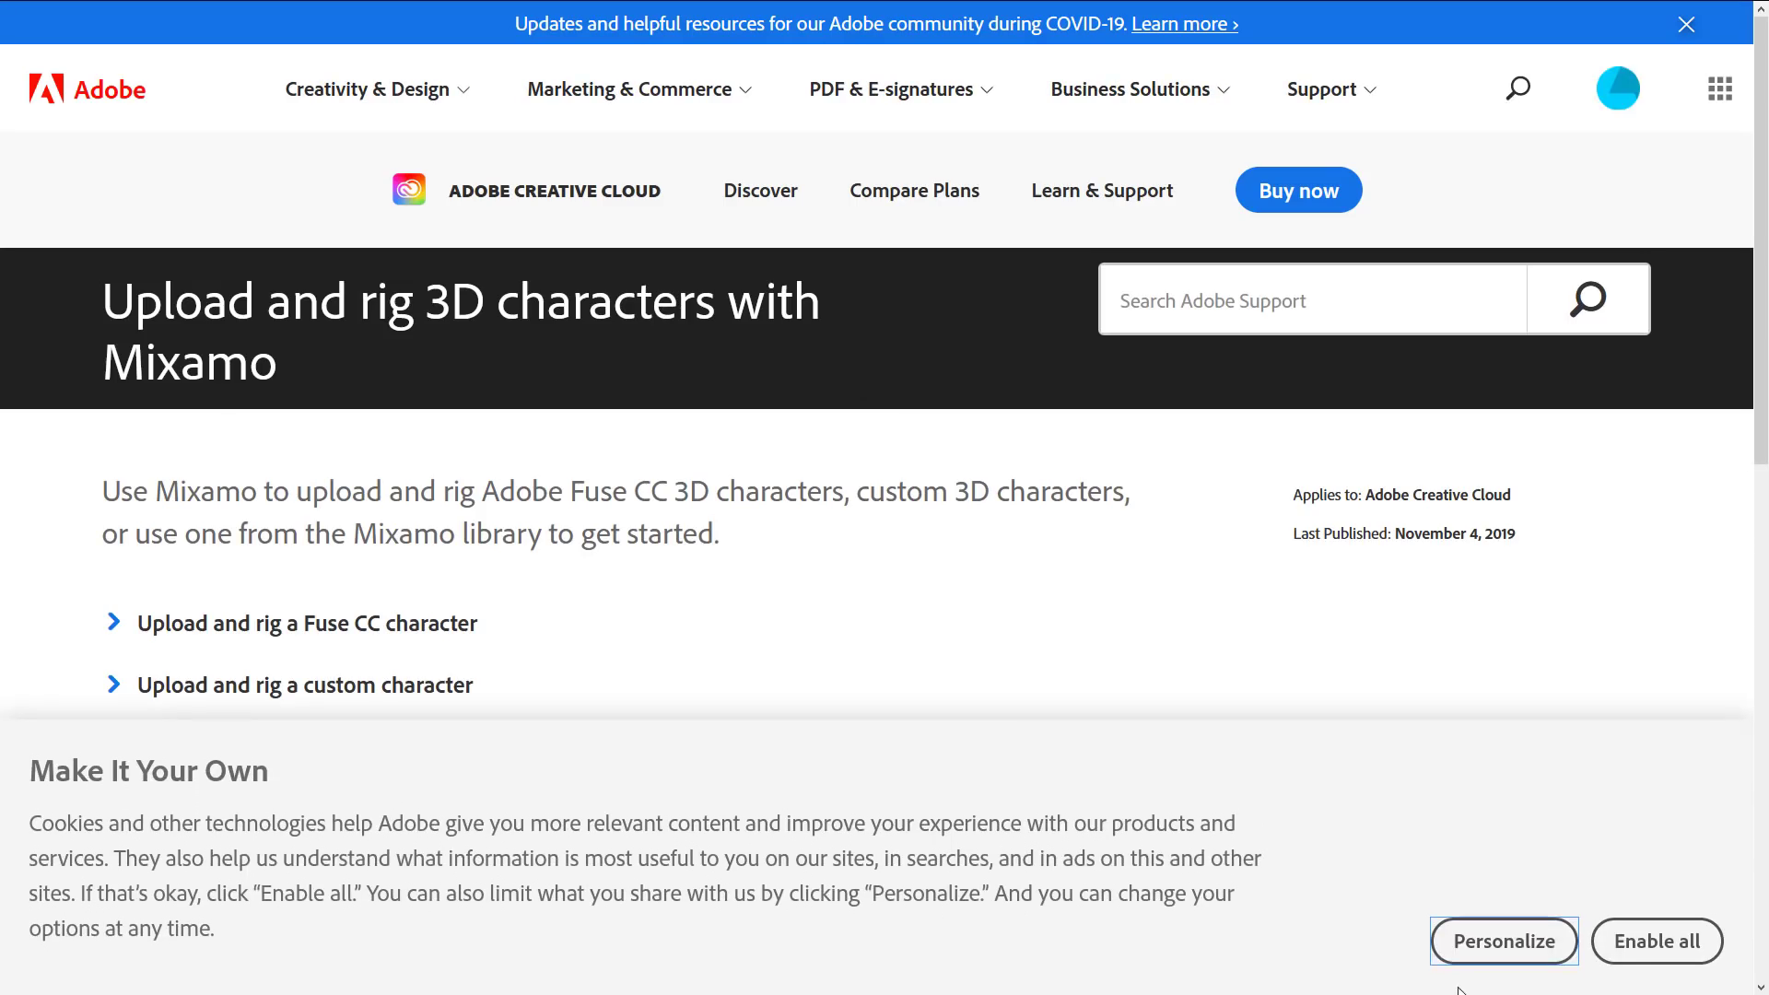
Step: Accept the cookies and expand the 'Upload and rig a custom character' instructions
click(1634, 949)
scroll(921, 755, down, 7)
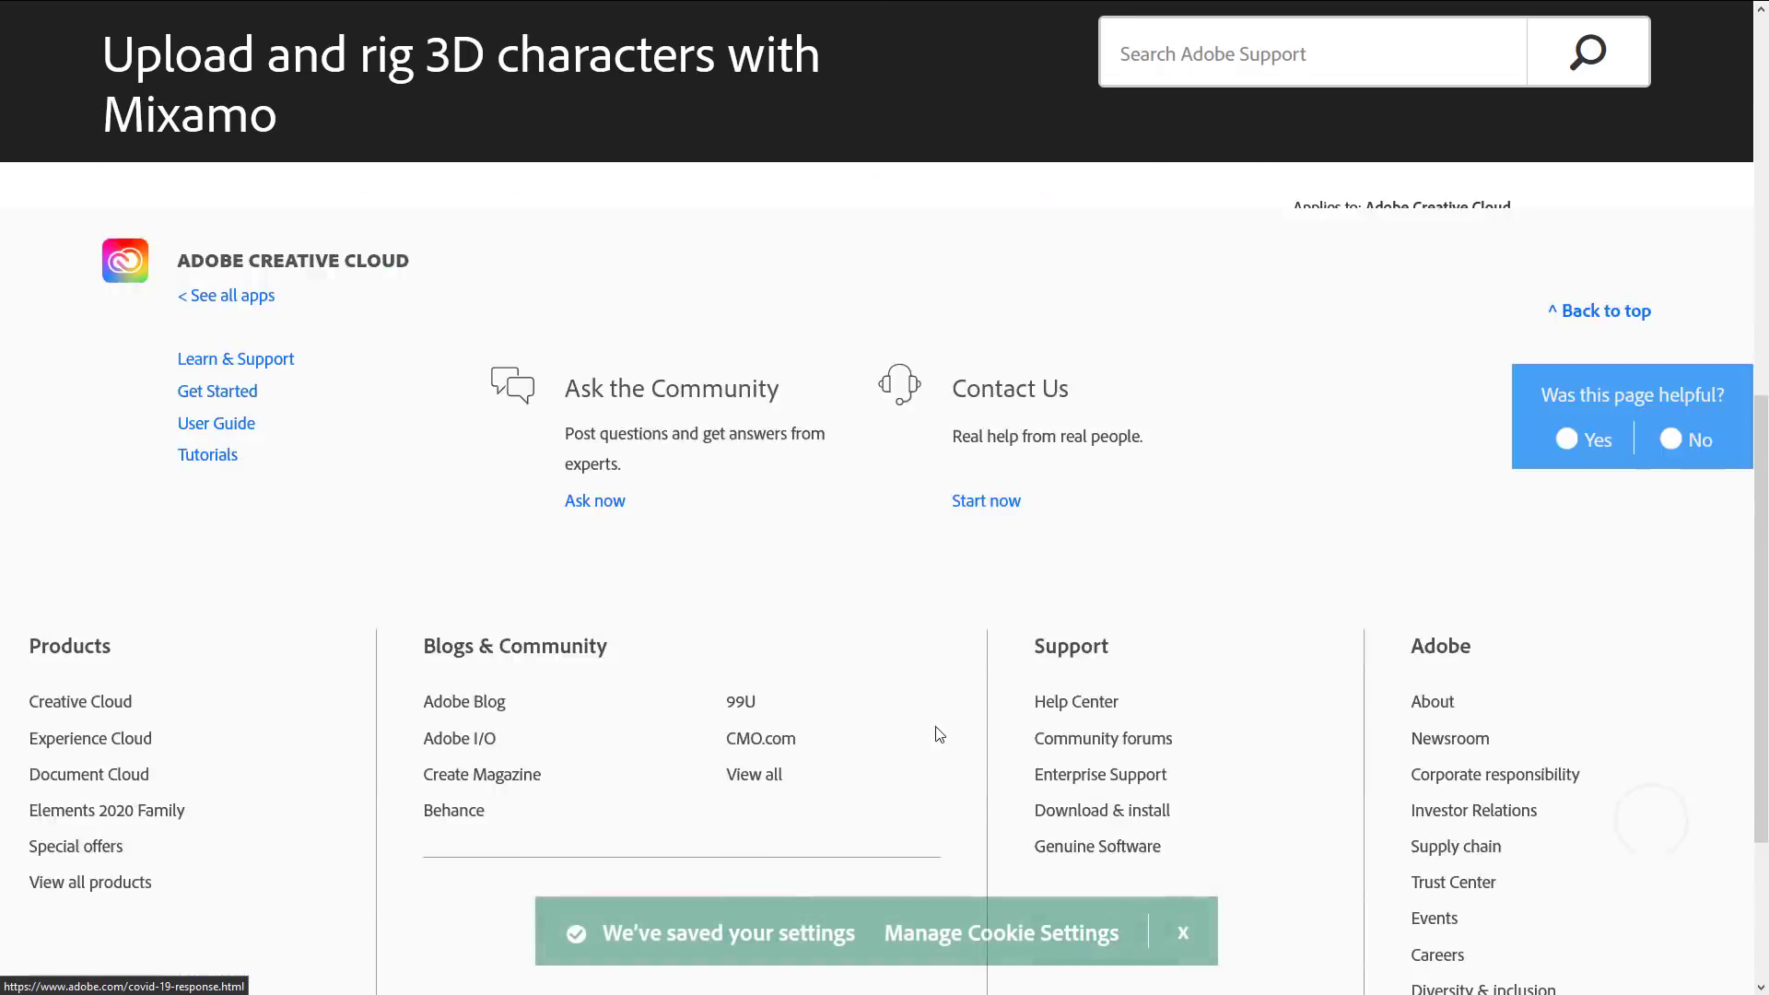
scroll(940, 723, up, 6)
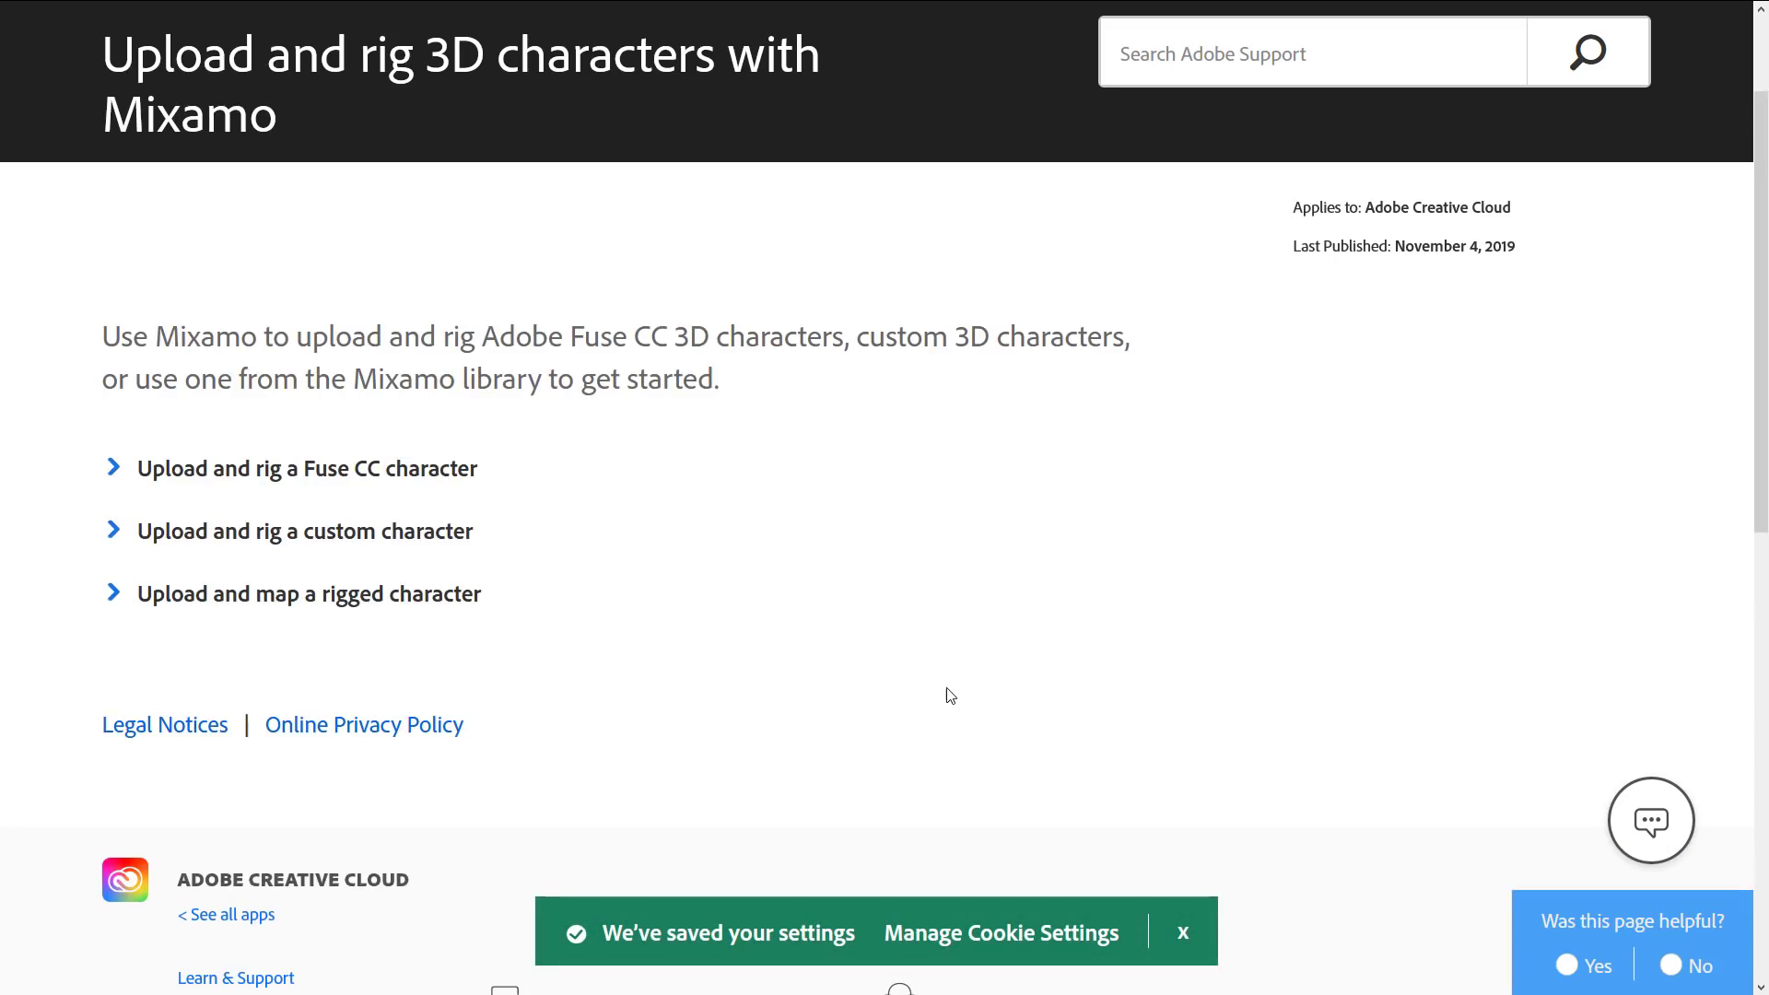
click(385, 541)
scroll(488, 621, down, 8)
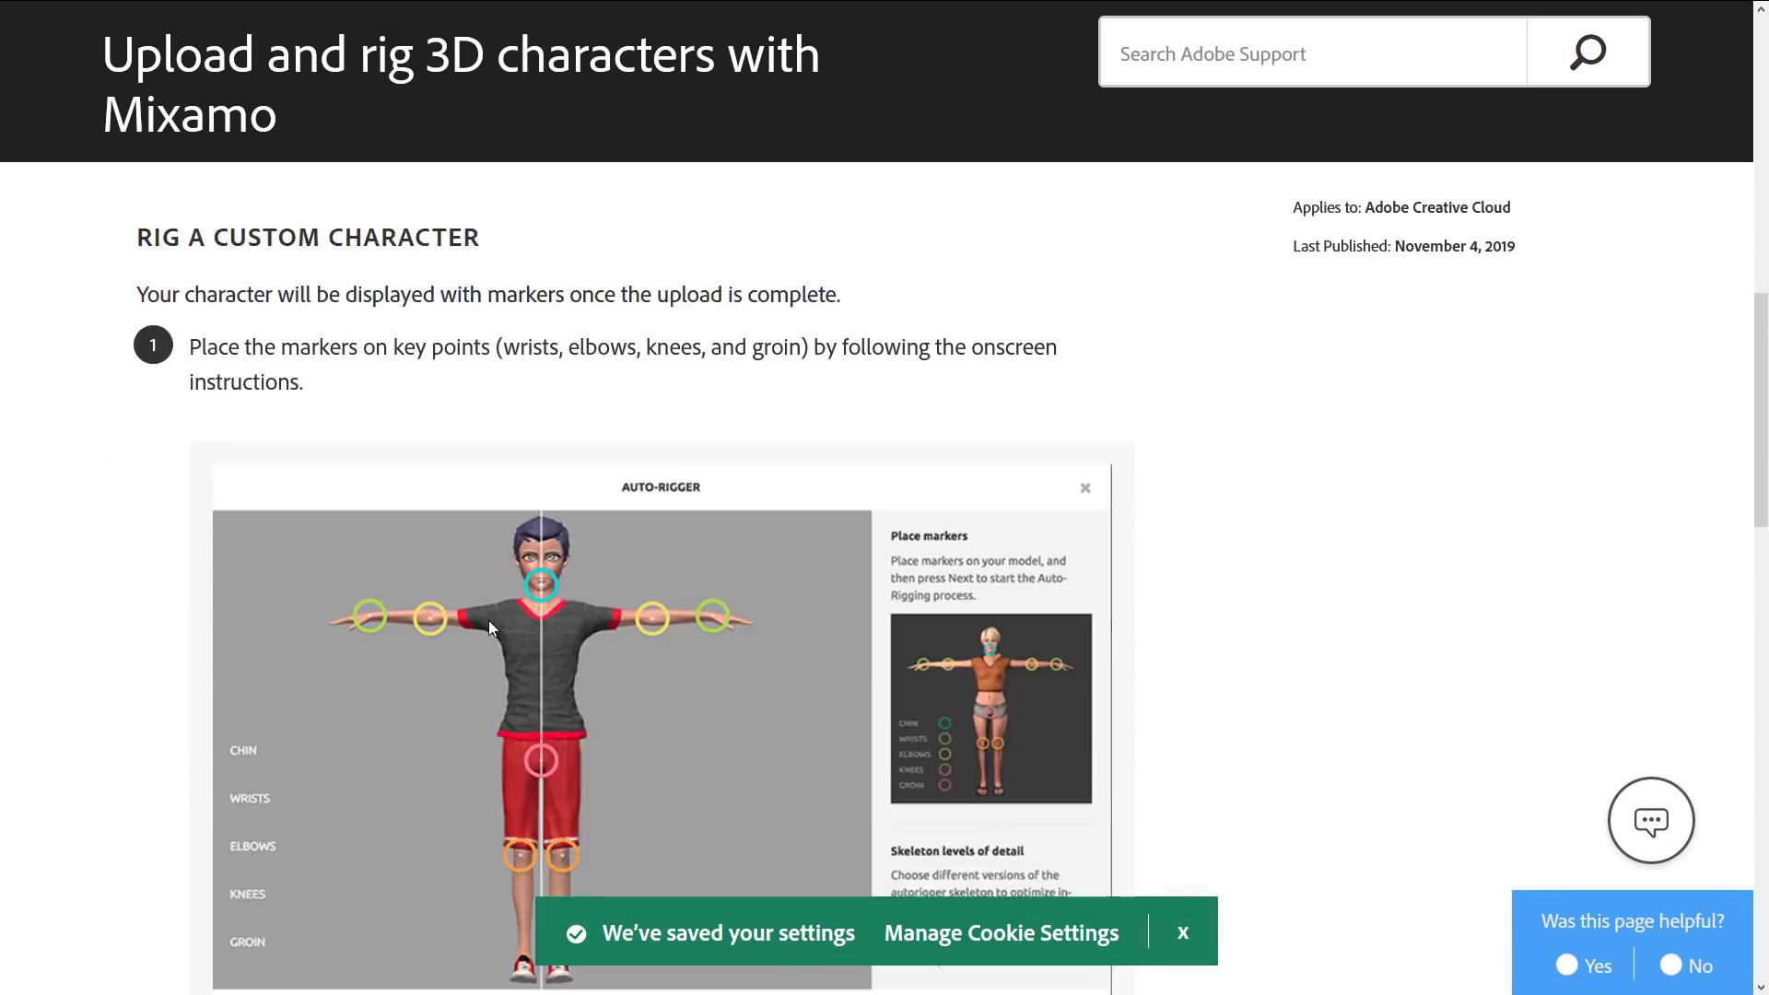
scroll(488, 621, down, 2)
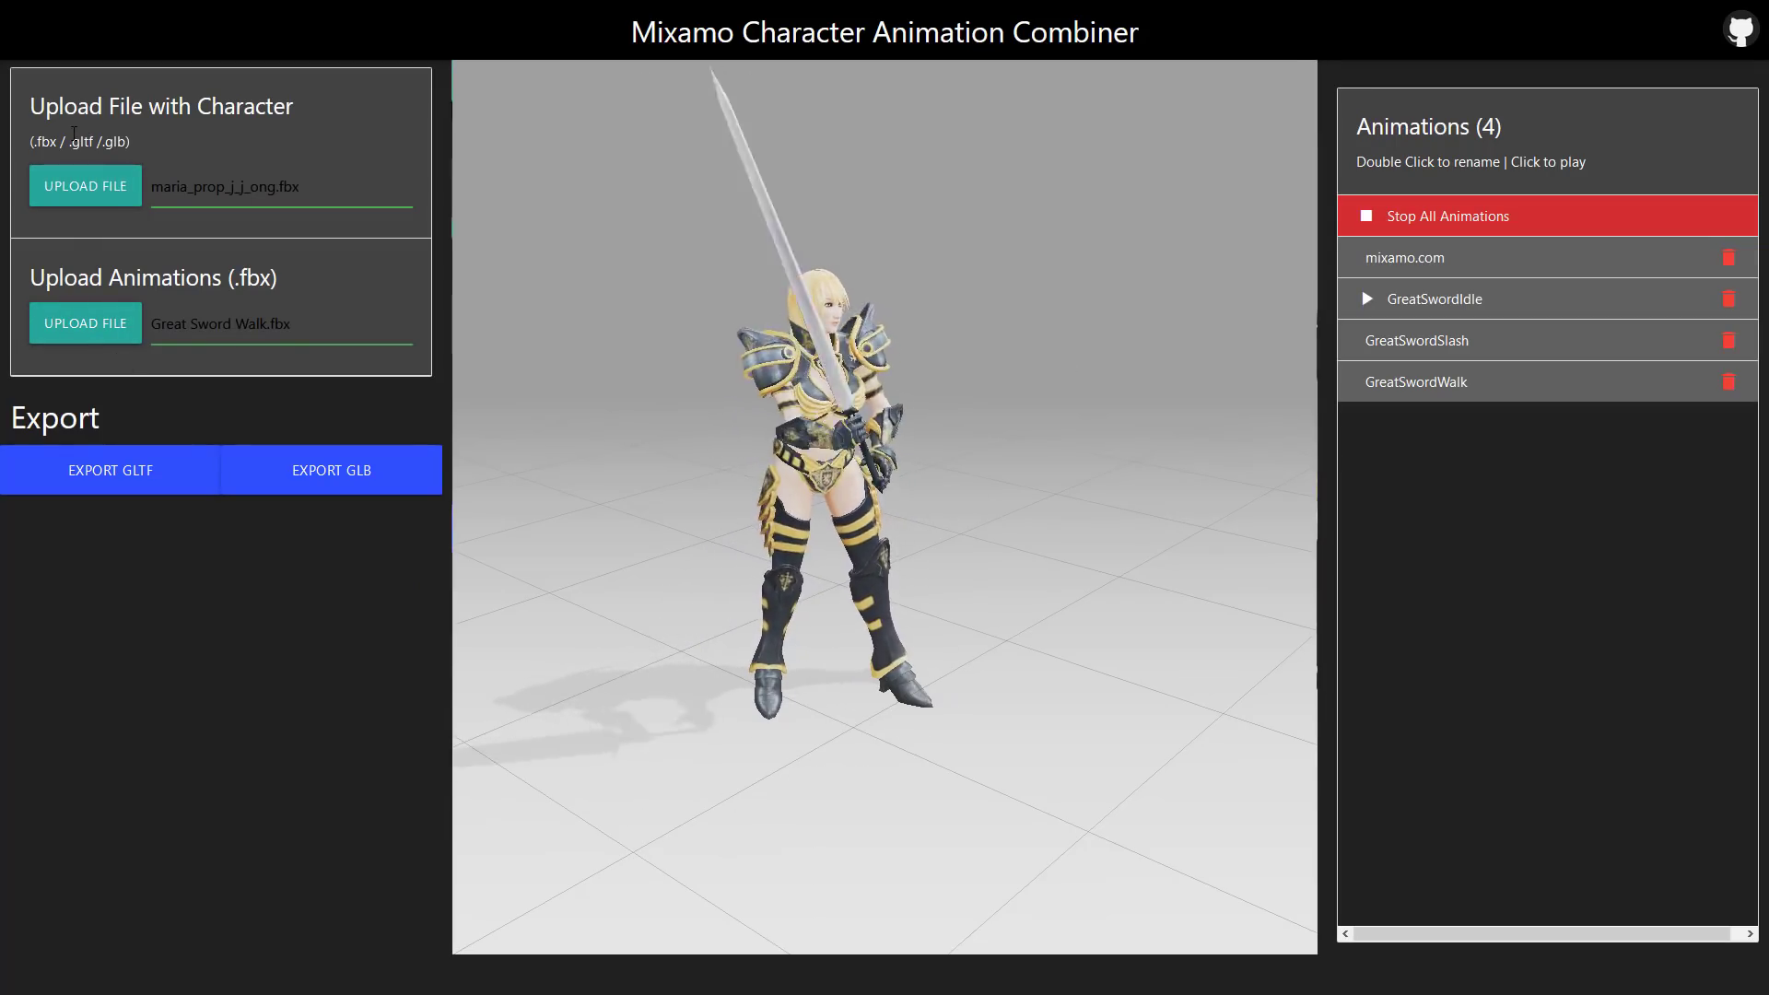
Step: Highlight the supported '.gltf / .glb' character formats in Mixamo Animation Combiner, then return to Godot
drag(71, 141, 163, 149)
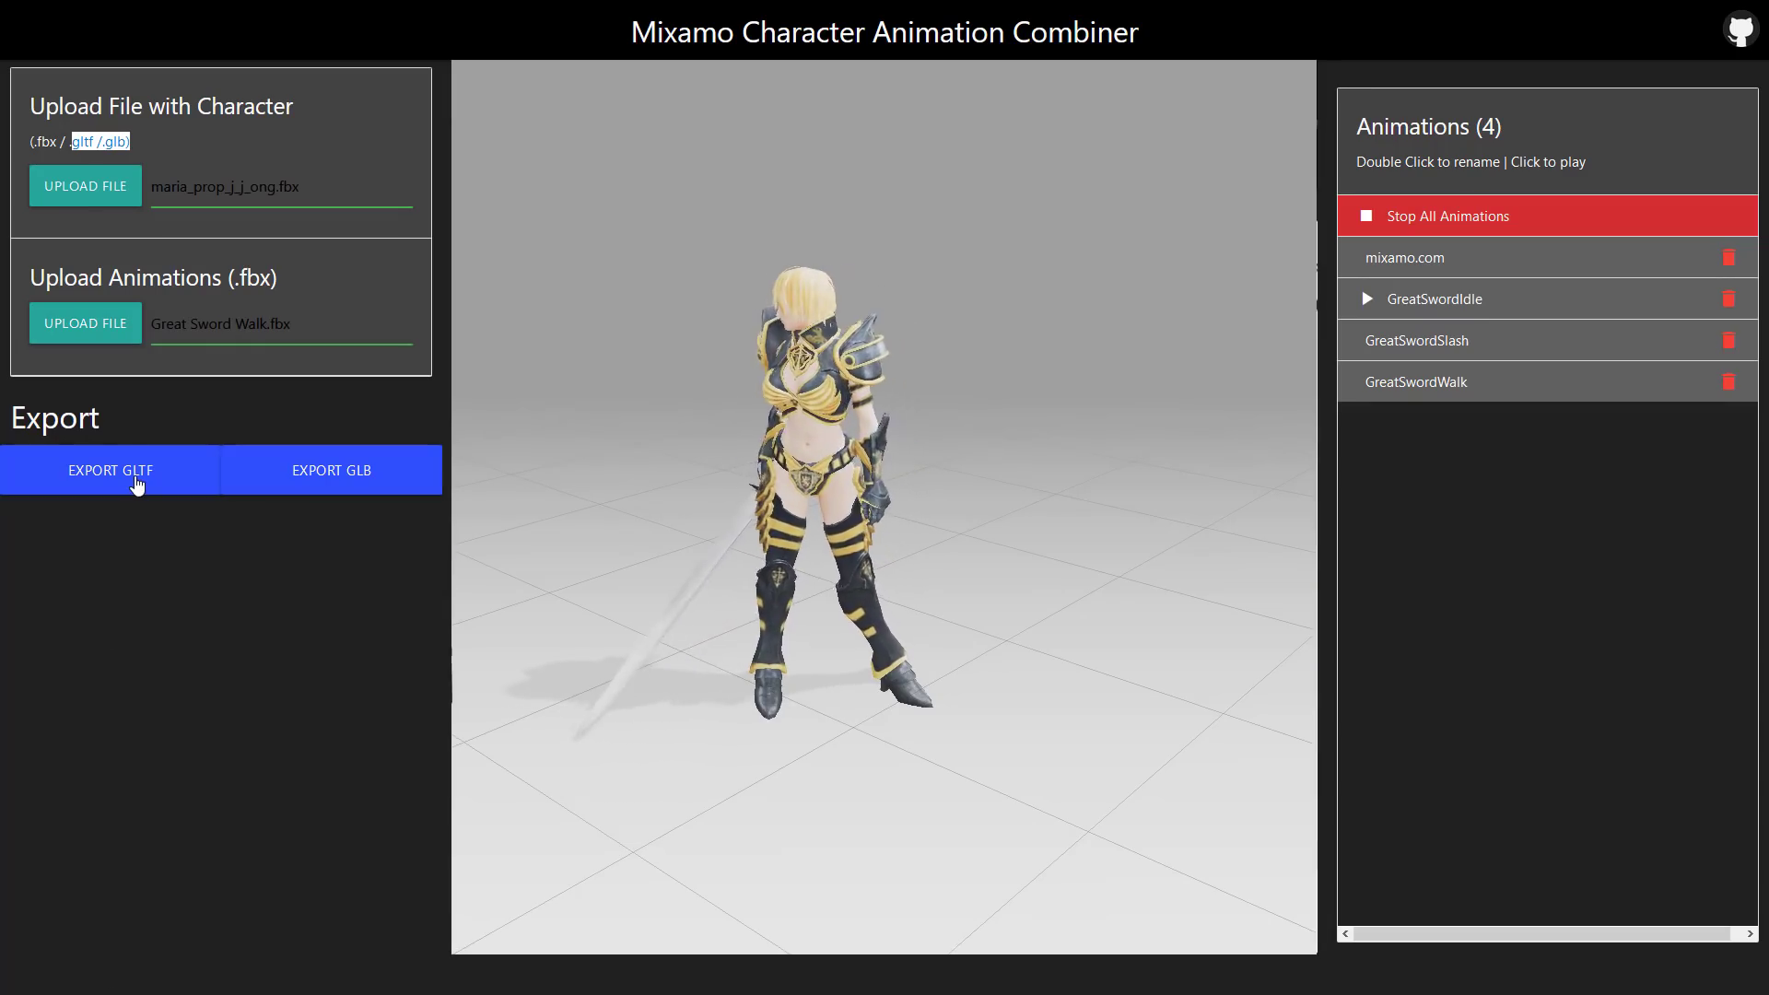
key(alt+Tab)
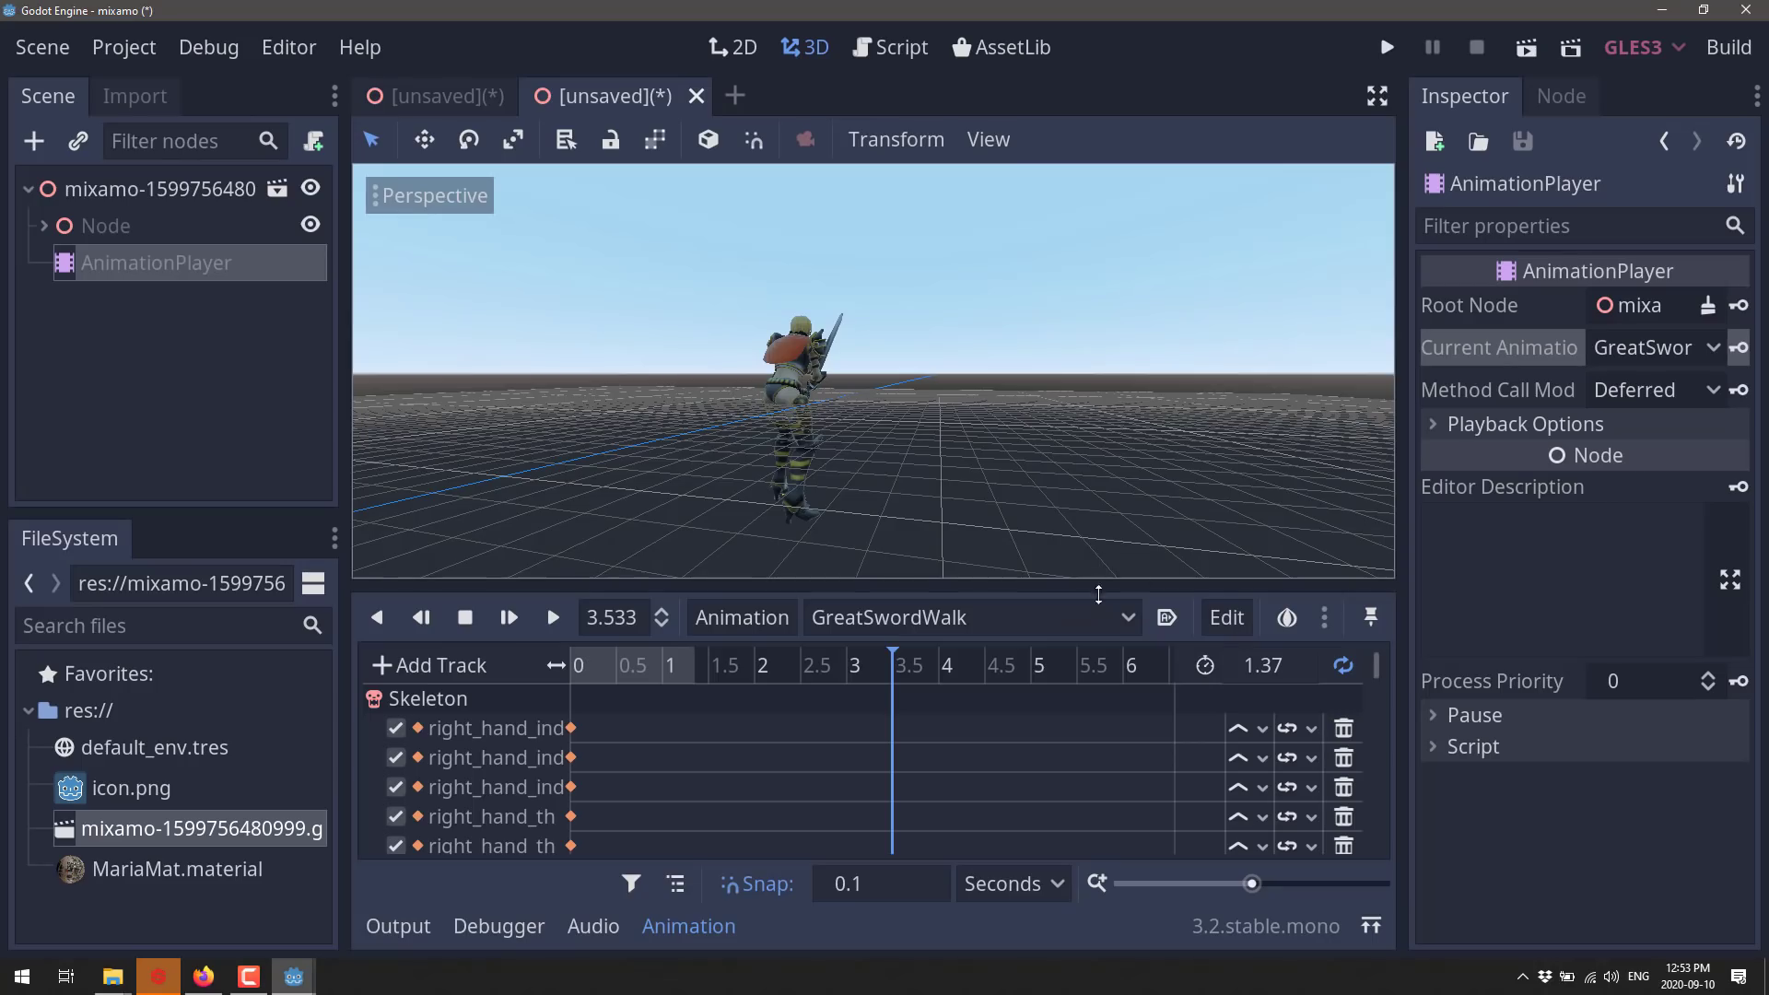
Step: Set Current Animation to GreatSwordIdle and orbit the viewport to face Maria from the front
click(1701, 362)
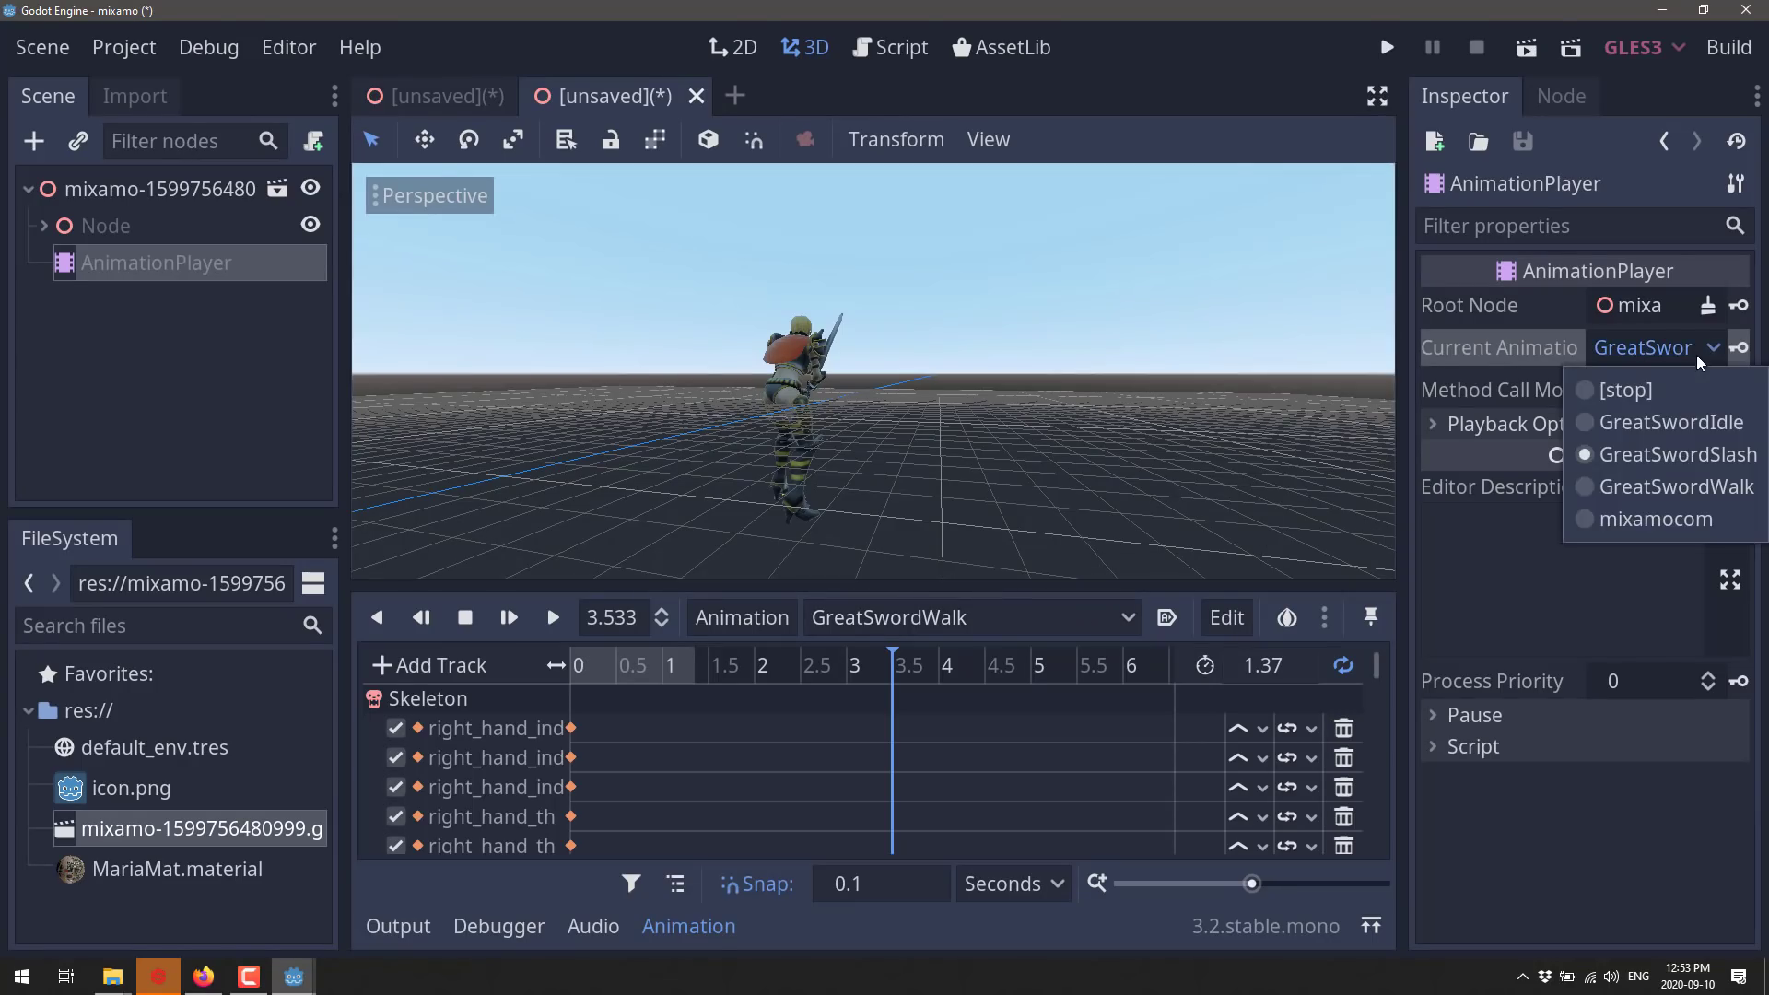
click(1684, 421)
middle_drag(873, 371, 976, 417)
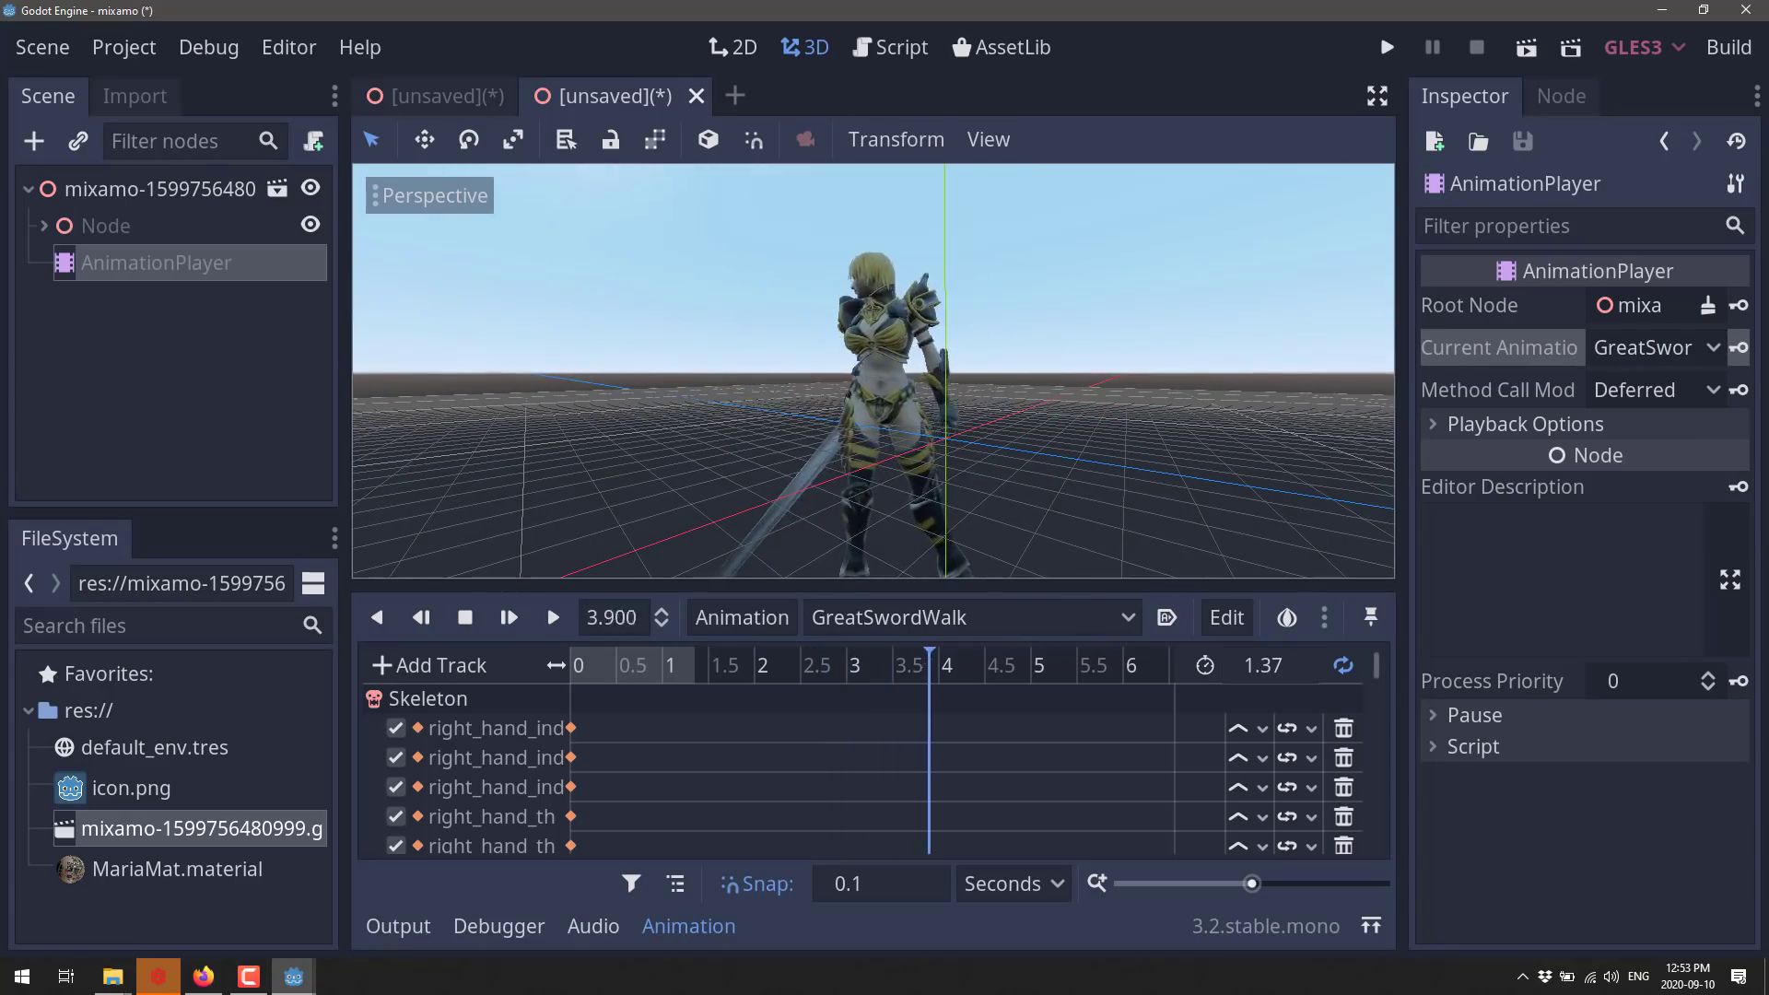